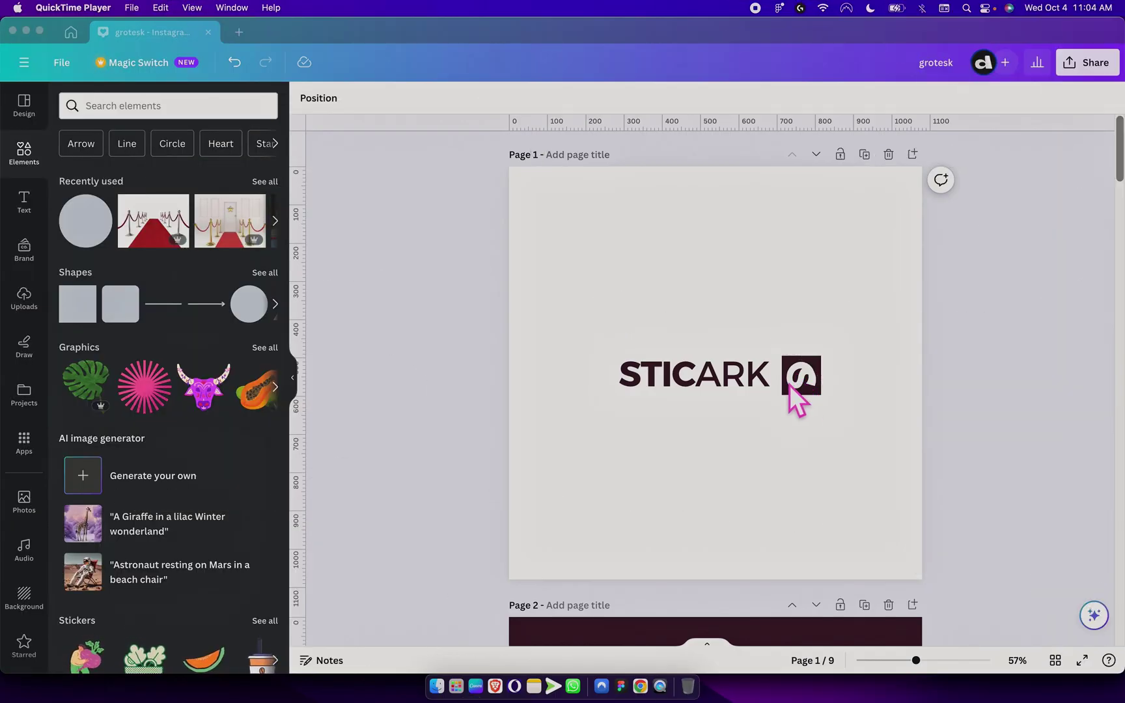
Zoom out the Canva design to show both pages and add a blank Page 2.
click(790, 384)
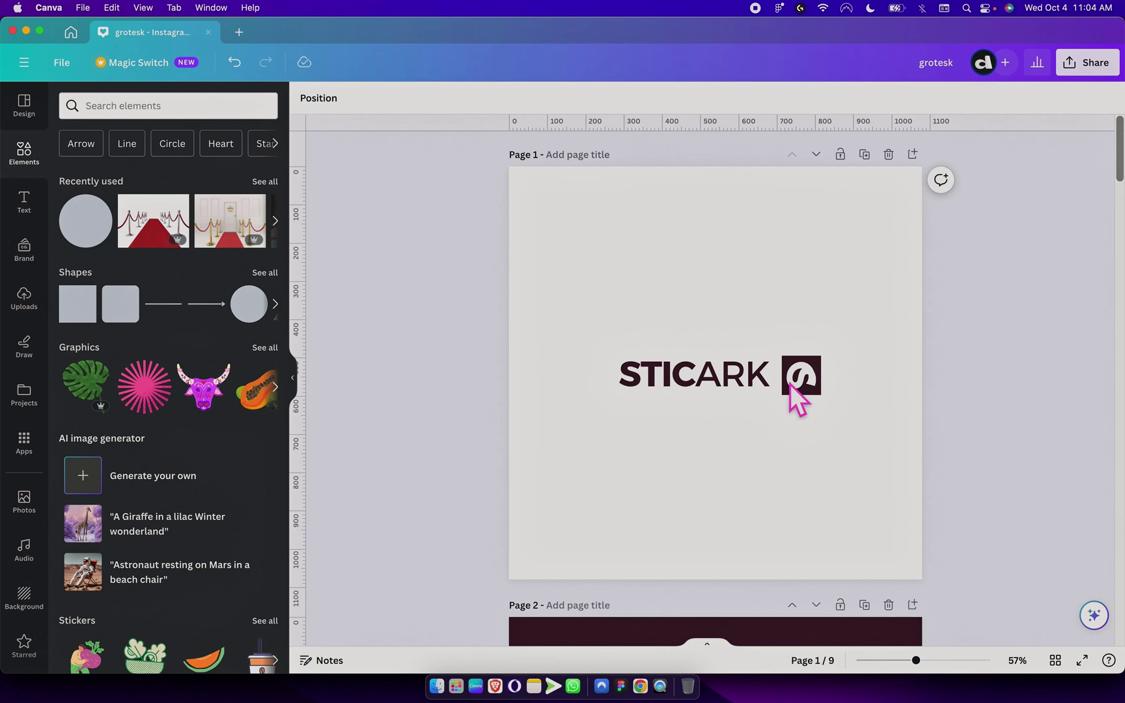
scroll(791, 384, up, 5)
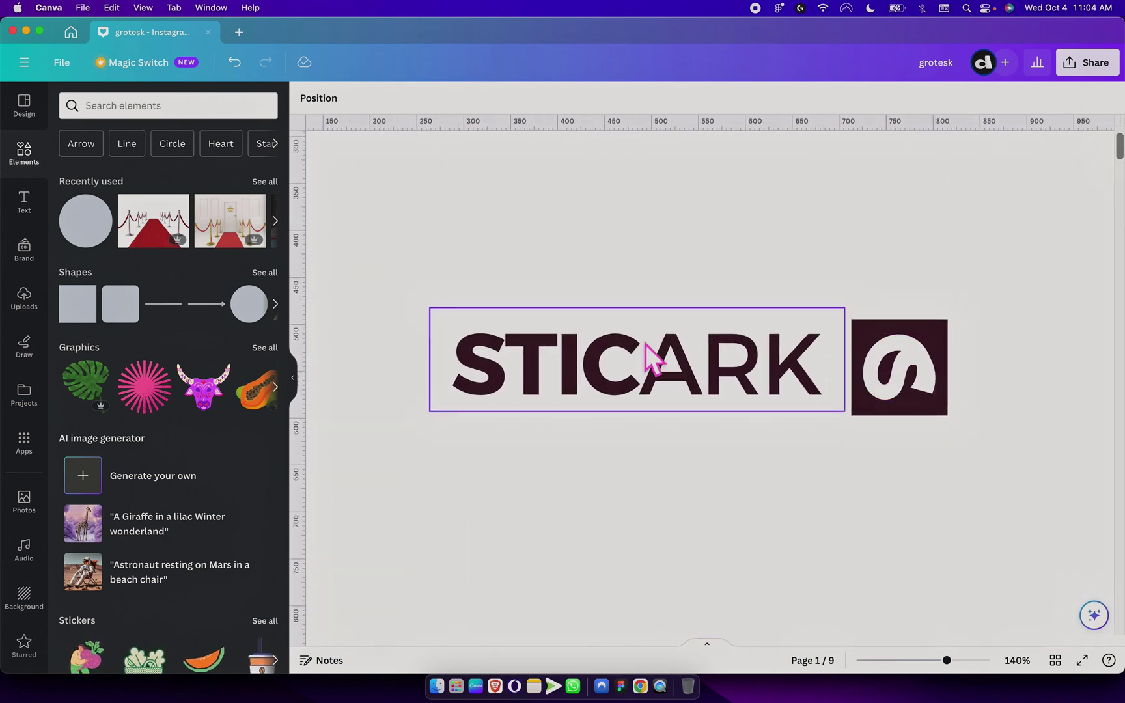
click(675, 372)
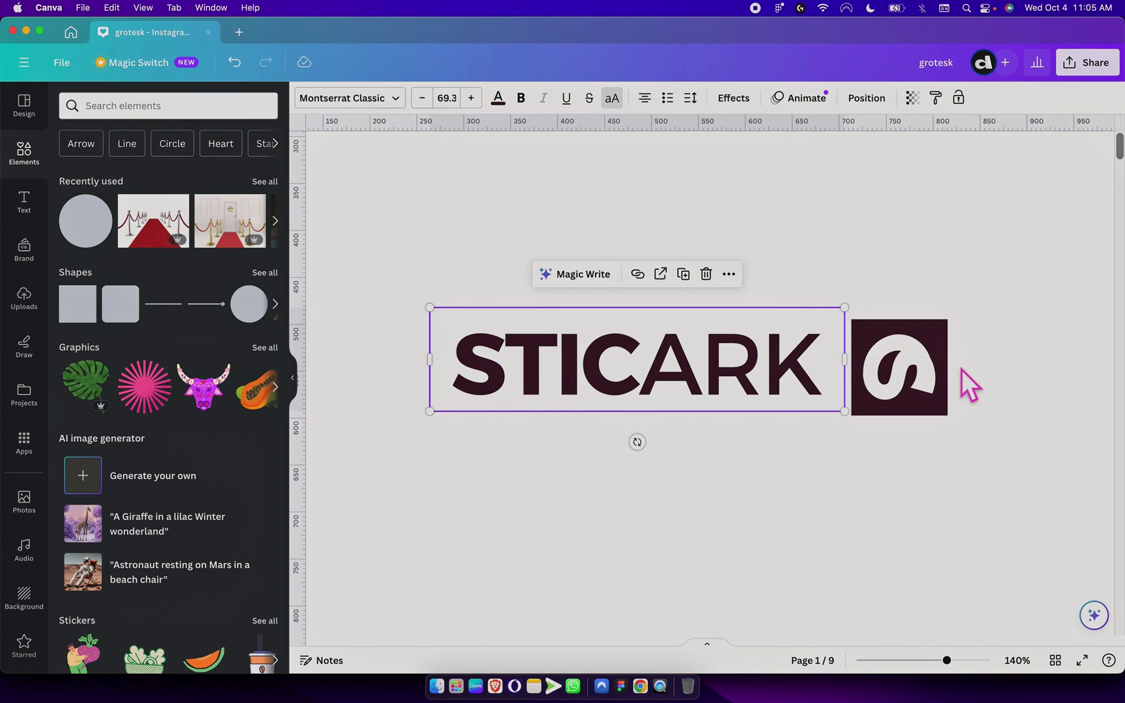
key(super+minus)
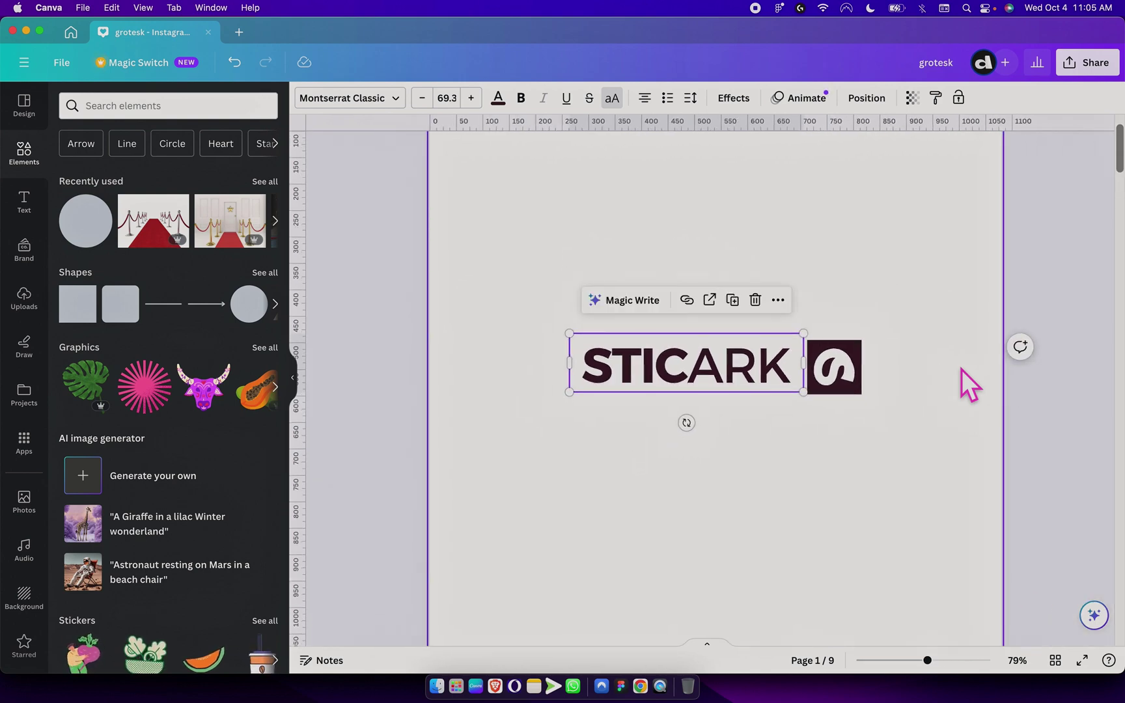
key(super+minus)
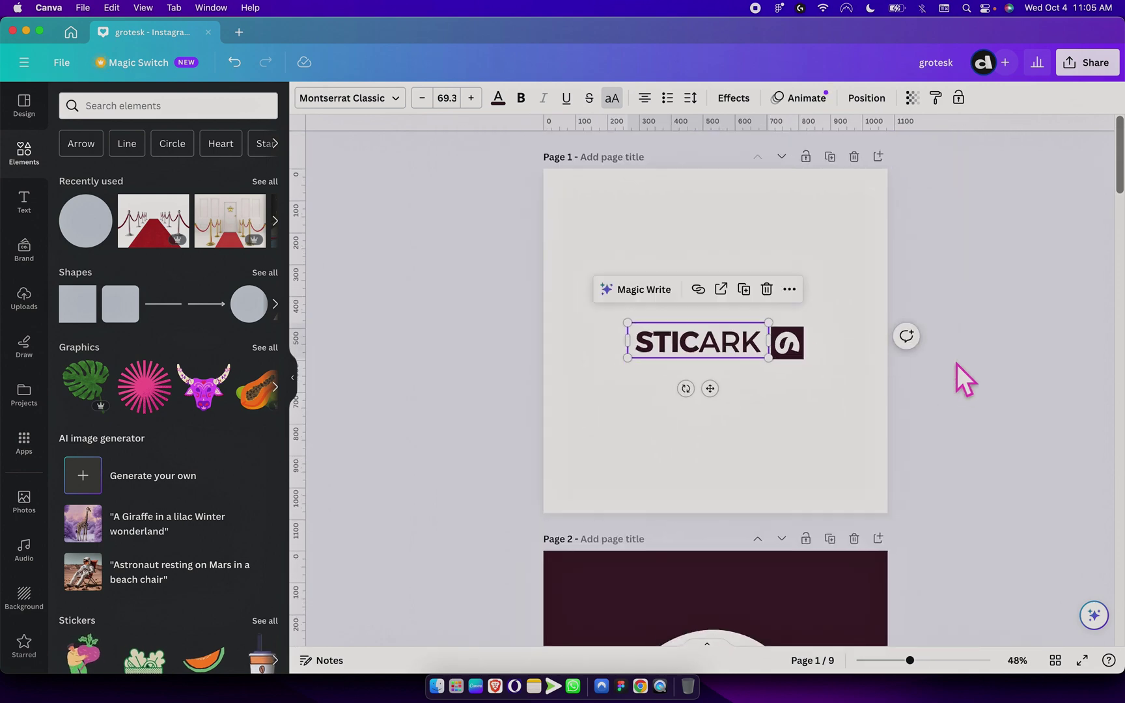
click(879, 158)
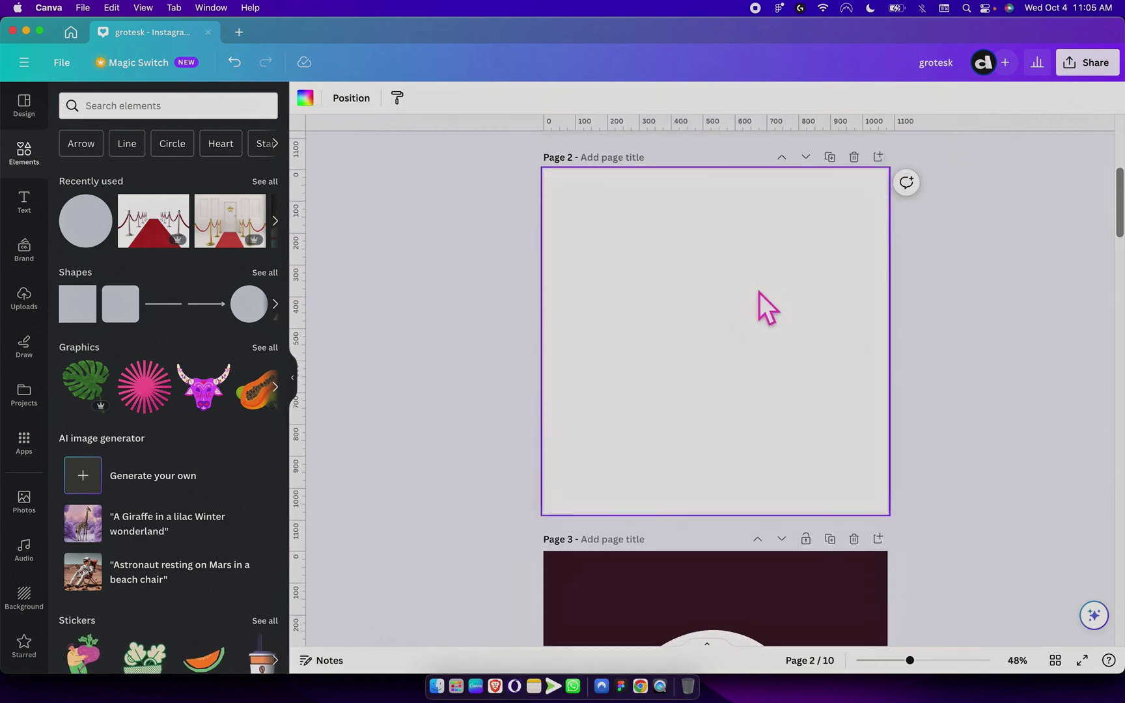
Copy the logo's S icon from Page 1 onto Page 2 and recolour it black.
scroll(759, 293, up, 3)
click(788, 207)
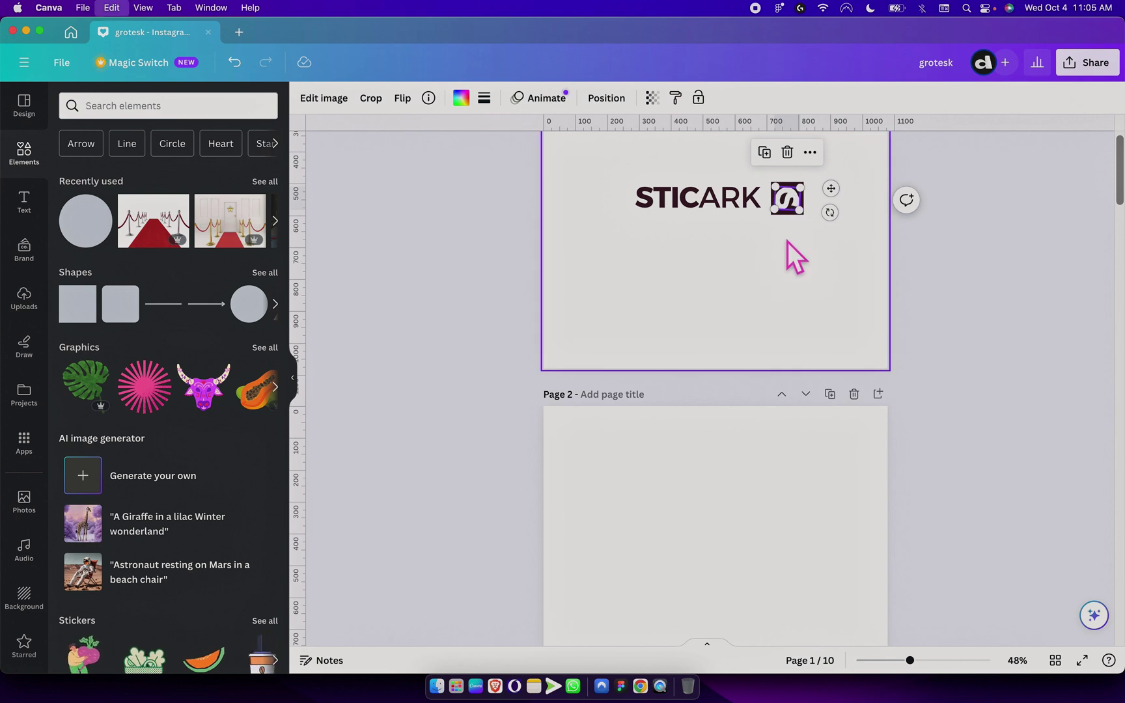
click(710, 466)
key(super+v)
scroll(730, 482, down, 2)
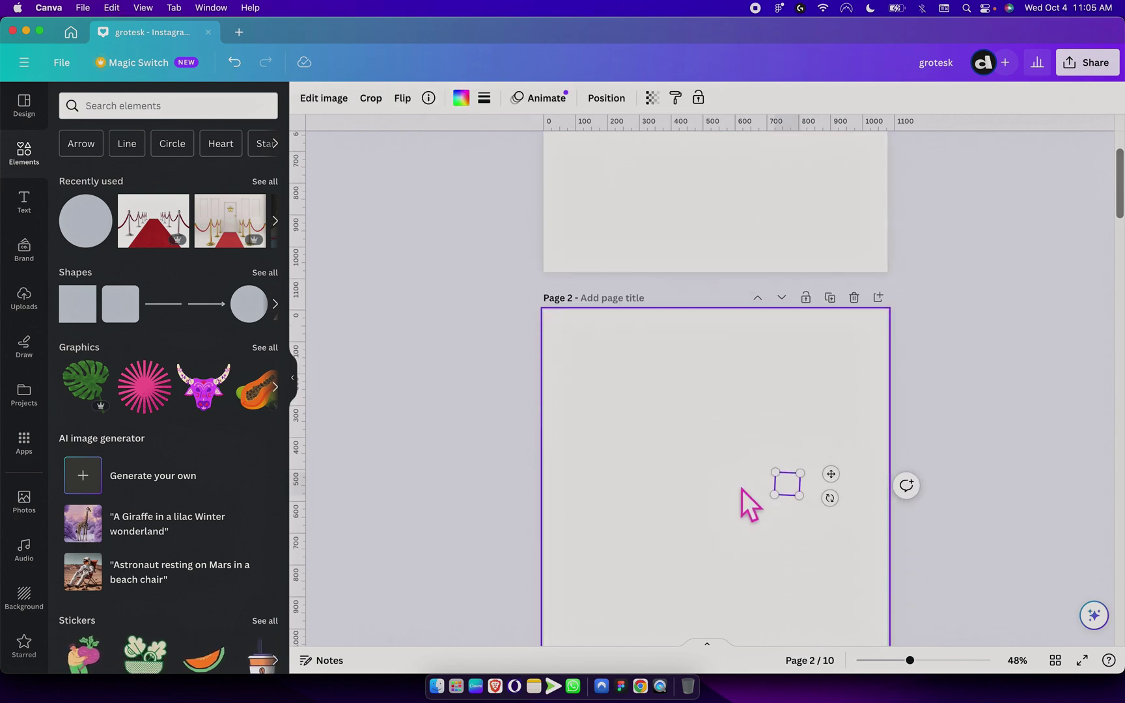
click(466, 106)
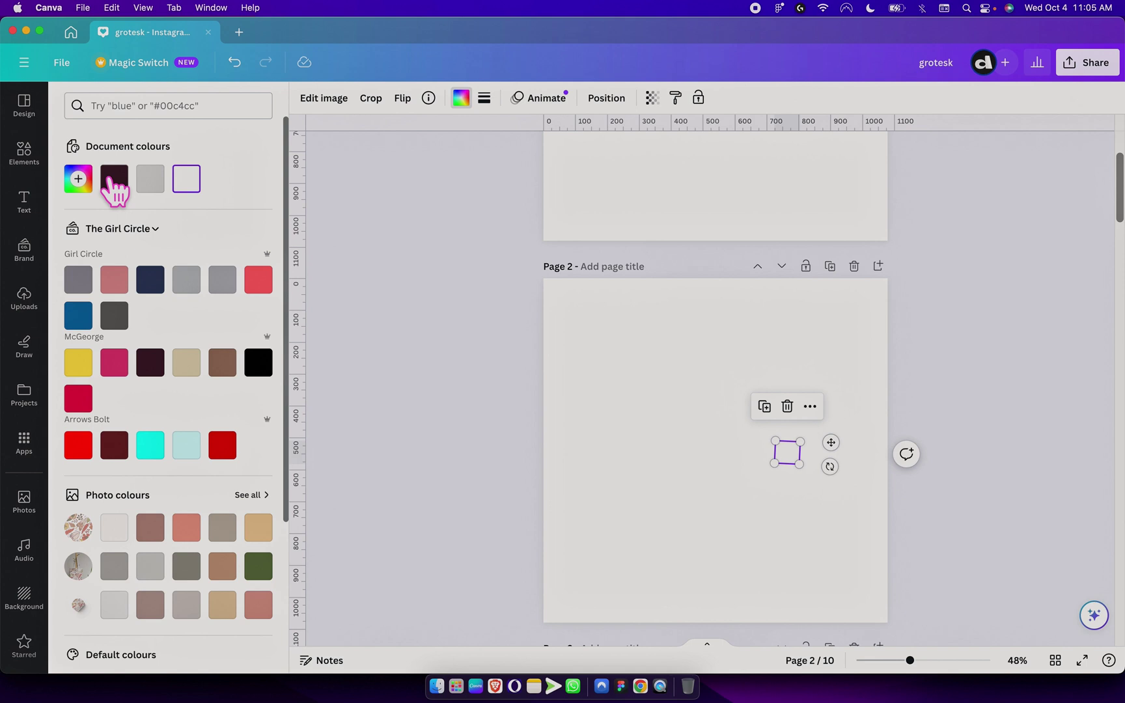
click(259, 364)
Rotate the black S 180°, move it left of centre and enlarge it considerably.
click(653, 456)
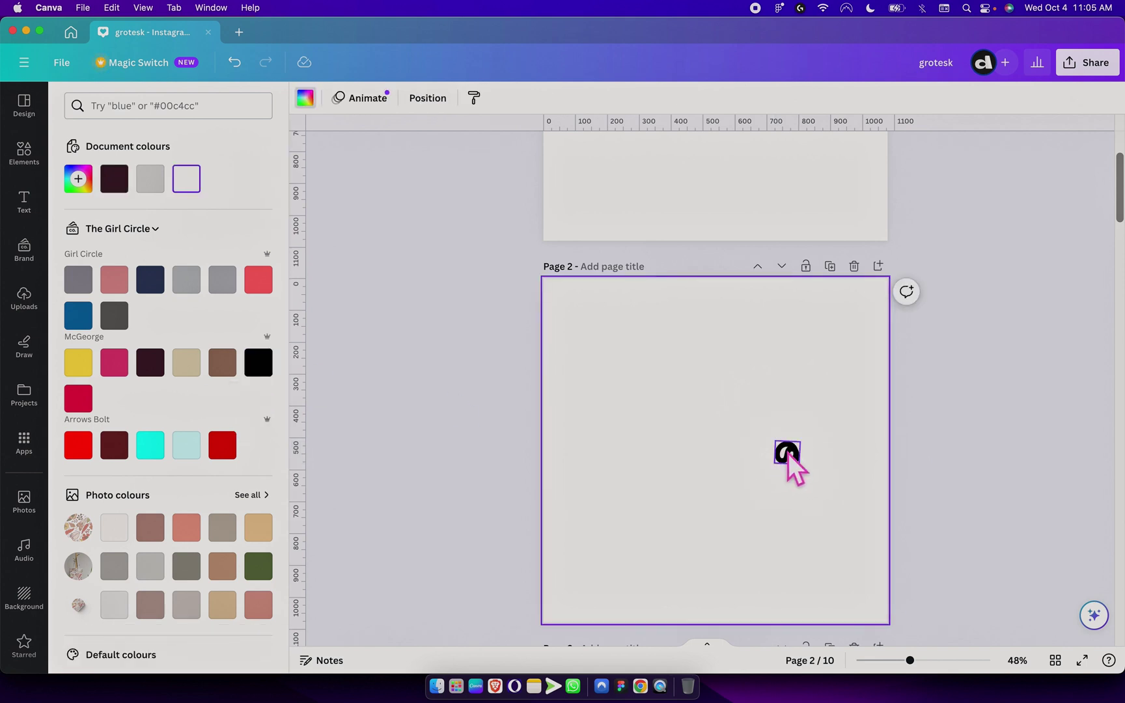
scroll(788, 454, up, 5)
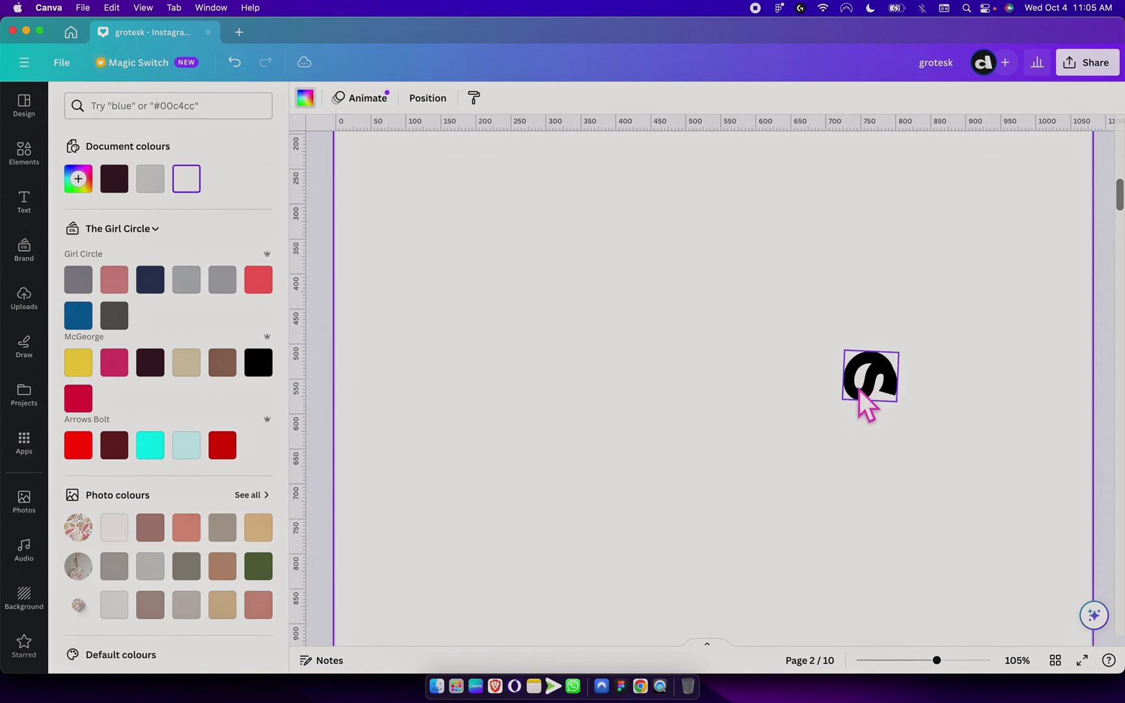
click(860, 391)
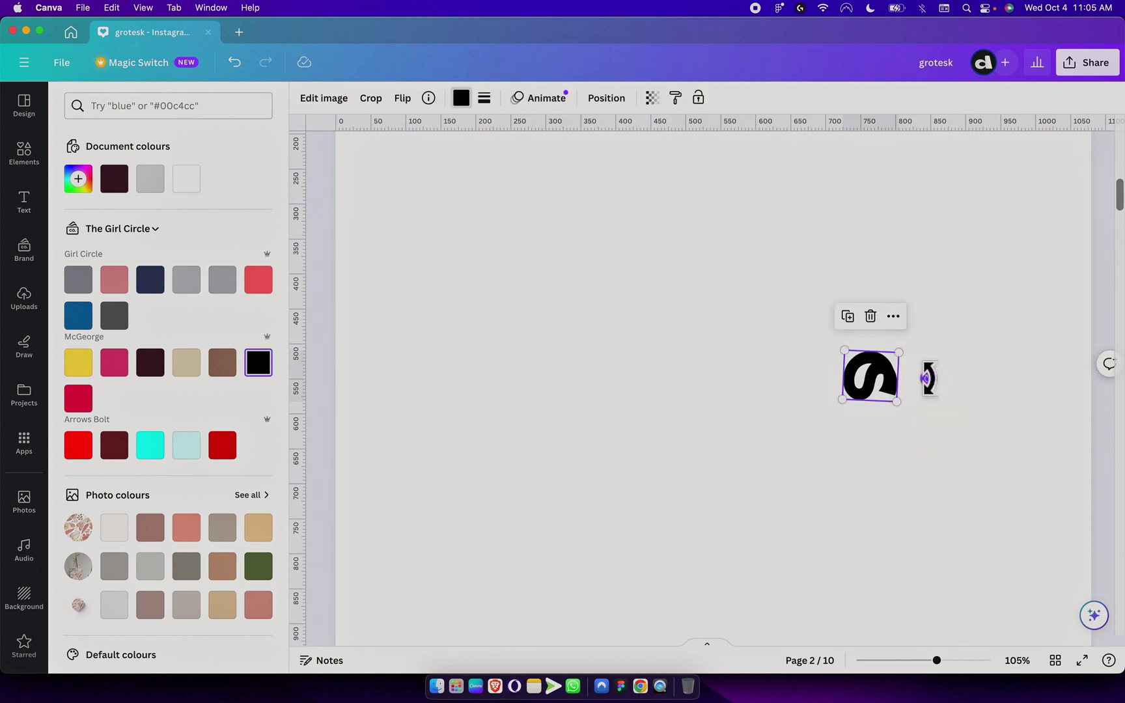
drag(927, 378, 874, 322)
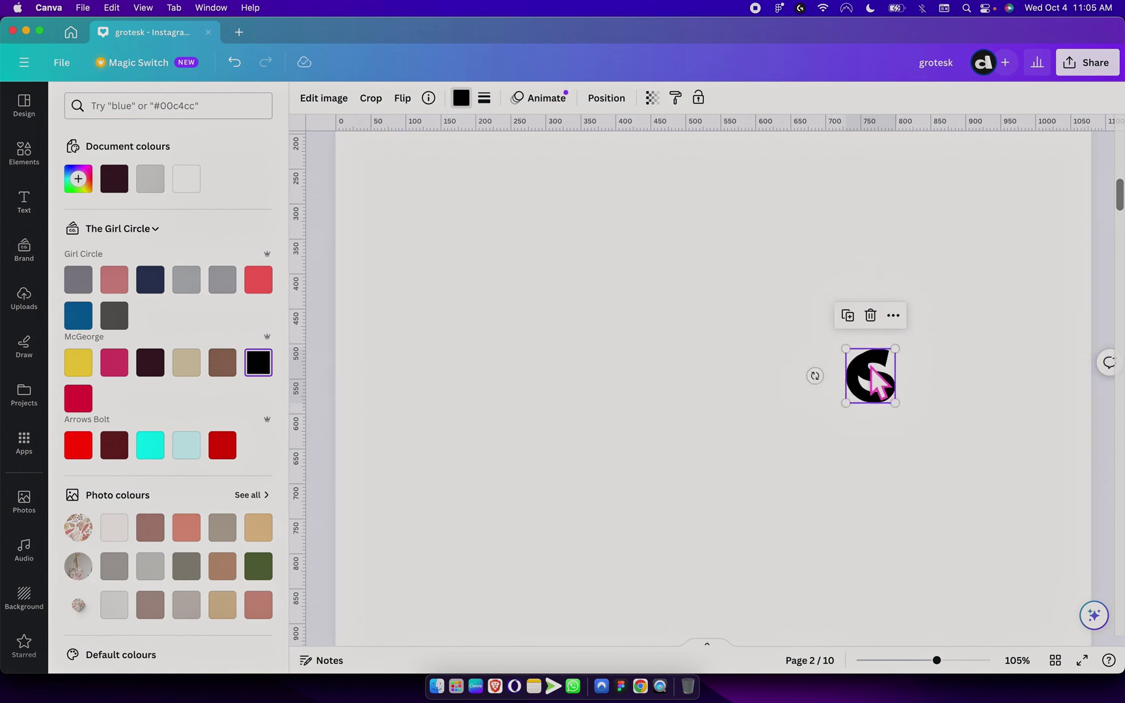
drag(879, 381, 470, 277)
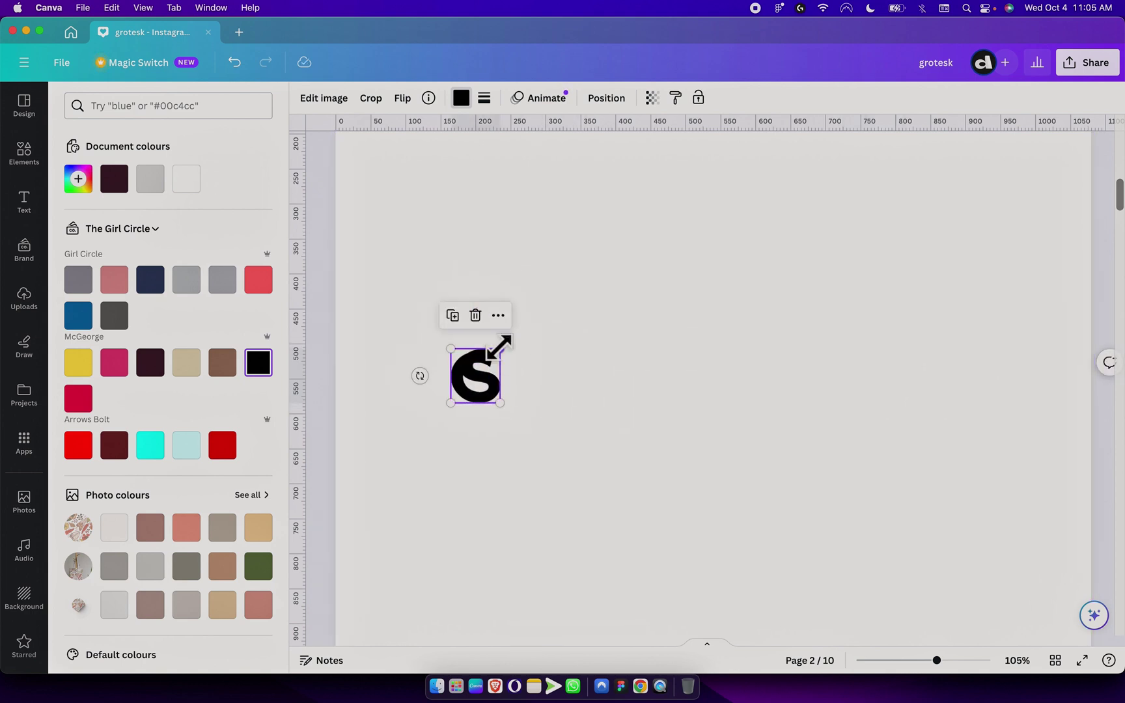
drag(500, 346, 647, 267)
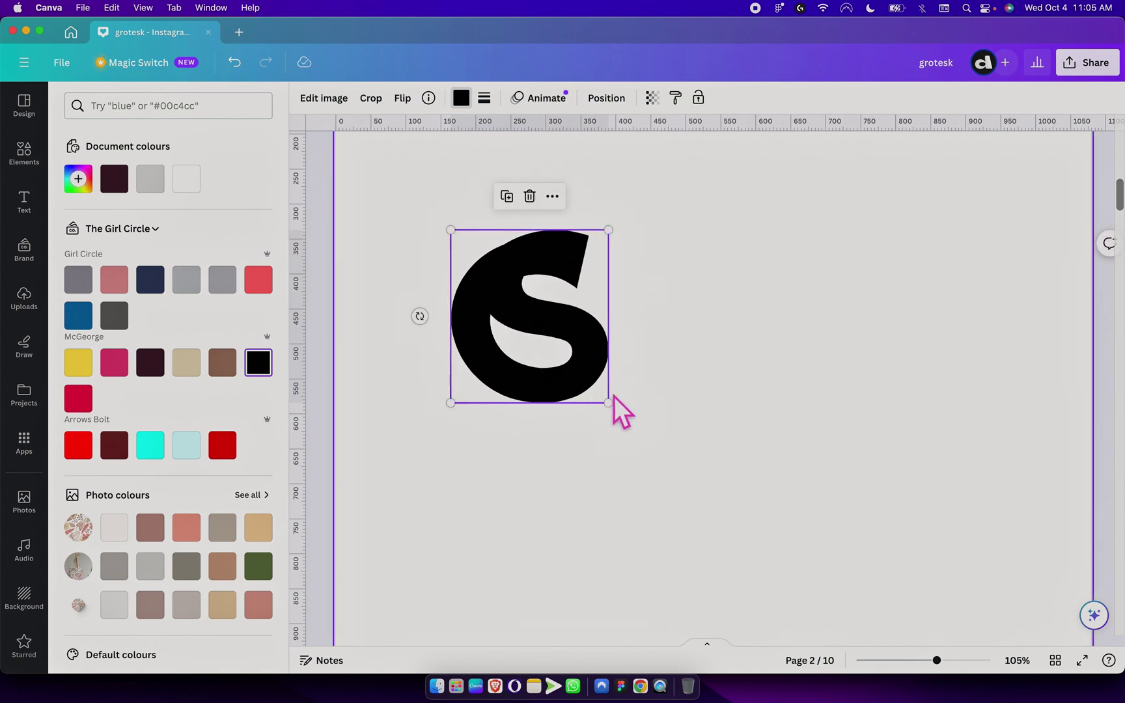
drag(607, 404, 672, 487)
scroll(671, 489, down, 5)
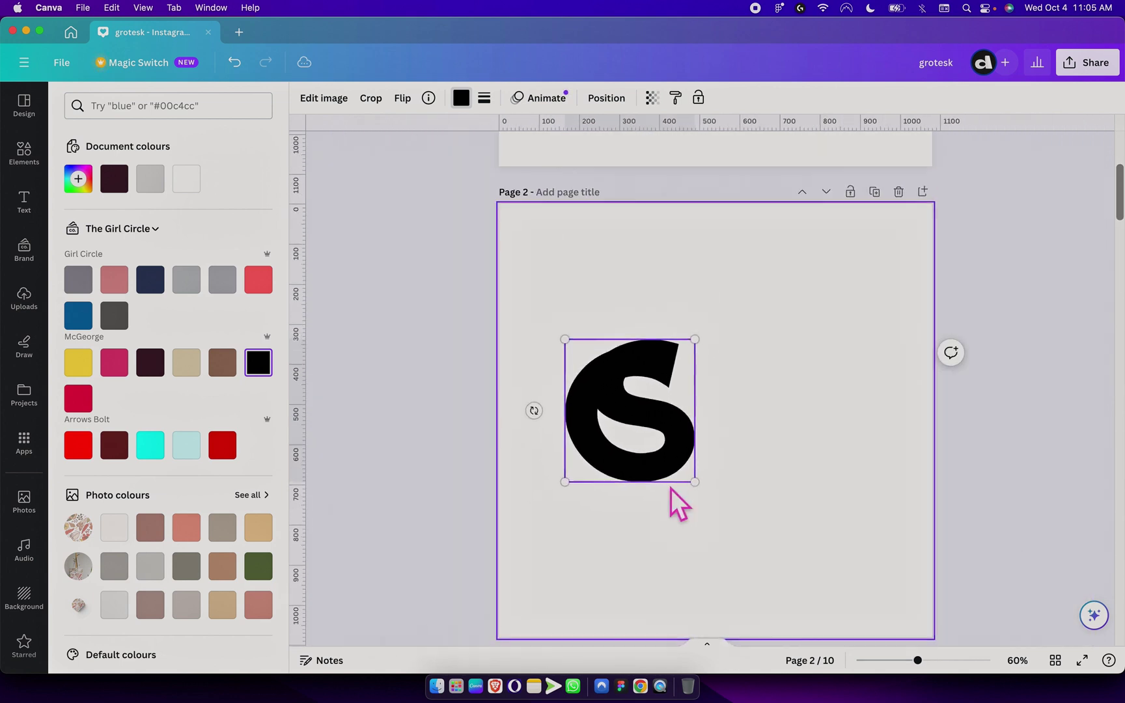
drag(640, 389, 609, 362)
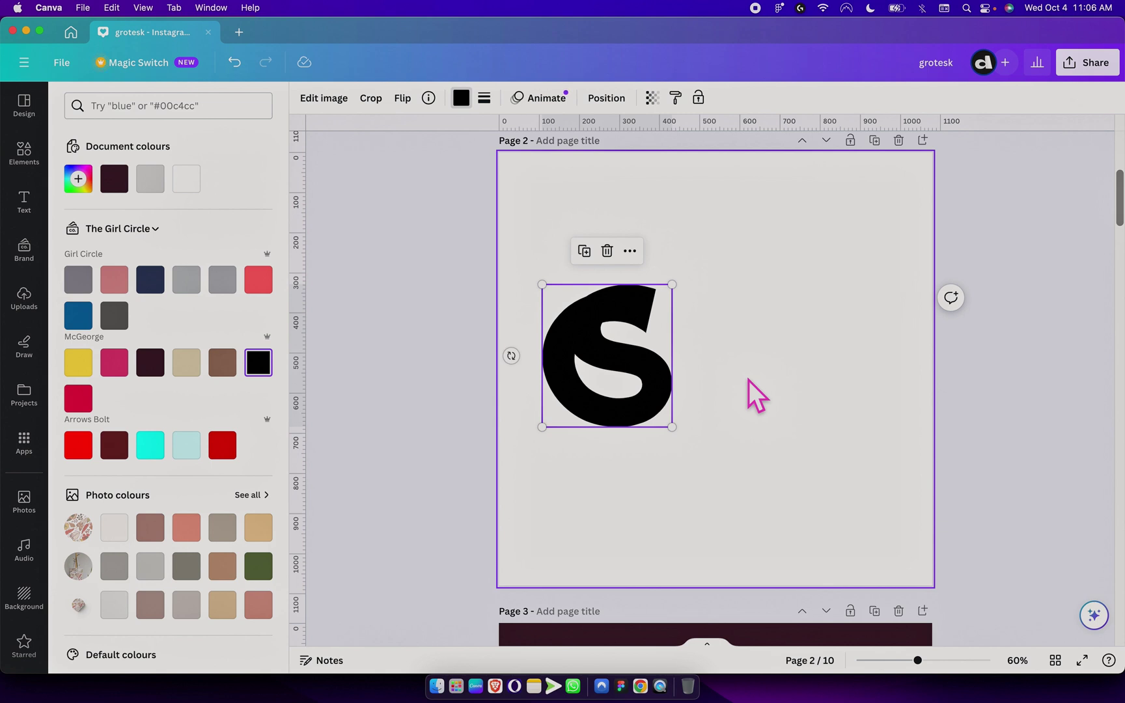
scroll(748, 381, up, 8)
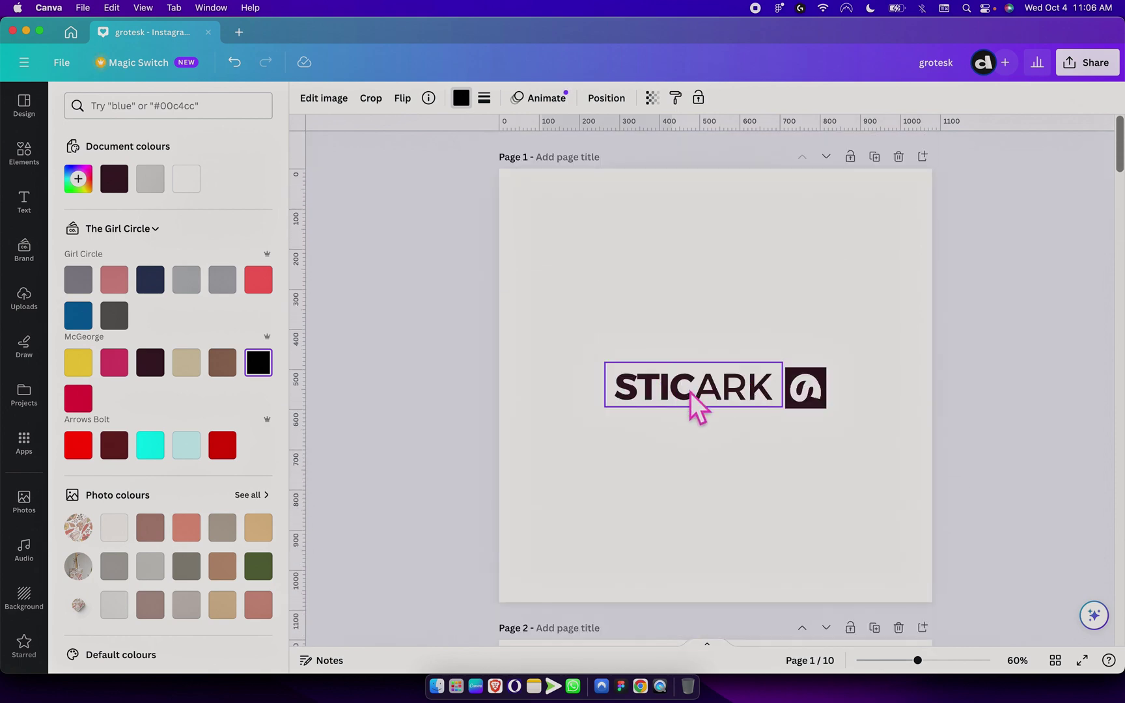
click(690, 393)
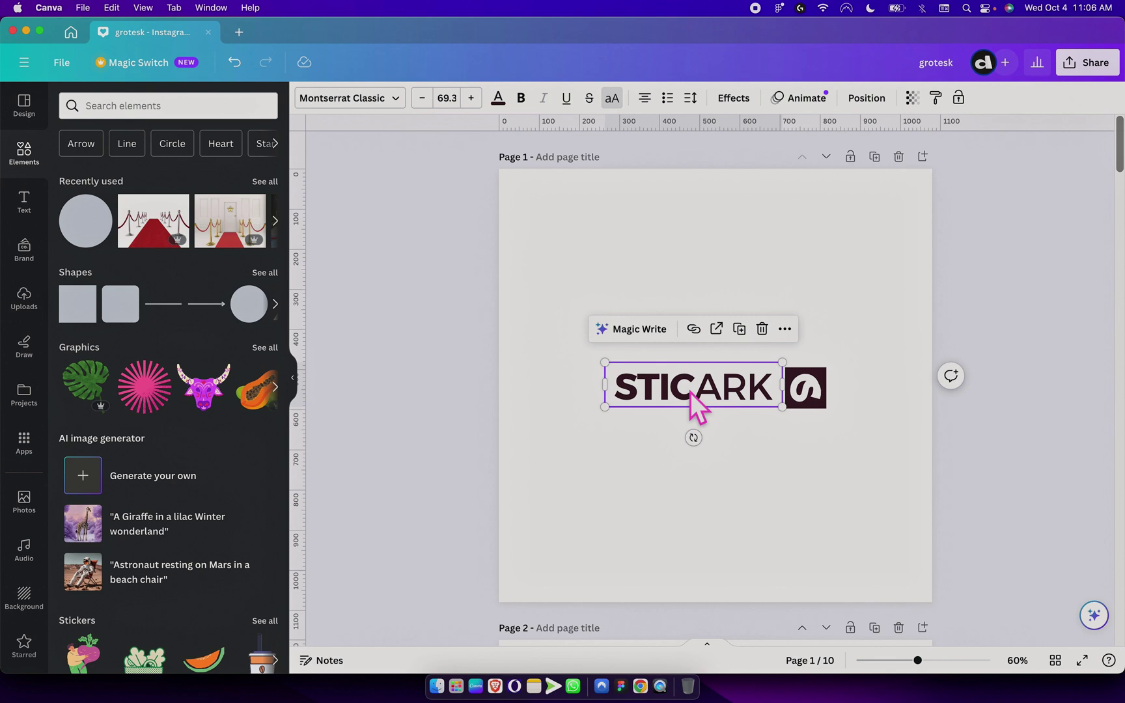
click(388, 104)
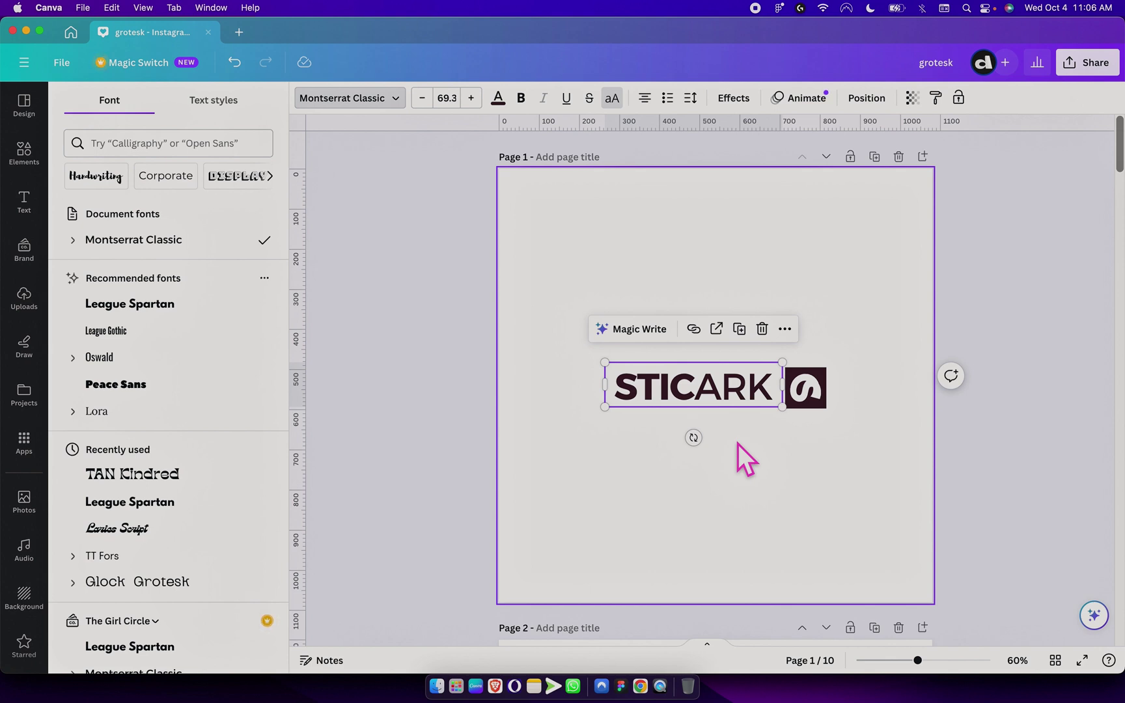
scroll(738, 444, down, 7)
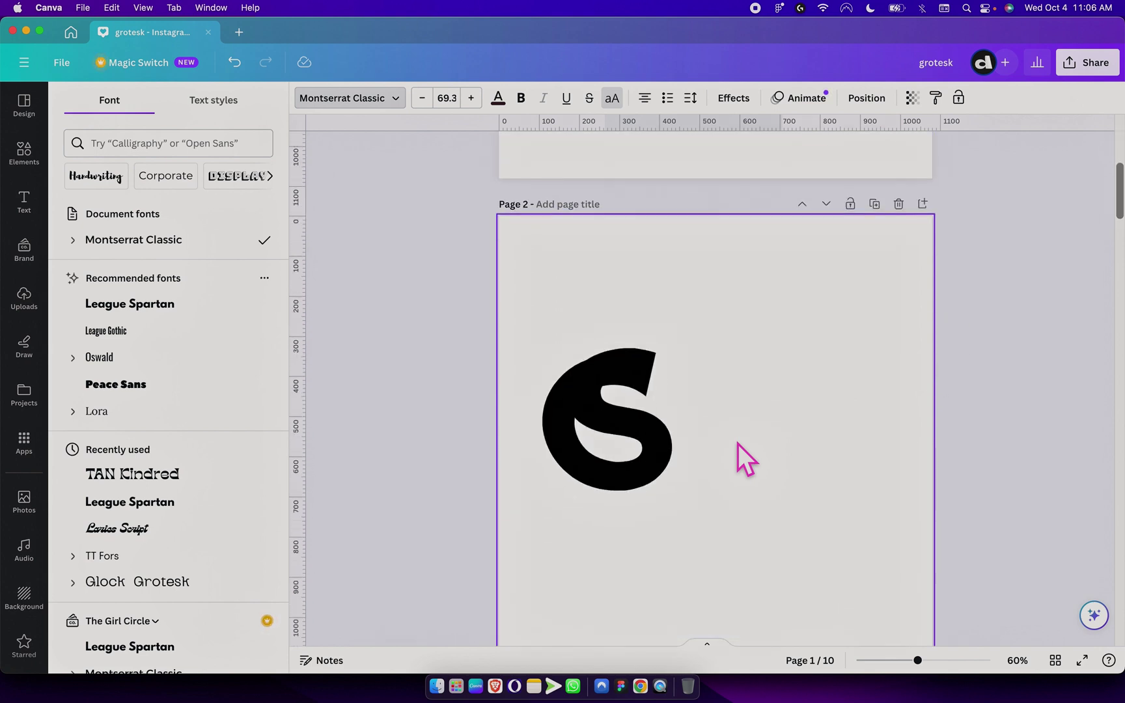
click(616, 364)
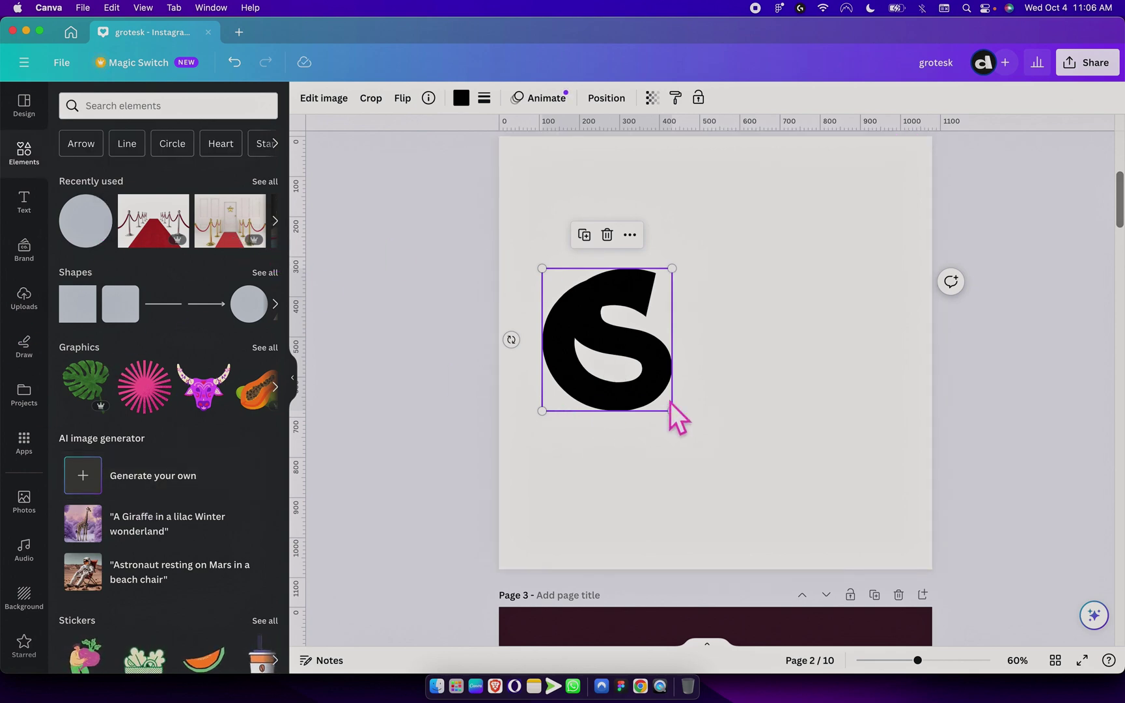
click(761, 326)
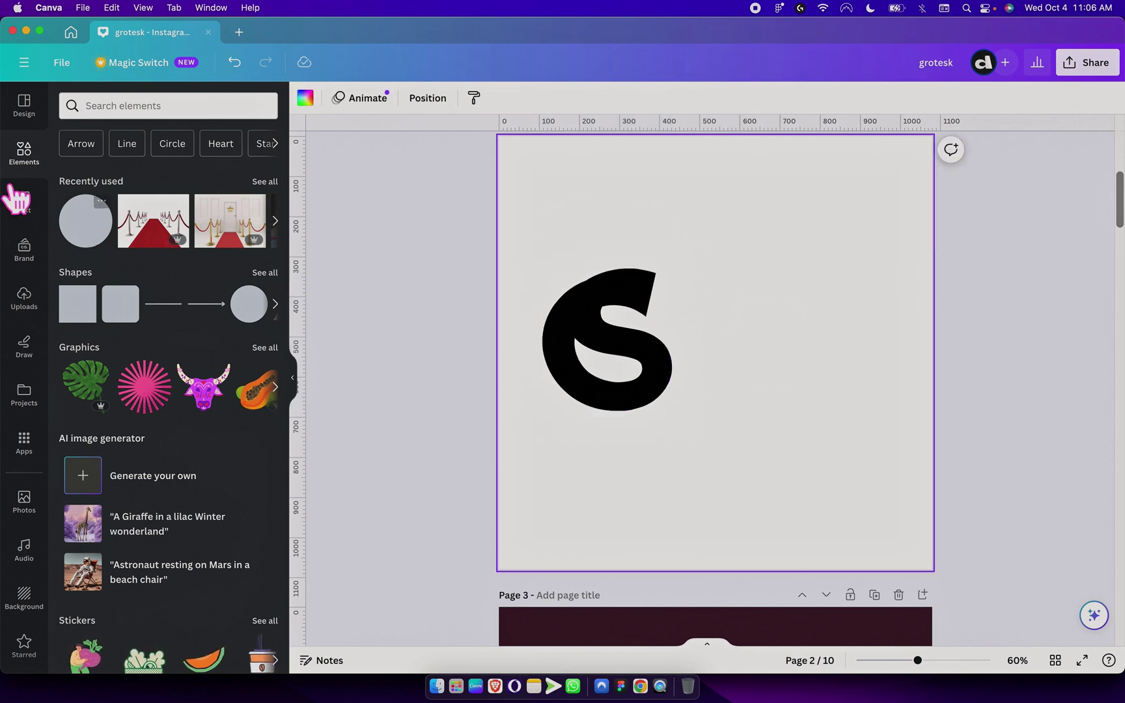
Add a heading text box right of the S mark and replace its text with 's'.
click(24, 202)
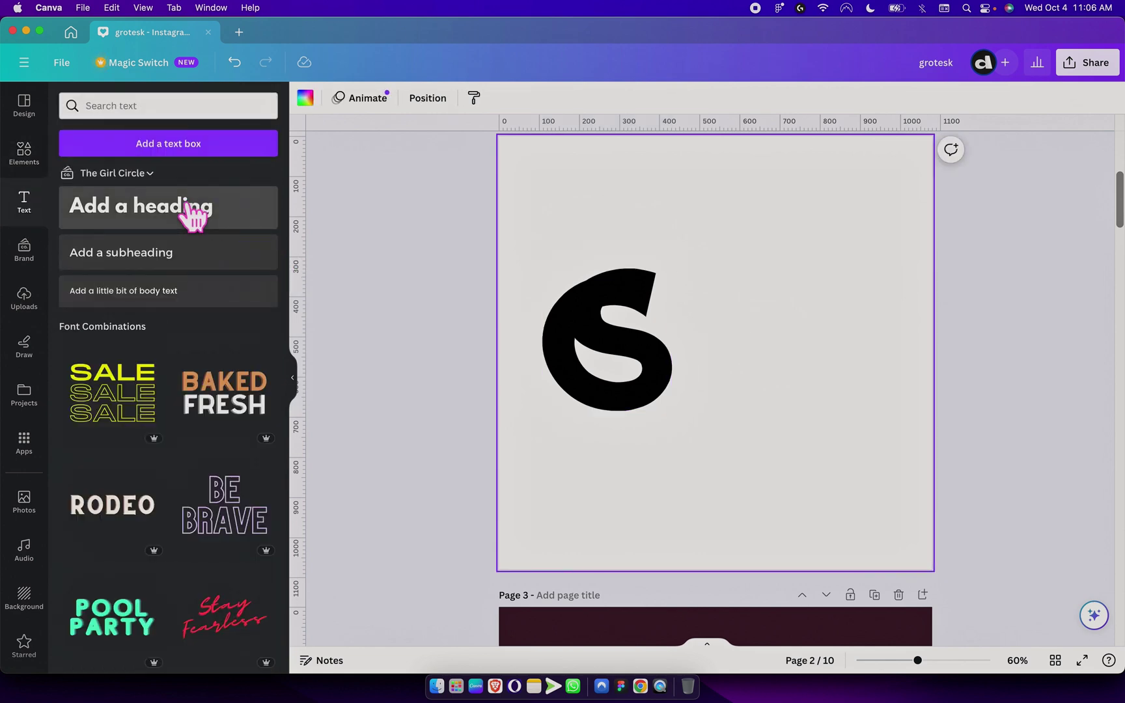
click(191, 213)
drag(727, 394, 791, 329)
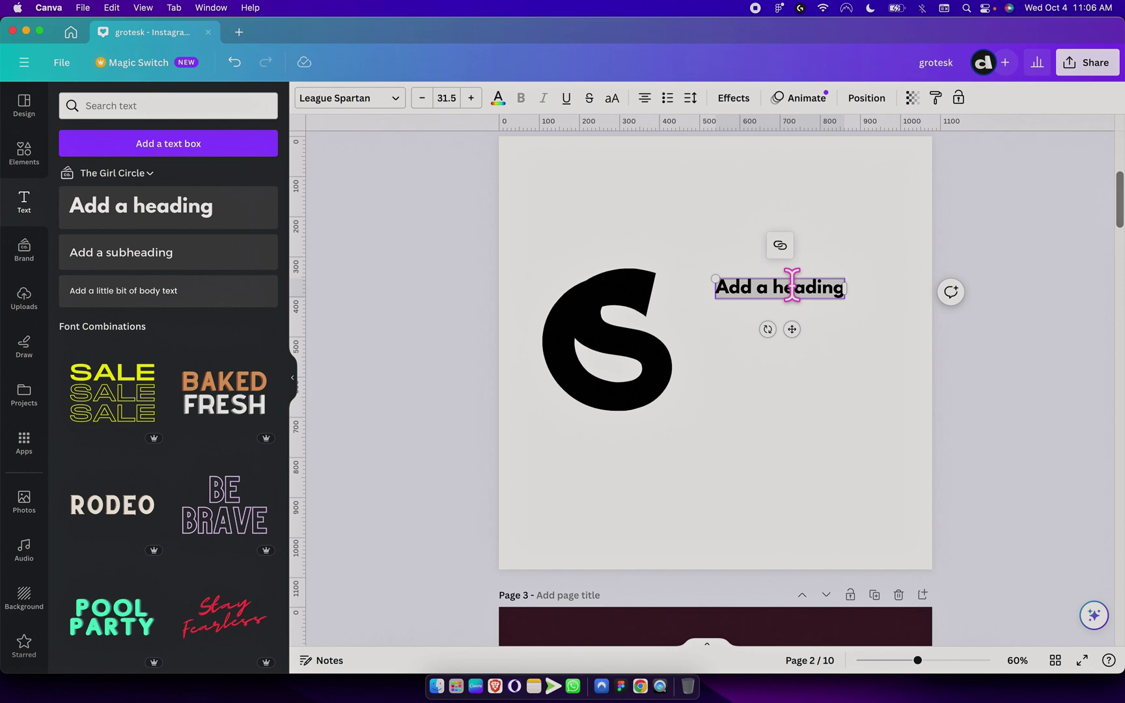
key(BackSpace)
text(s)
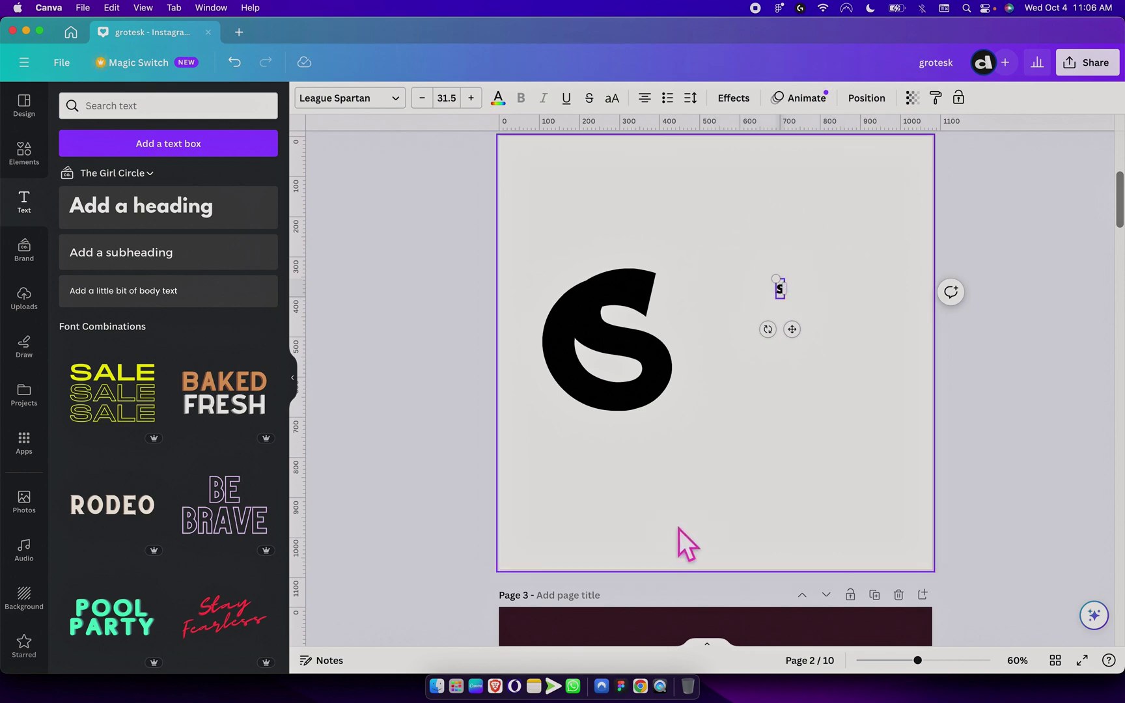
mouse_move(793, 329)
mouse_down()
mouse_move(758, 331)
mouse_move(776, 328)
mouse_up()
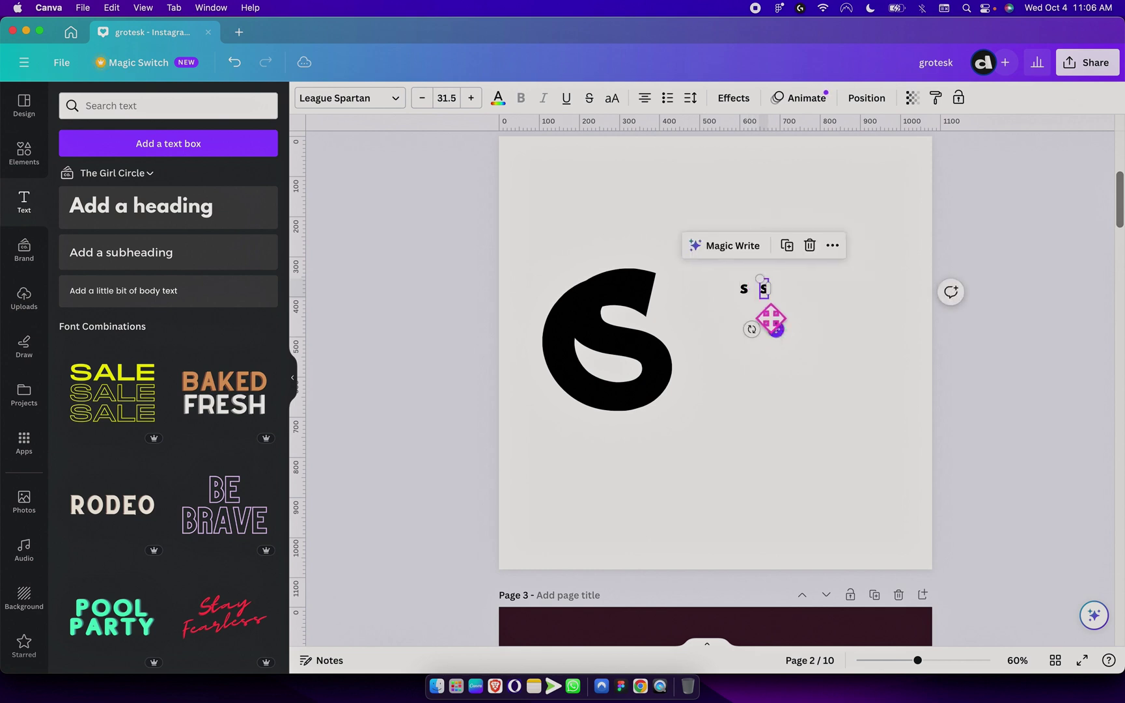
Retype the second letter as 'c', nudge the s against it, and select both letters.
scroll(766, 322, up, 5)
double_click(807, 277)
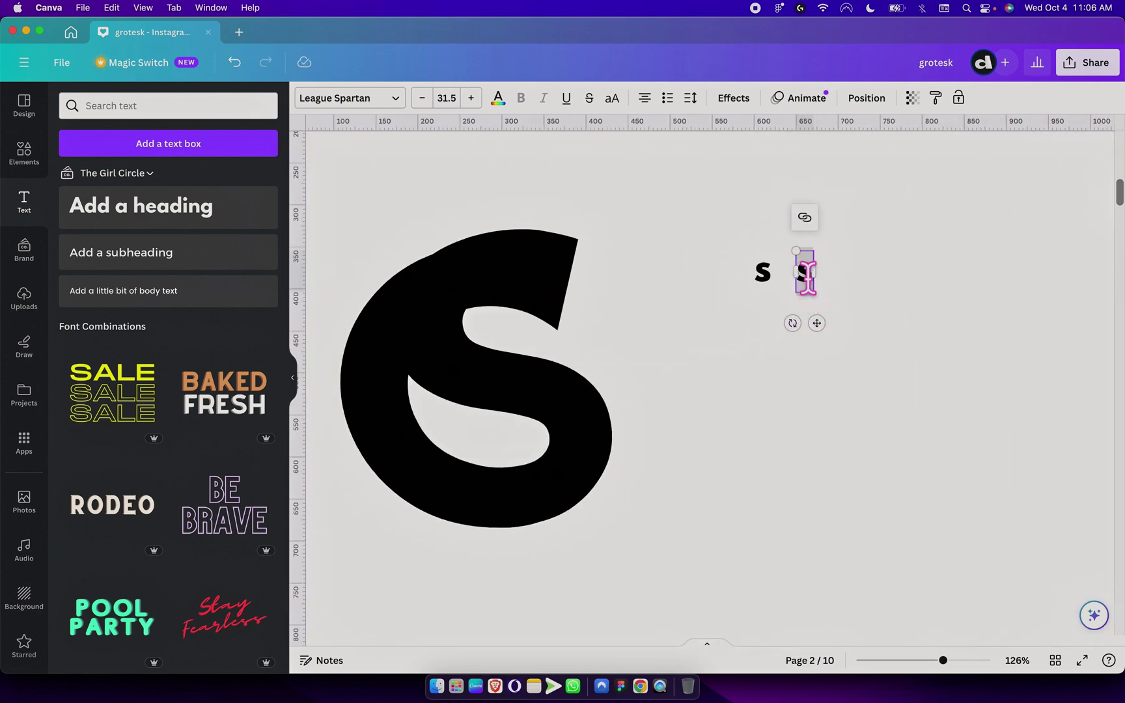
text(c)
click(881, 331)
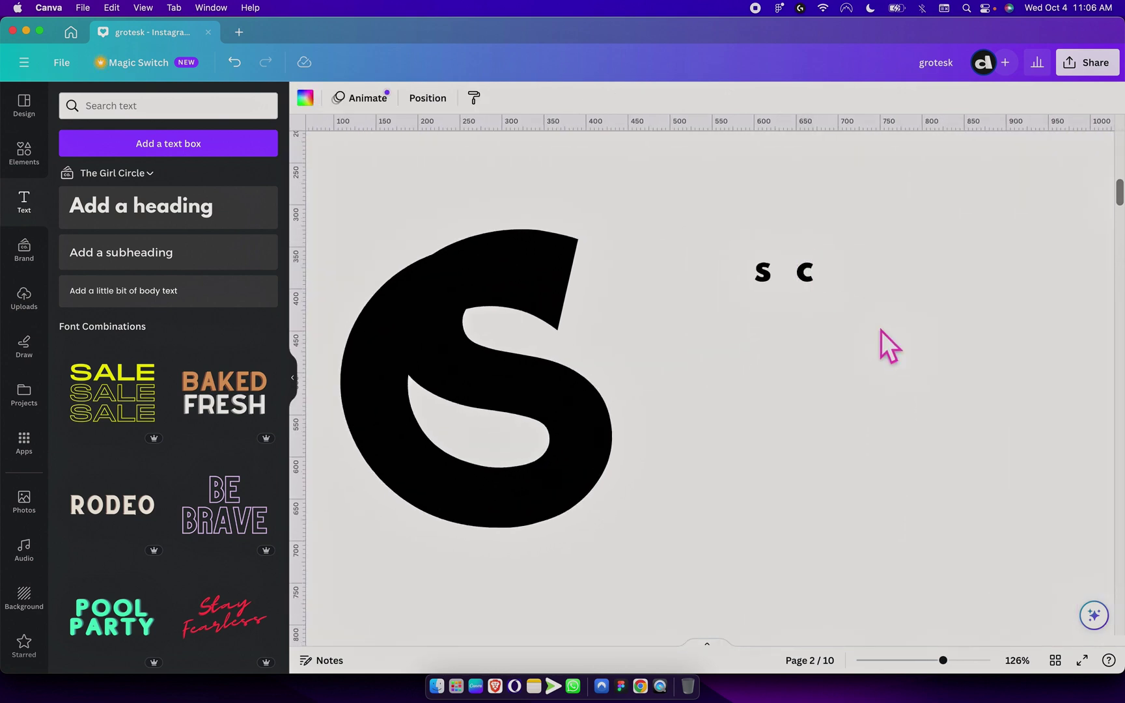
click(760, 266)
key(Right)
key(Right)
key(Right)
key(Right)
key(Right)
key(Right)
key(Right)
key(Right)
key(Right)
key(Right)
key(Right)
key(Right)
key(Right)
key(Right)
key(Right)
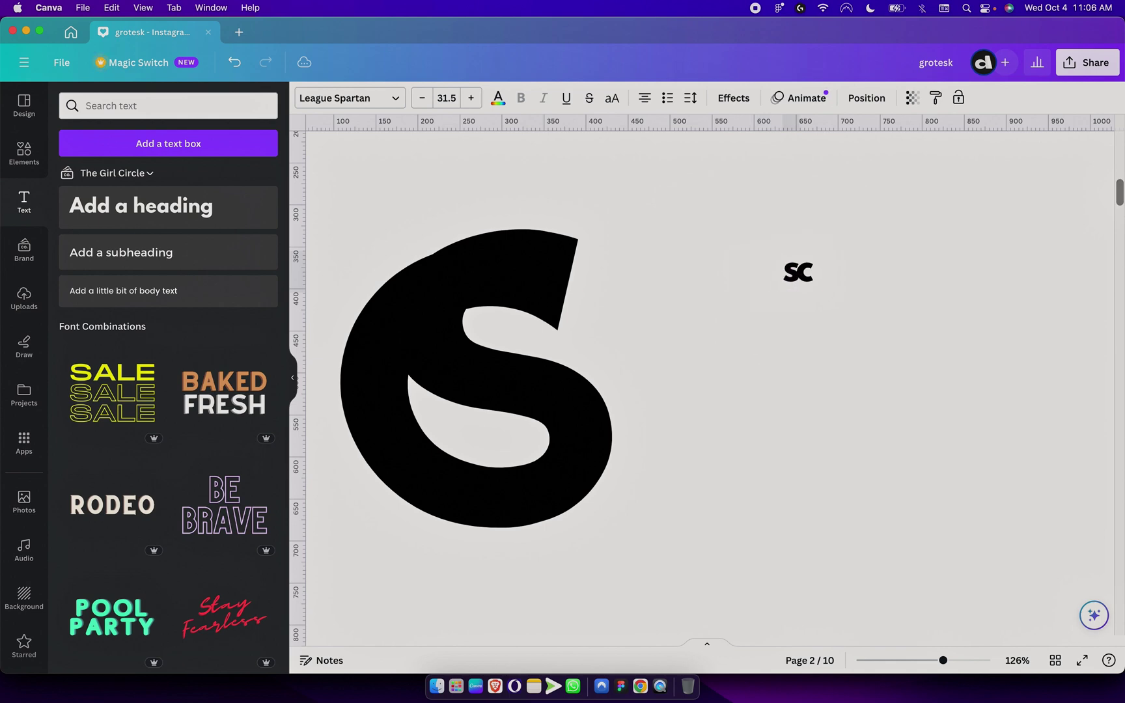
drag(765, 206, 1000, 544)
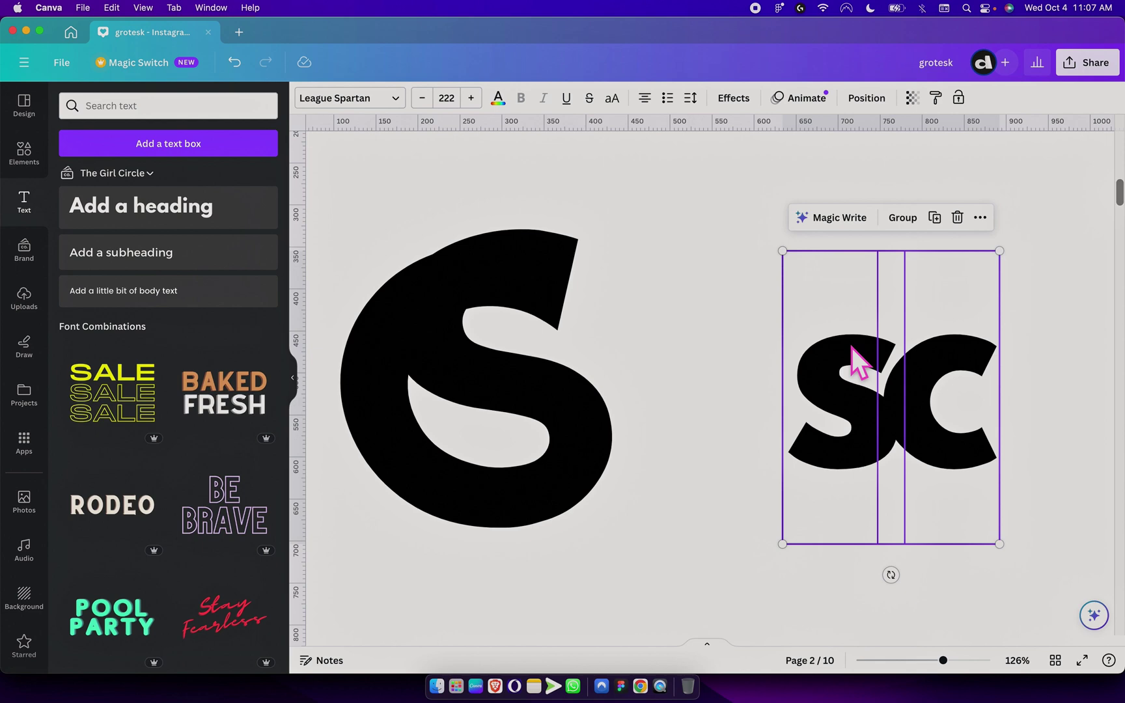
Move the SC lettering up-left and set its font to Montserrat Classic Bold.
drag(853, 355, 774, 289)
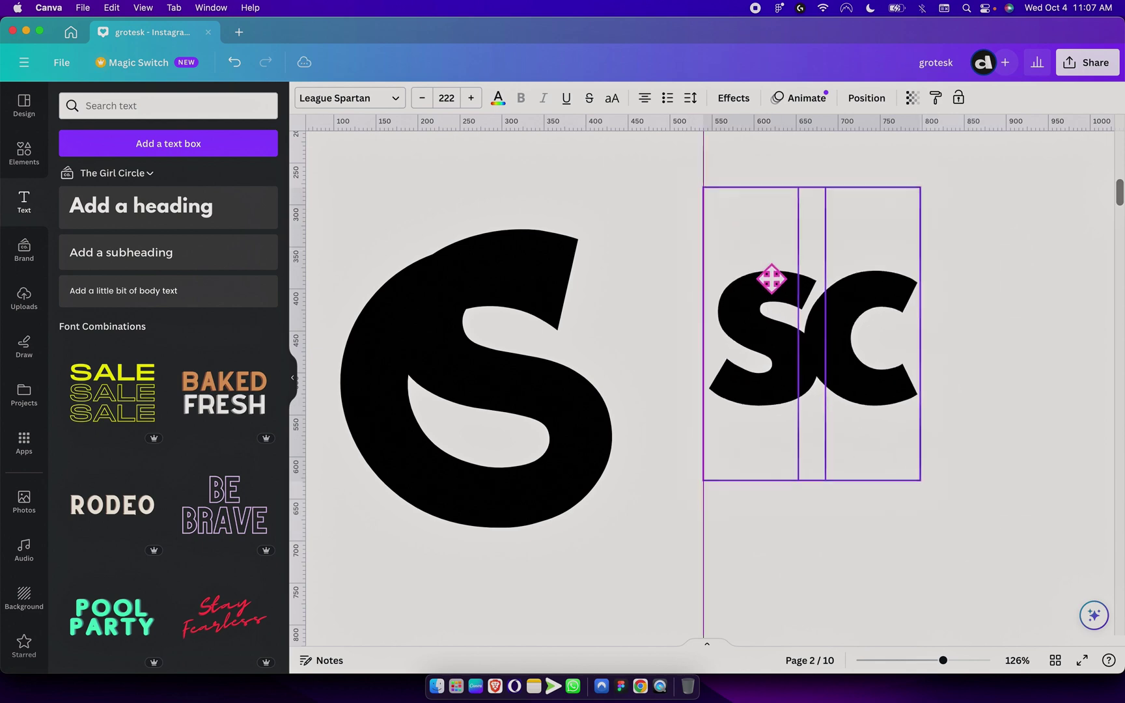
click(334, 99)
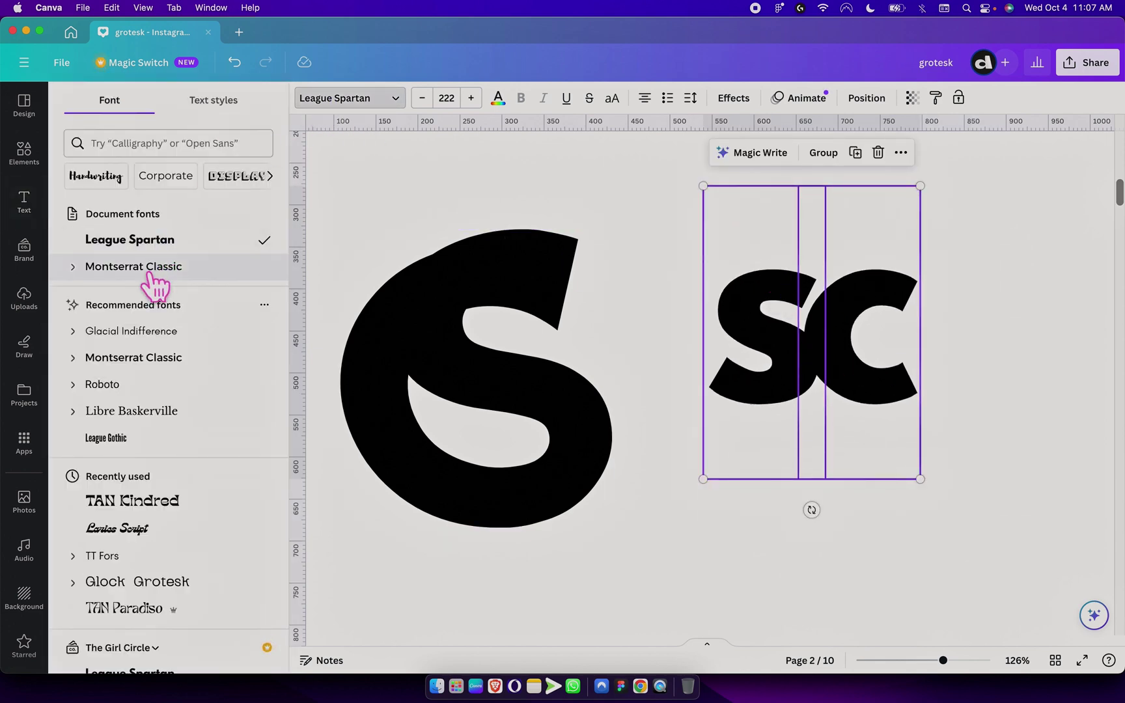
click(83, 276)
click(112, 320)
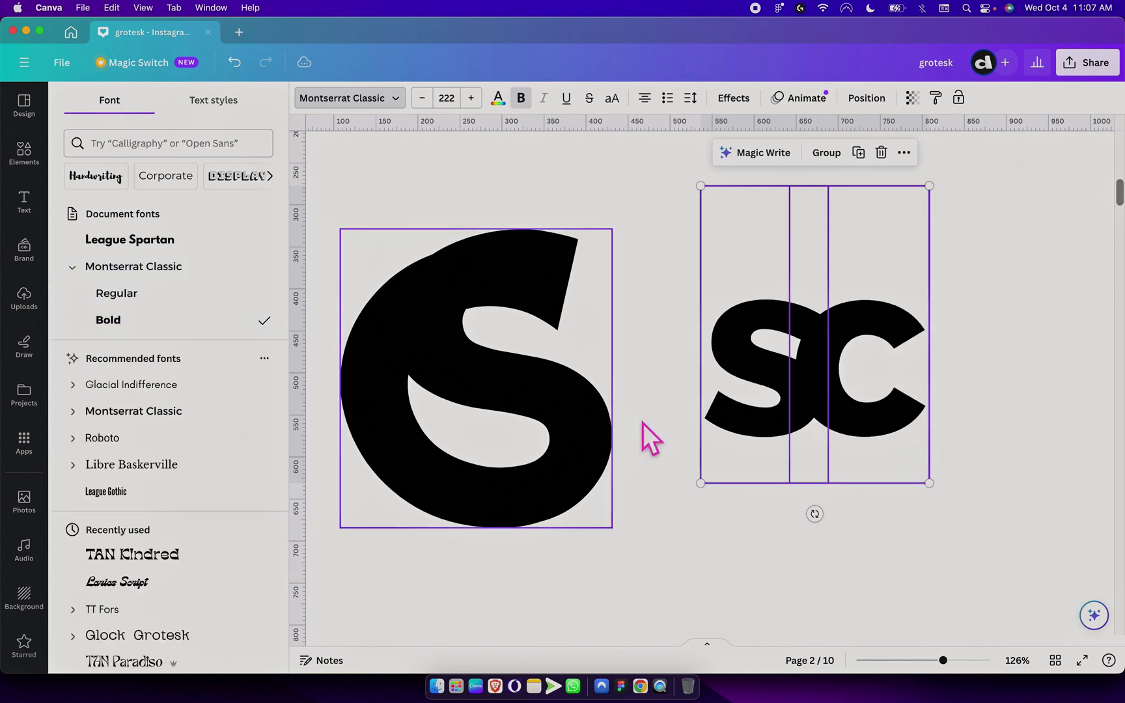
Pull the c apart from the s and shrink the pair slightly.
click(900, 374)
drag(945, 366, 937, 371)
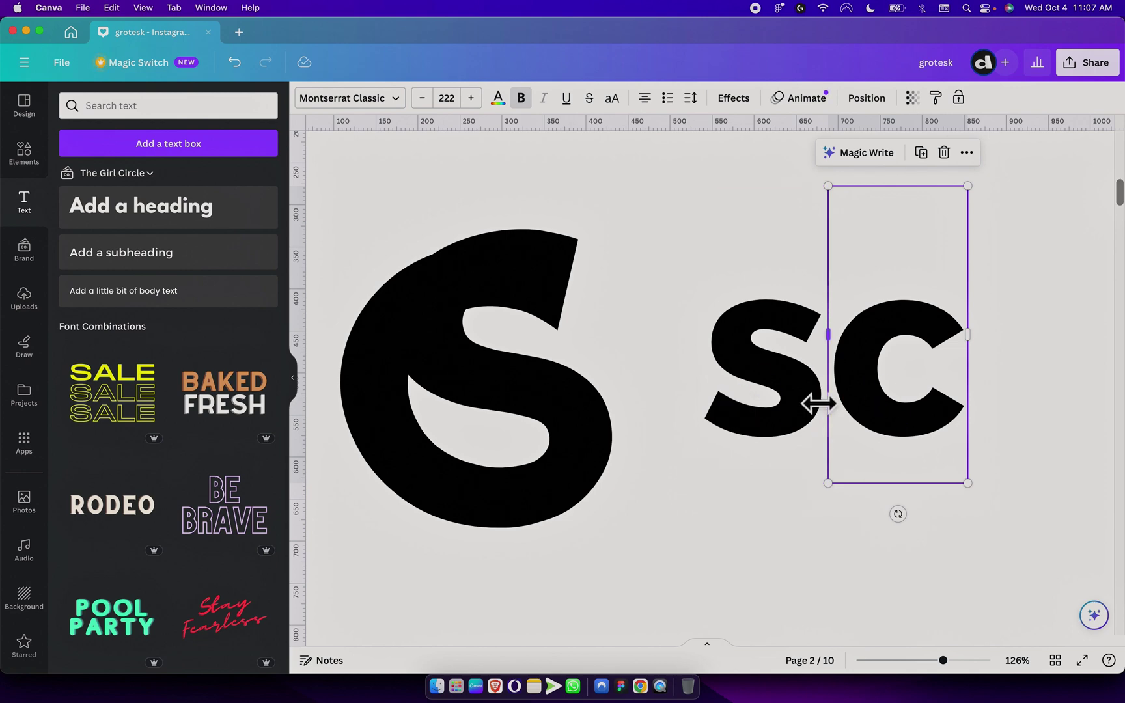
scroll(819, 403, down, 2)
scroll(819, 404, down, 2)
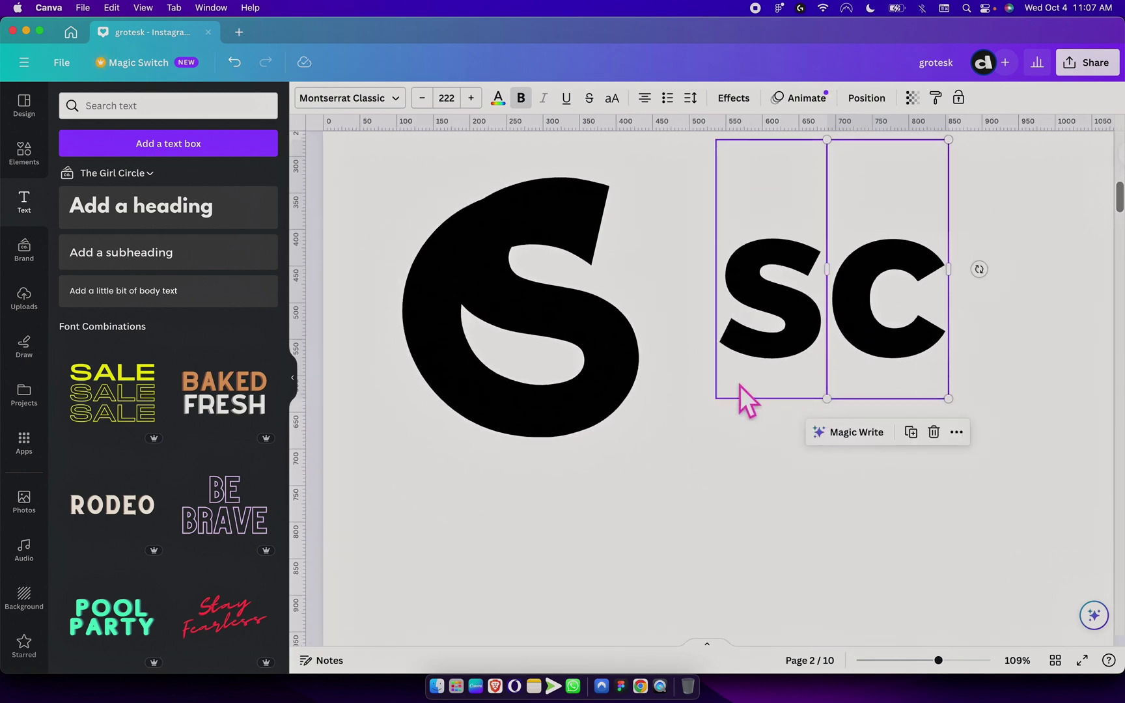
drag(700, 461, 829, 135)
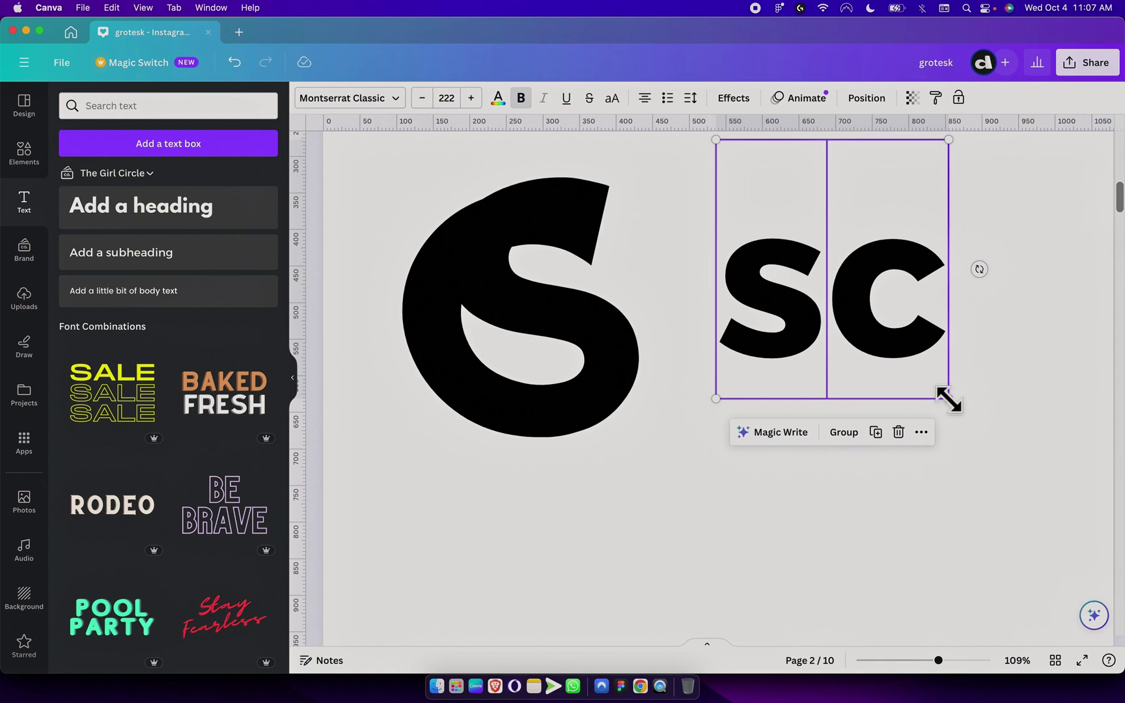
mouse_move(949, 399)
mouse_down()
mouse_move(1055, 530)
mouse_move(929, 396)
mouse_up()
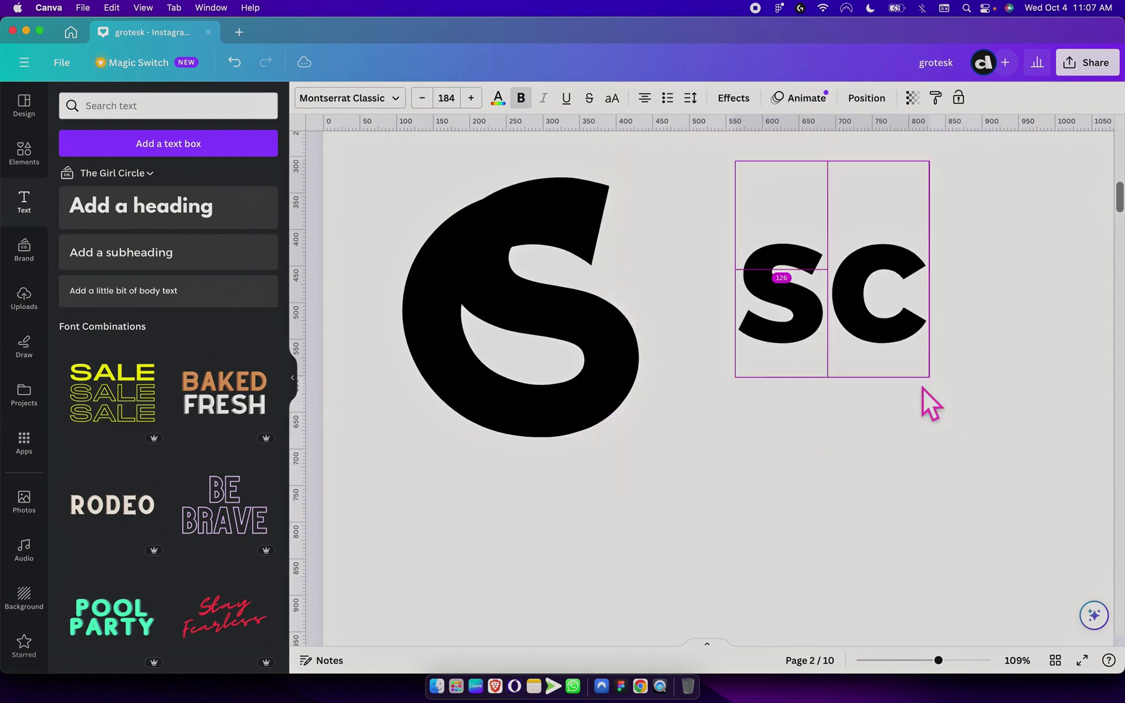
Move the c alone over the big black S and enlarge it to size 372.
click(858, 458)
click(885, 284)
drag(884, 284, 457, 259)
drag(507, 376, 598, 484)
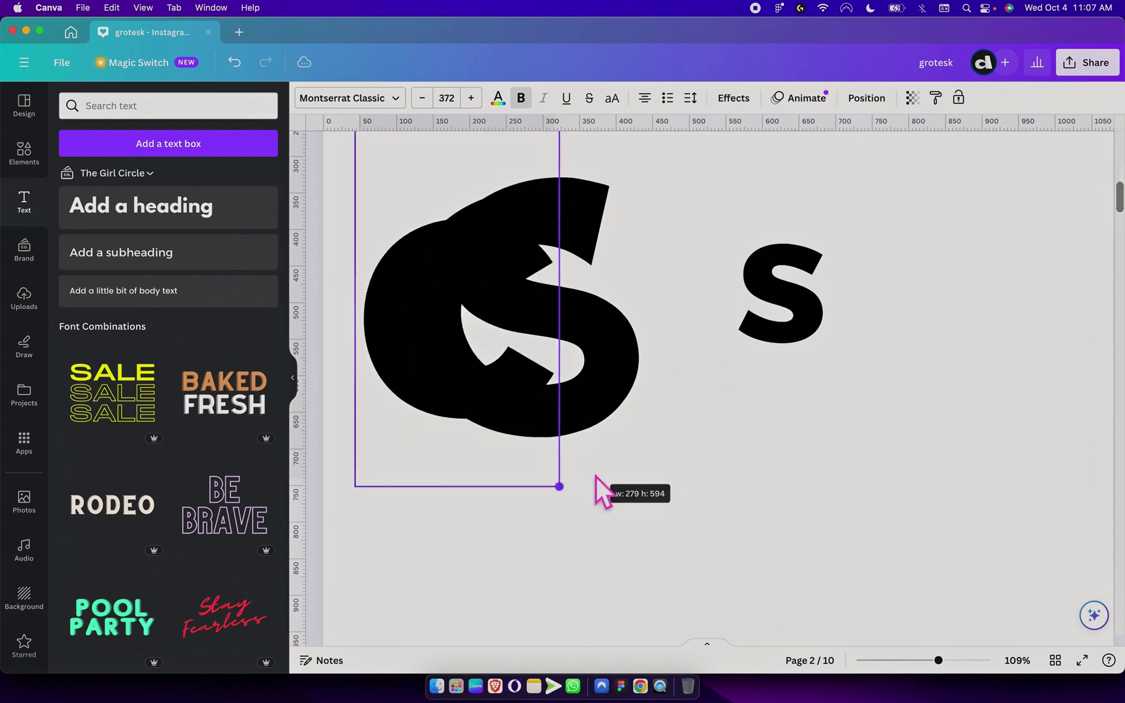
Give the c a thin Hollow effect outline coloured red.
click(728, 103)
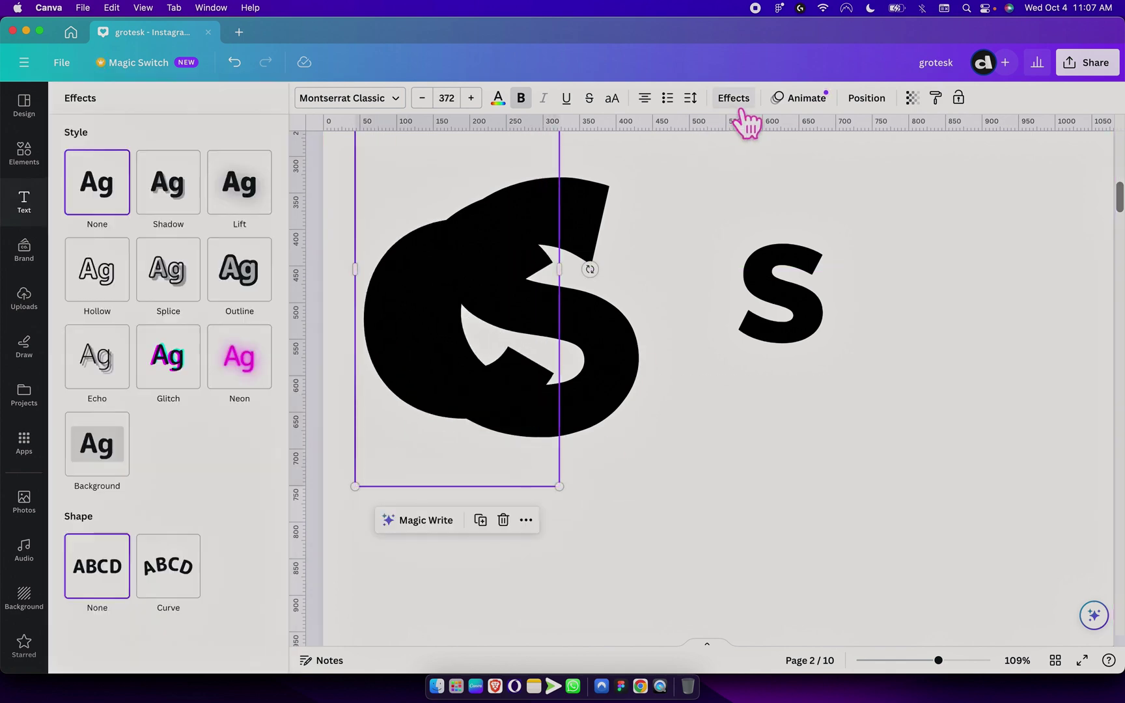
click(101, 277)
drag(167, 356, 77, 357)
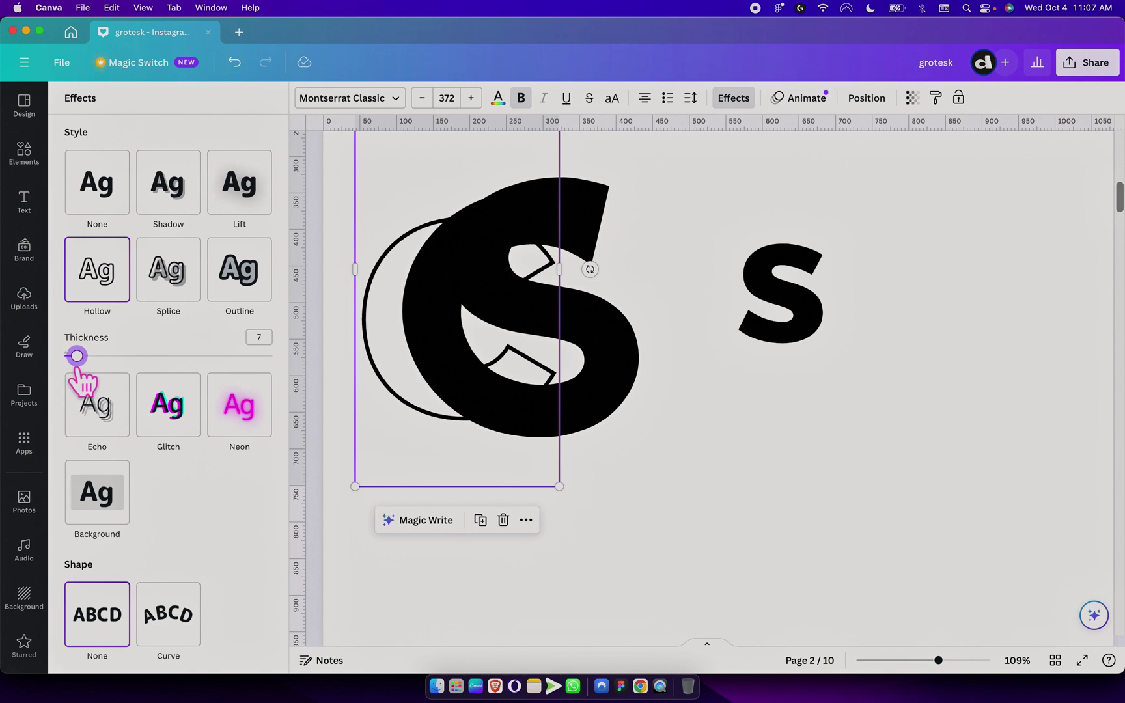
click(499, 99)
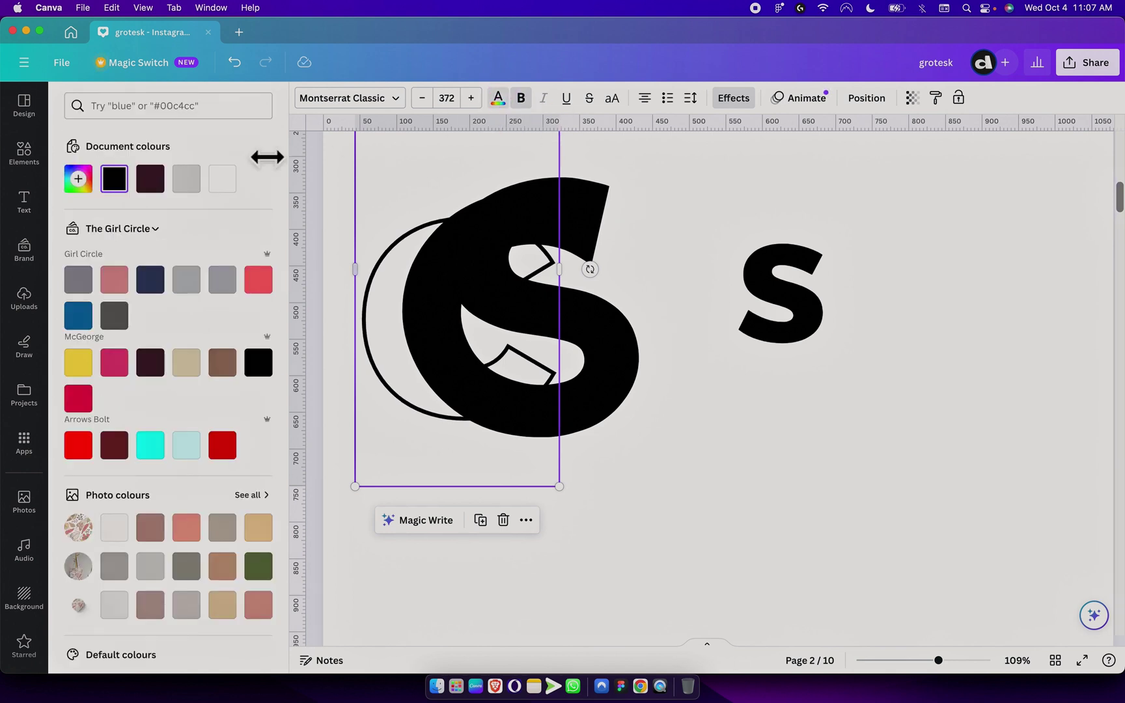
click(259, 282)
Enlarge the red outline c to size 453 and centre it over the black S.
drag(423, 369, 461, 365)
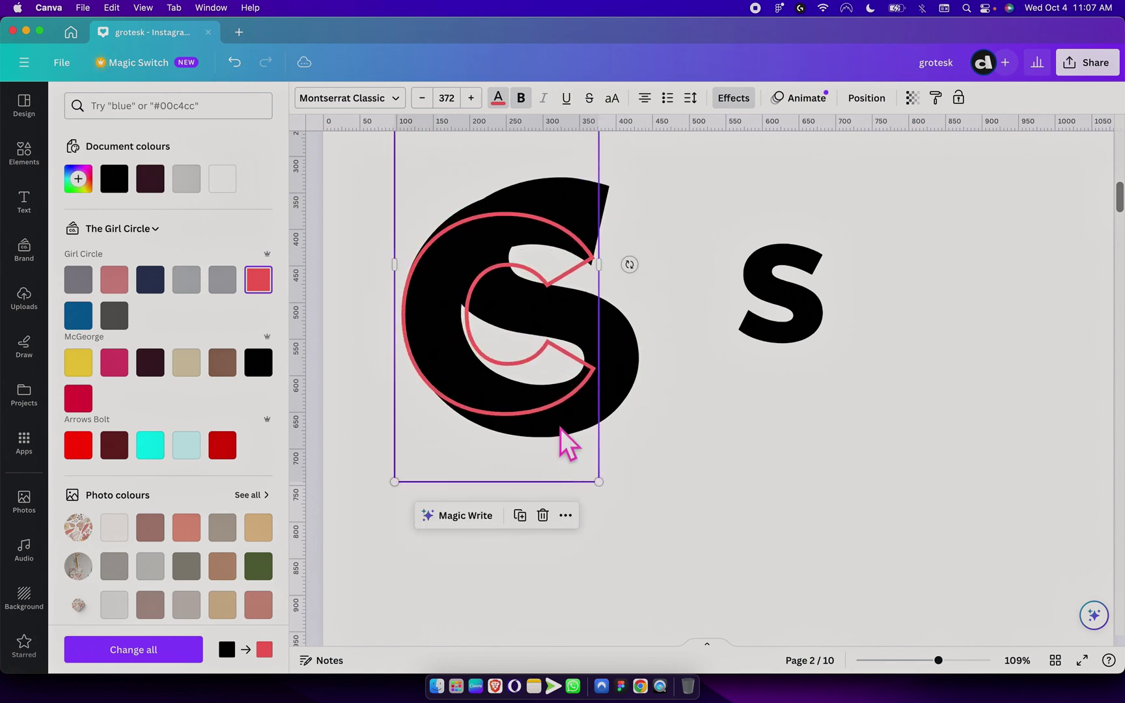
drag(599, 481, 621, 529)
drag(429, 356, 443, 334)
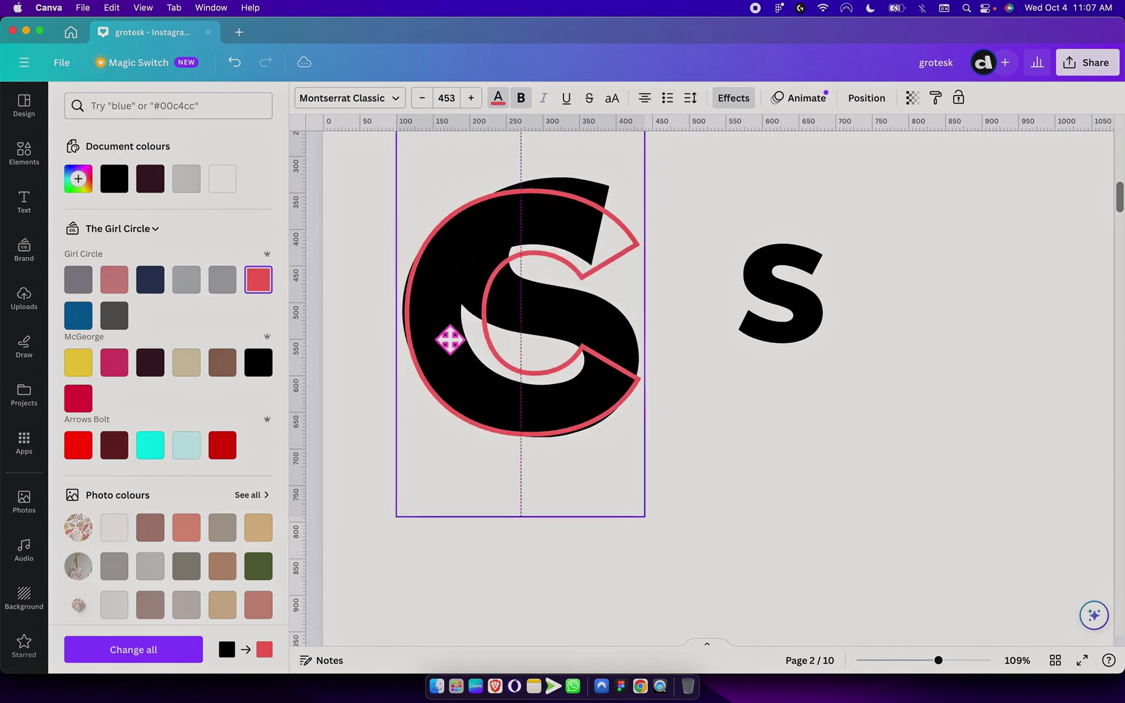
drag(450, 339, 448, 338)
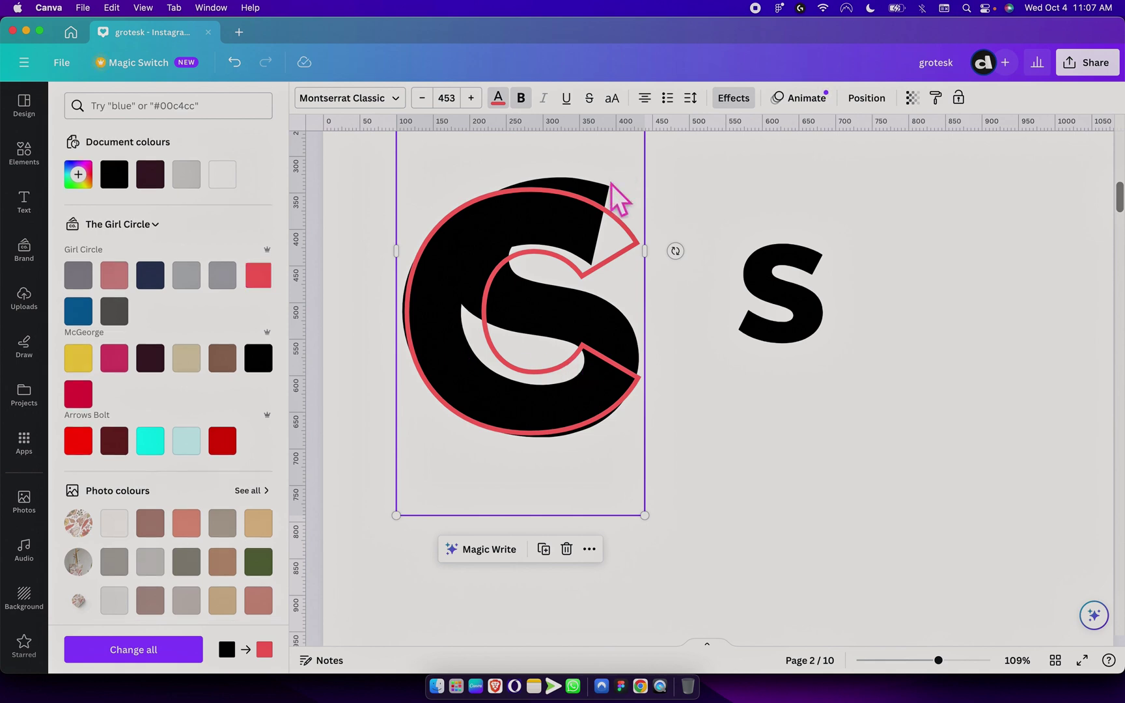
click(828, 469)
click(546, 355)
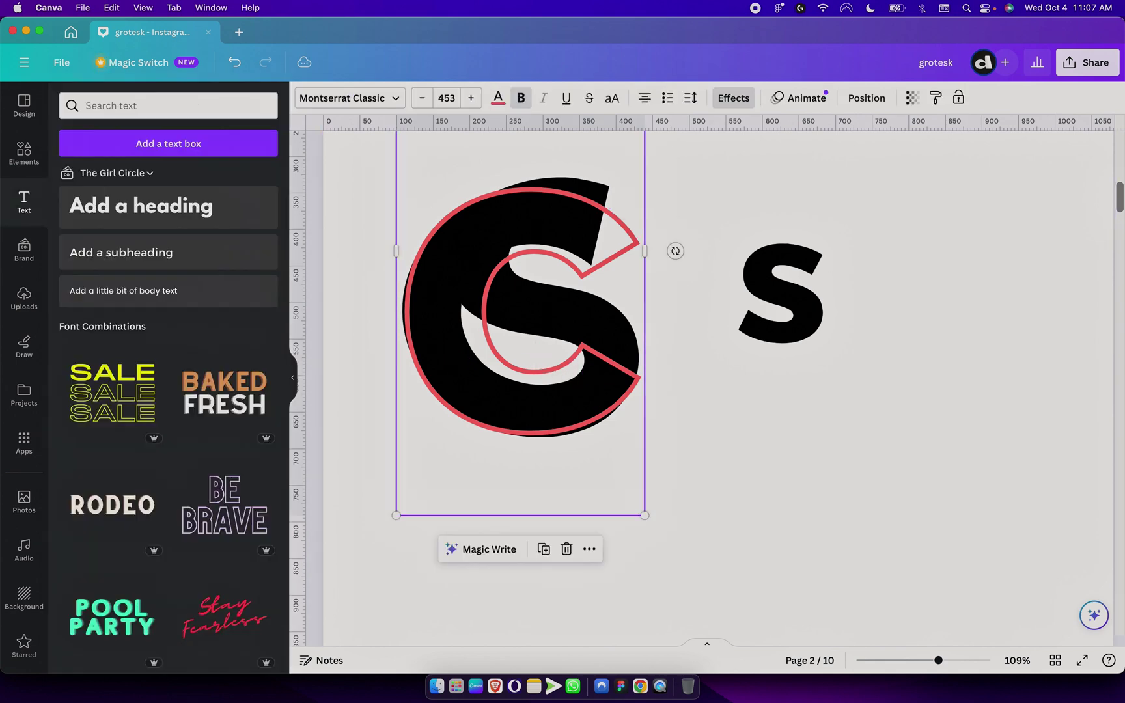
Copy the red hollow style onto the small s and place both outlined letters right of the black S.
drag(445, 257, 445, 257)
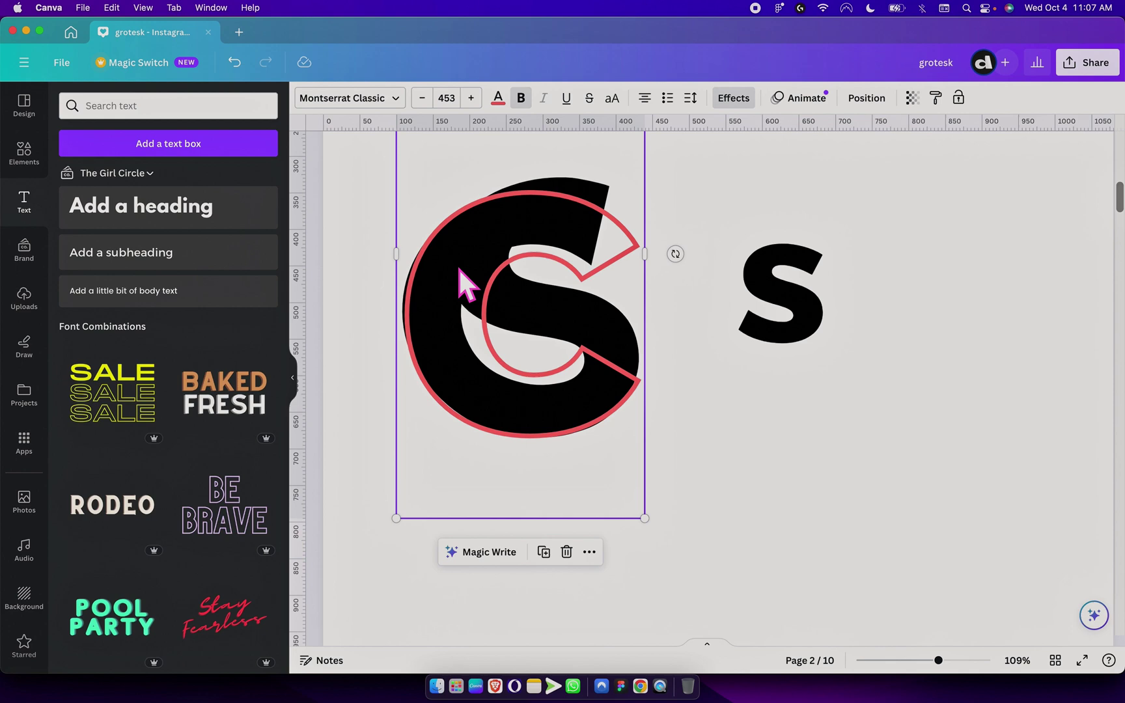
right_click(460, 269)
click(533, 313)
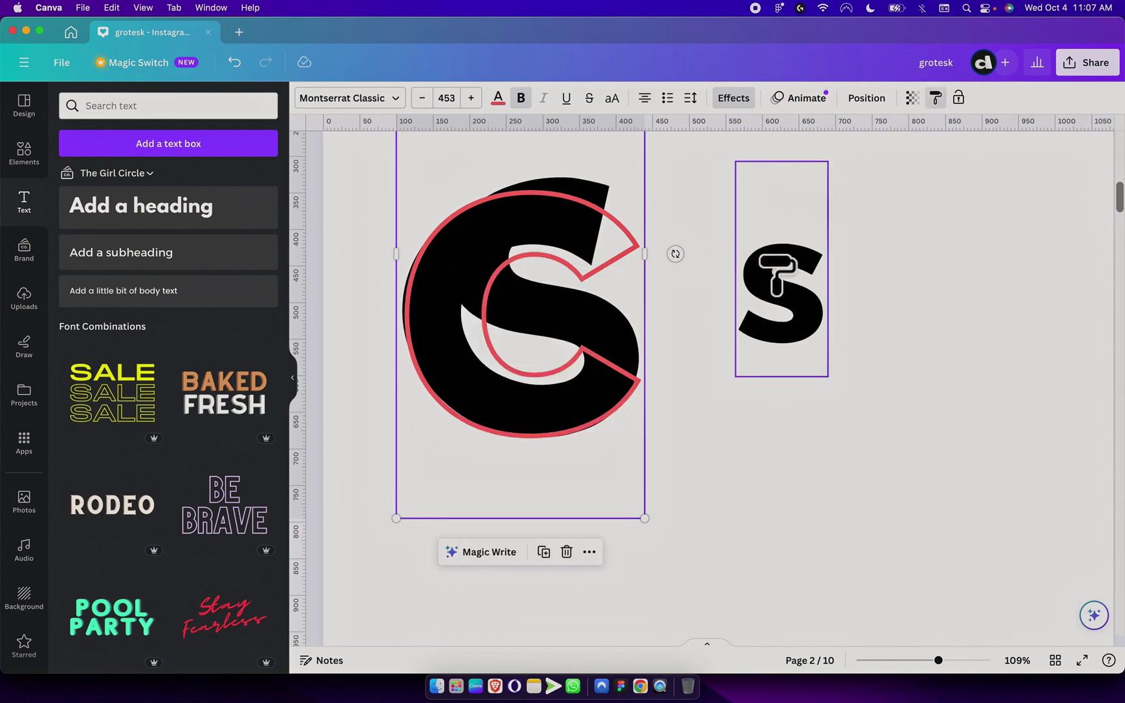
click(781, 296)
drag(729, 502, 712, 319)
drag(875, 319, 650, 299)
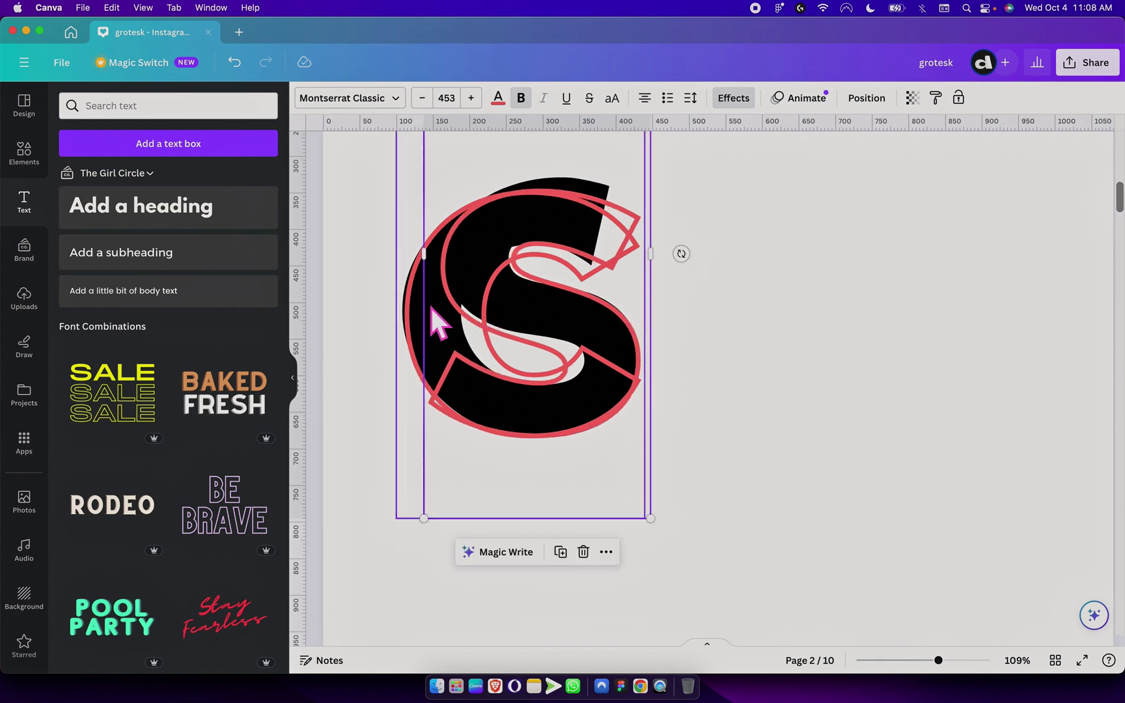
drag(432, 322, 693, 311)
Set the outlined letters' Hollow thickness to 1 and shift them slightly left.
click(1017, 317)
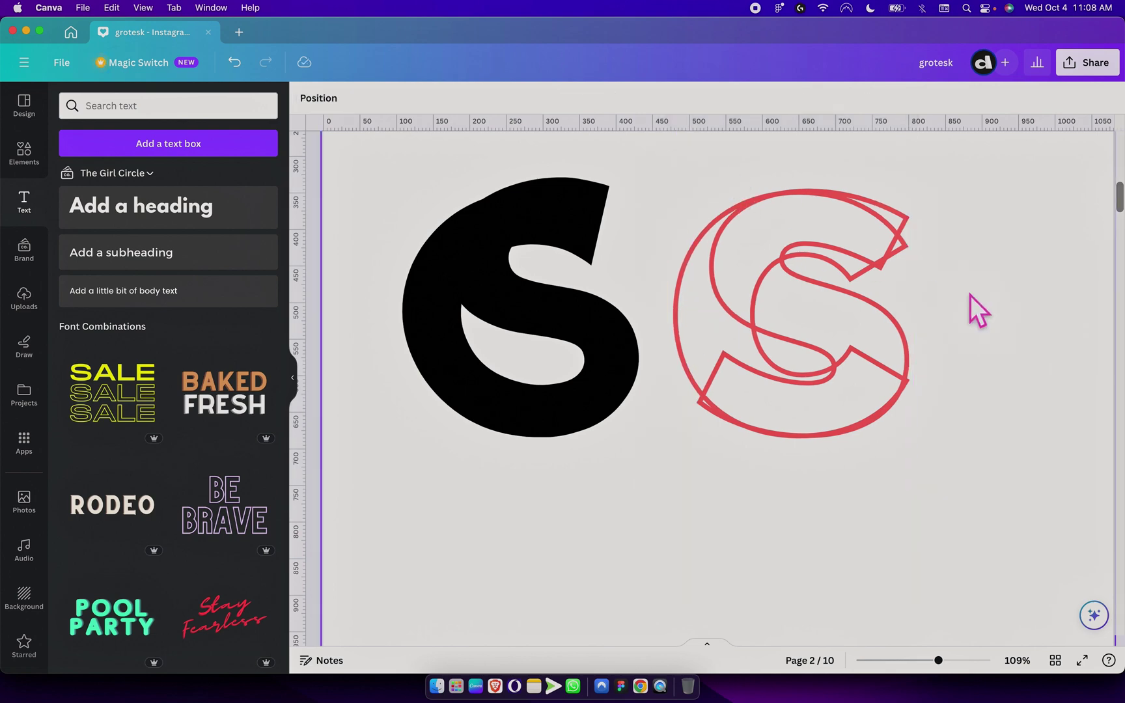
drag(975, 294, 746, 355)
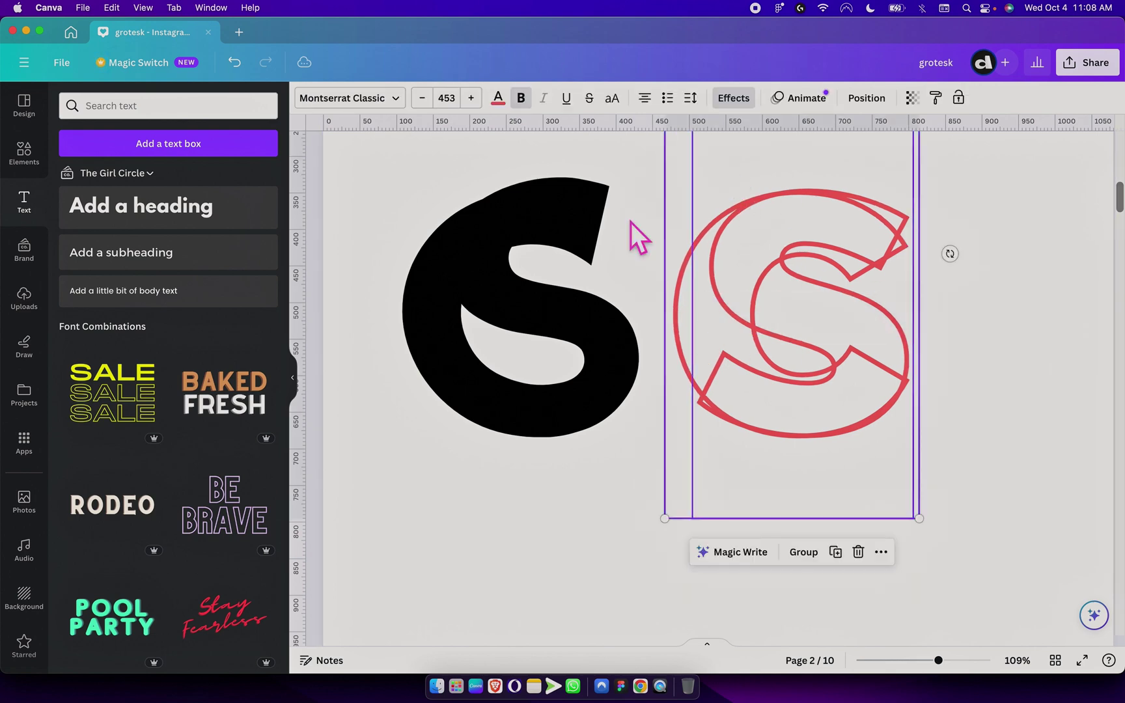
click(736, 97)
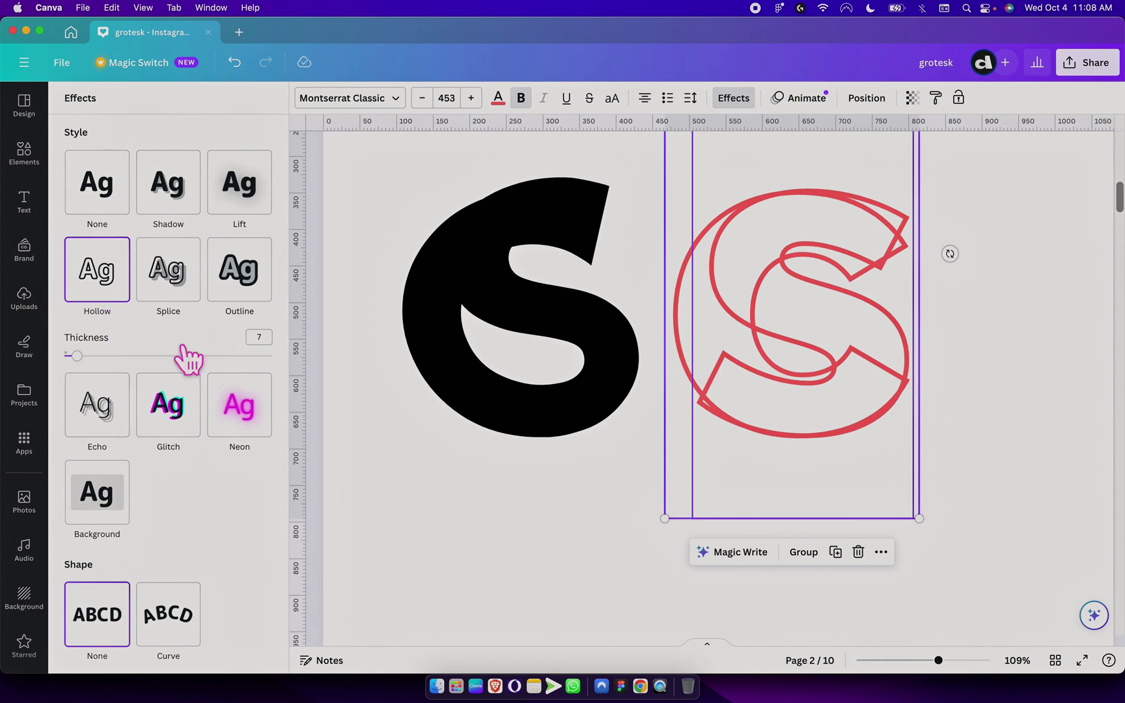
double_click(267, 337)
text(1)
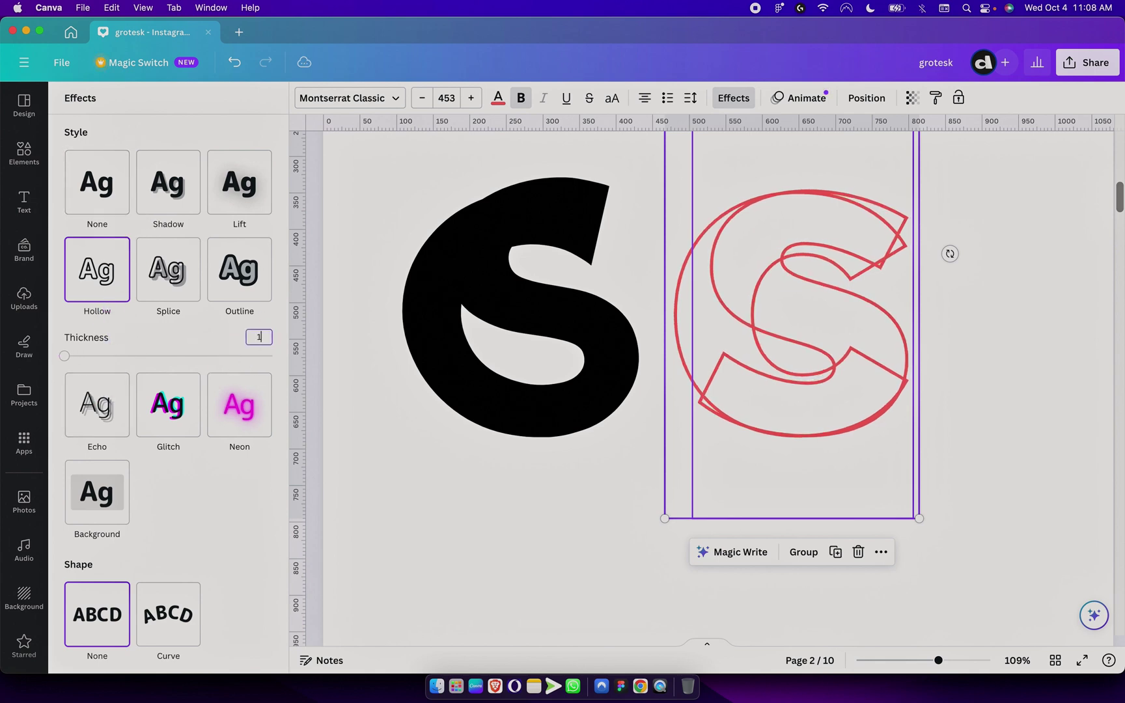
click(1015, 381)
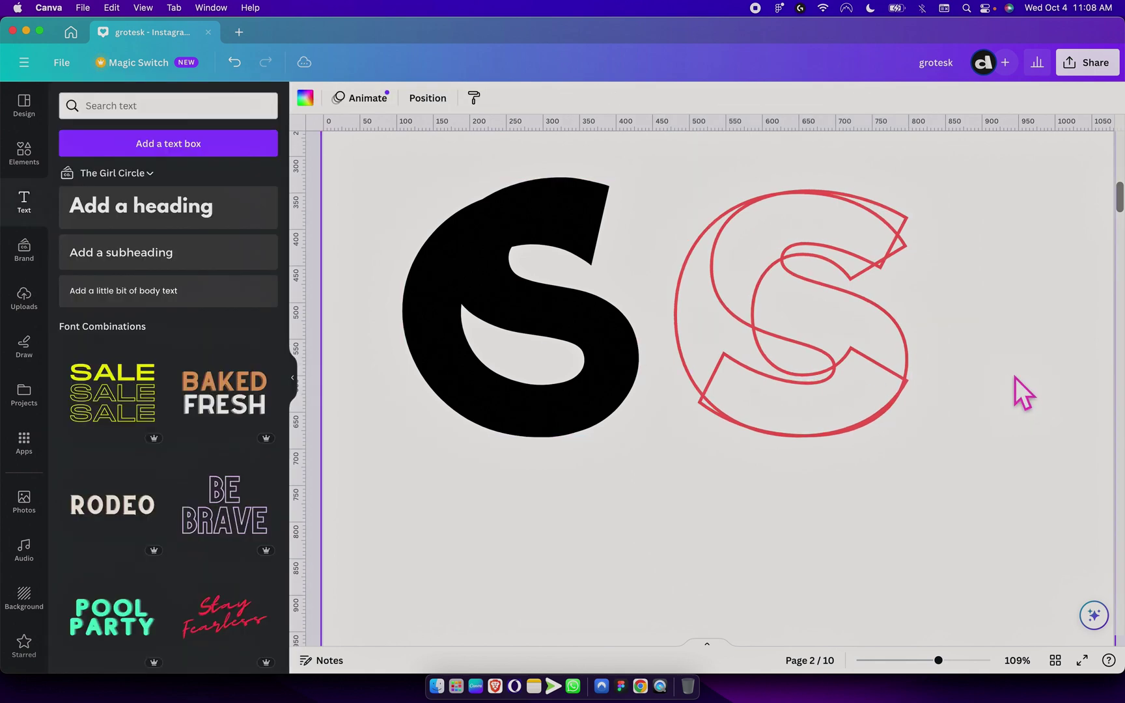
mouse_move(732, 293)
mouse_down()
mouse_move(742, 289)
mouse_move(721, 296)
mouse_up()
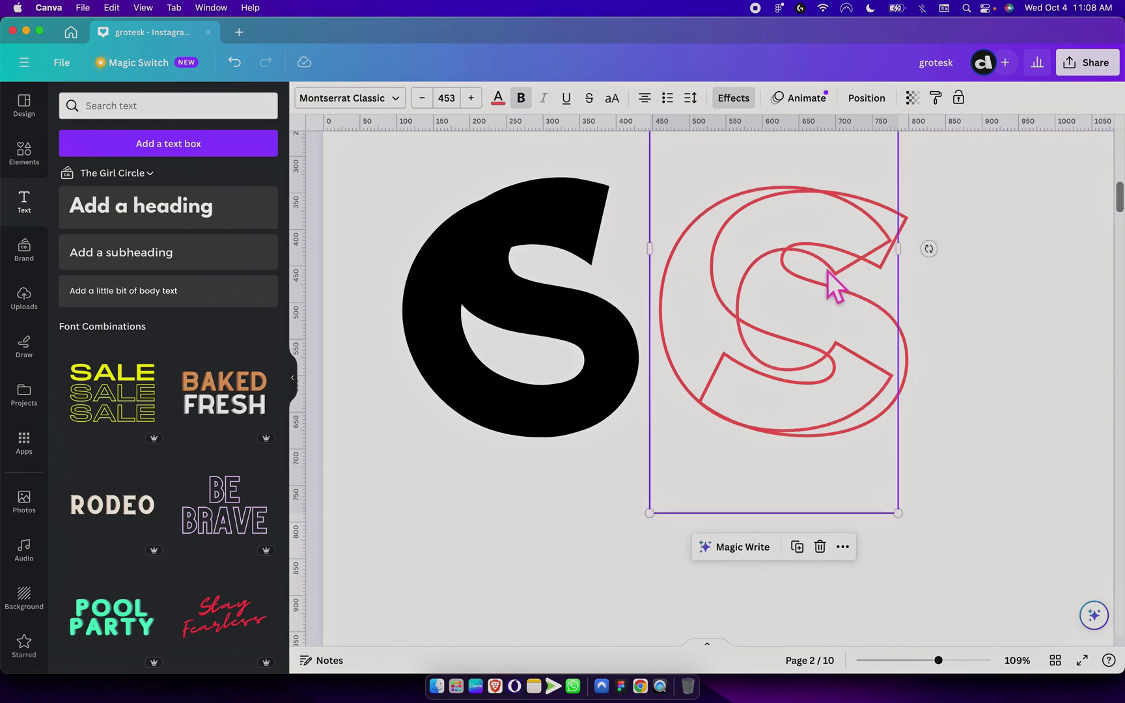
Try pulling outlined letters out of the stack, undoing both moves.
drag(764, 313, 979, 343)
key(super+z)
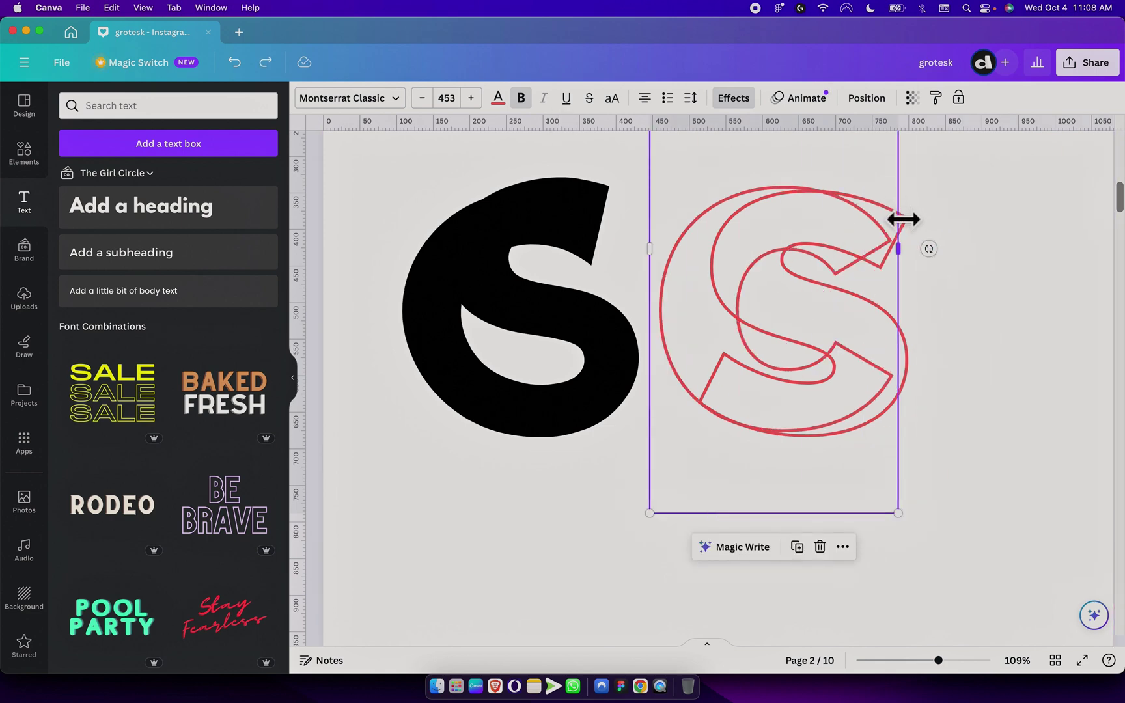
drag(899, 218, 1050, 247)
key(super+z)
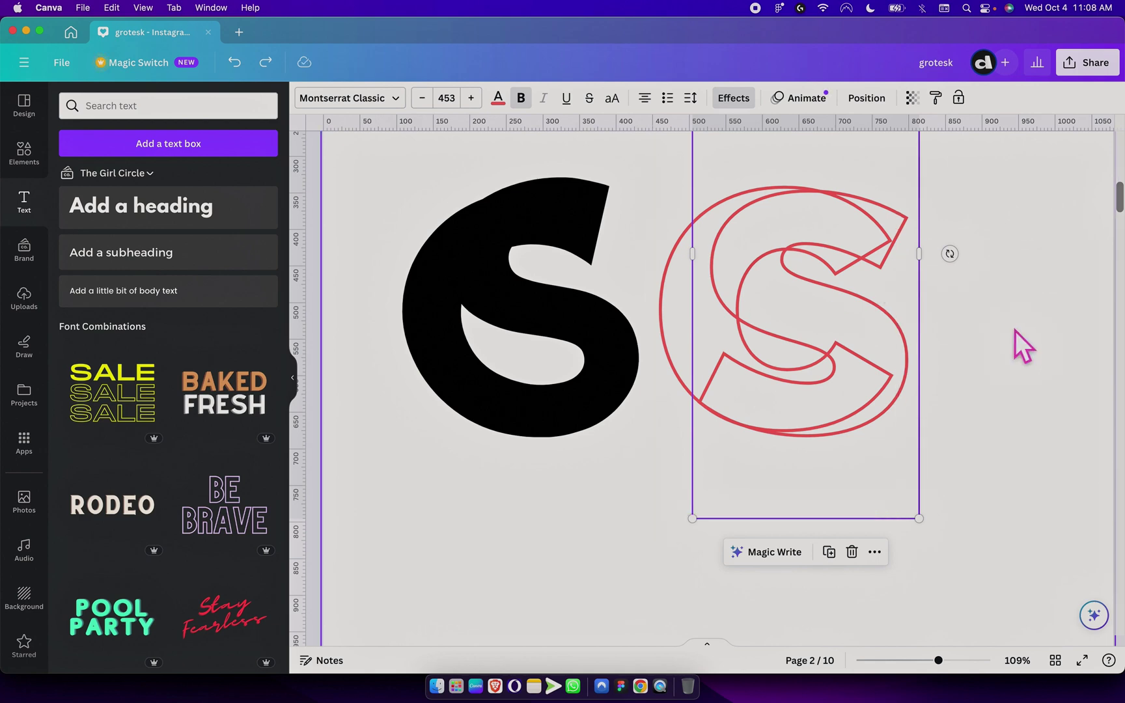
Shift the outer outlined s slightly up and right so it rises above the c.
click(1042, 358)
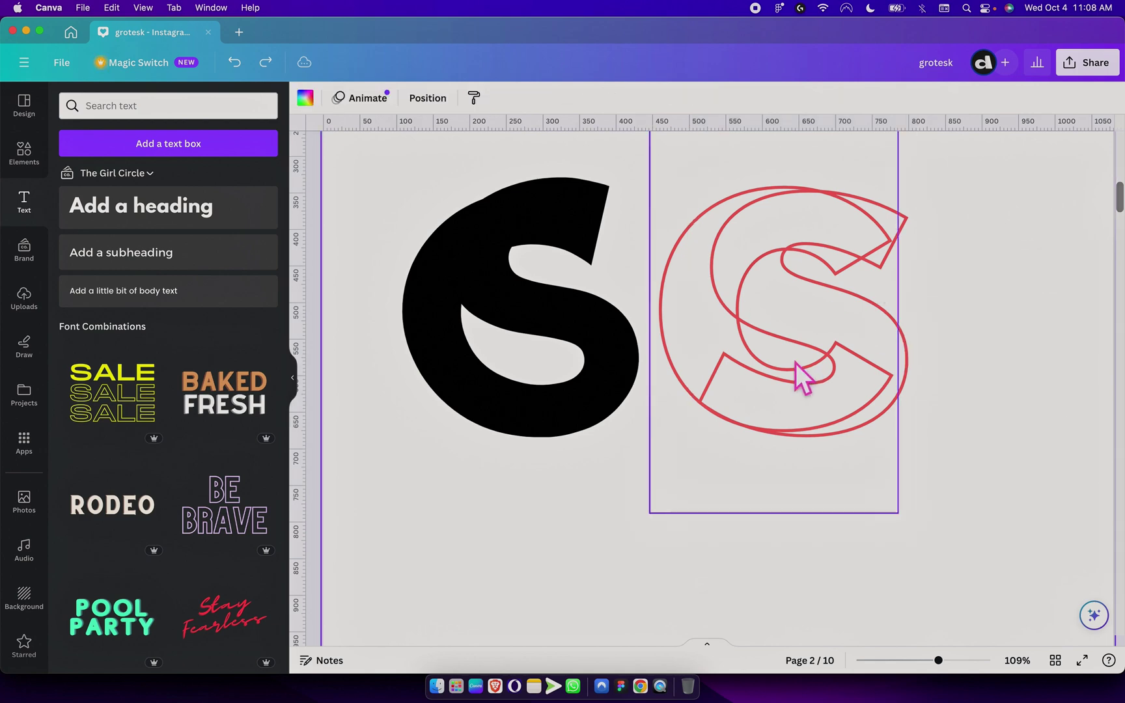
click(847, 336)
click(999, 364)
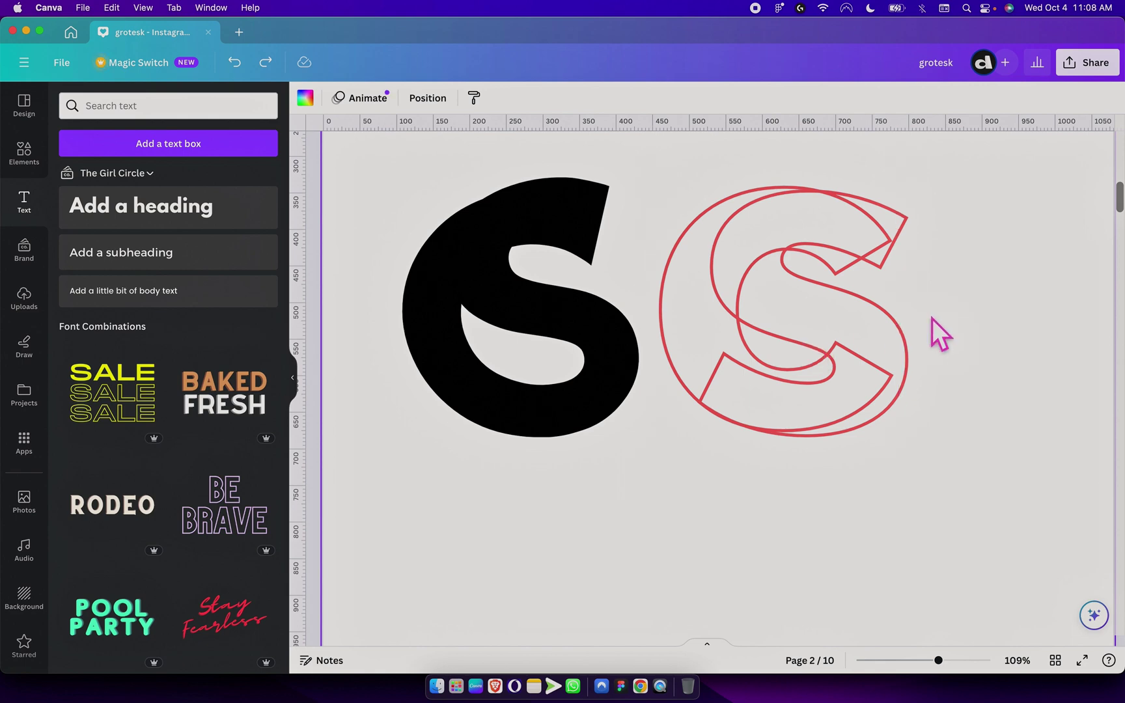
click(904, 373)
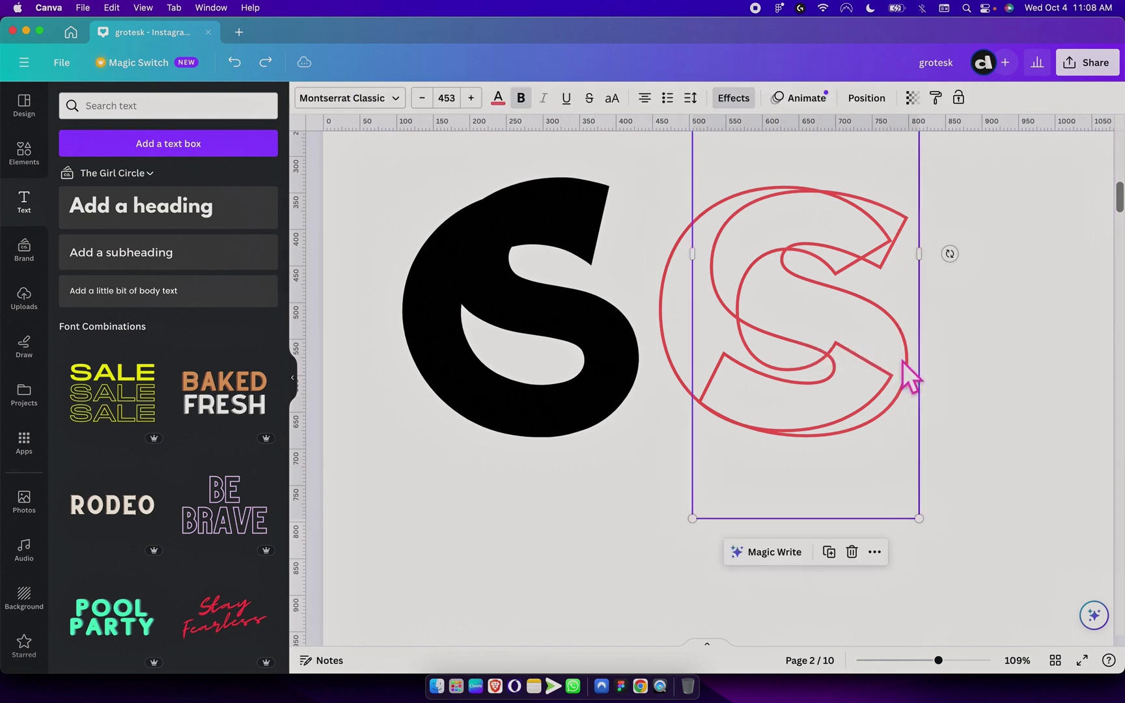
drag(905, 374, 896, 346)
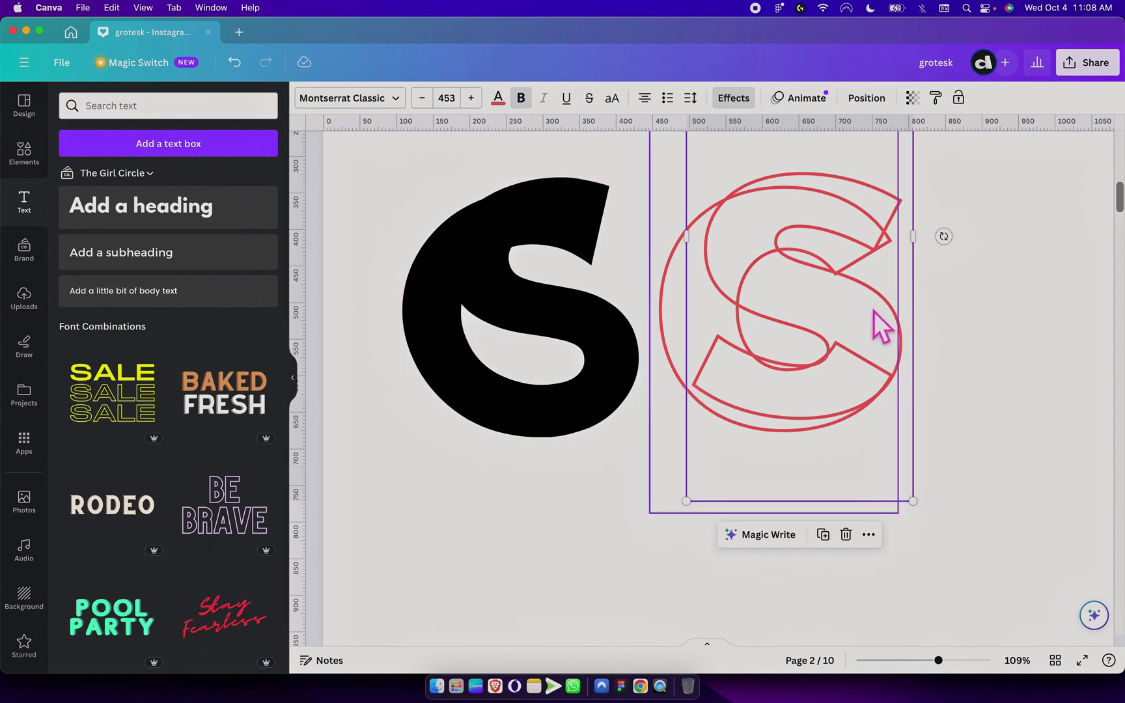
mouse_move(845, 306)
mouse_down()
mouse_move(869, 307)
mouse_move(852, 293)
mouse_up()
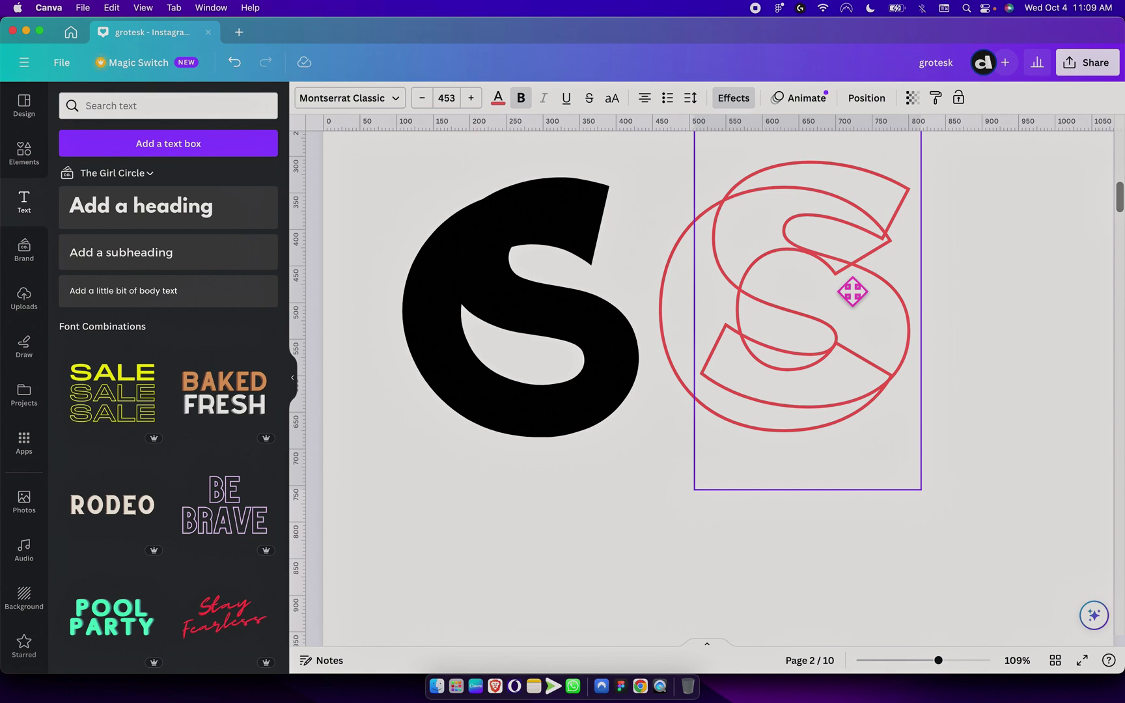
drag(852, 292, 853, 293)
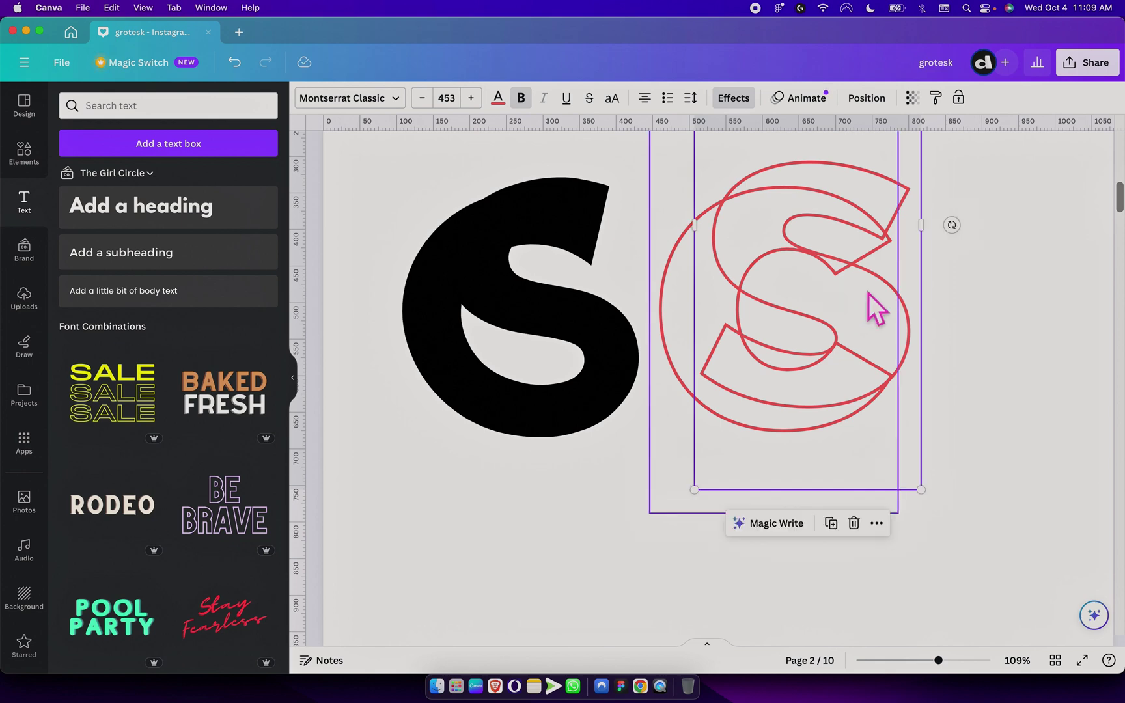
Make the selected outlined letter solid black by removing its hollow effect.
shift+click(723, 366)
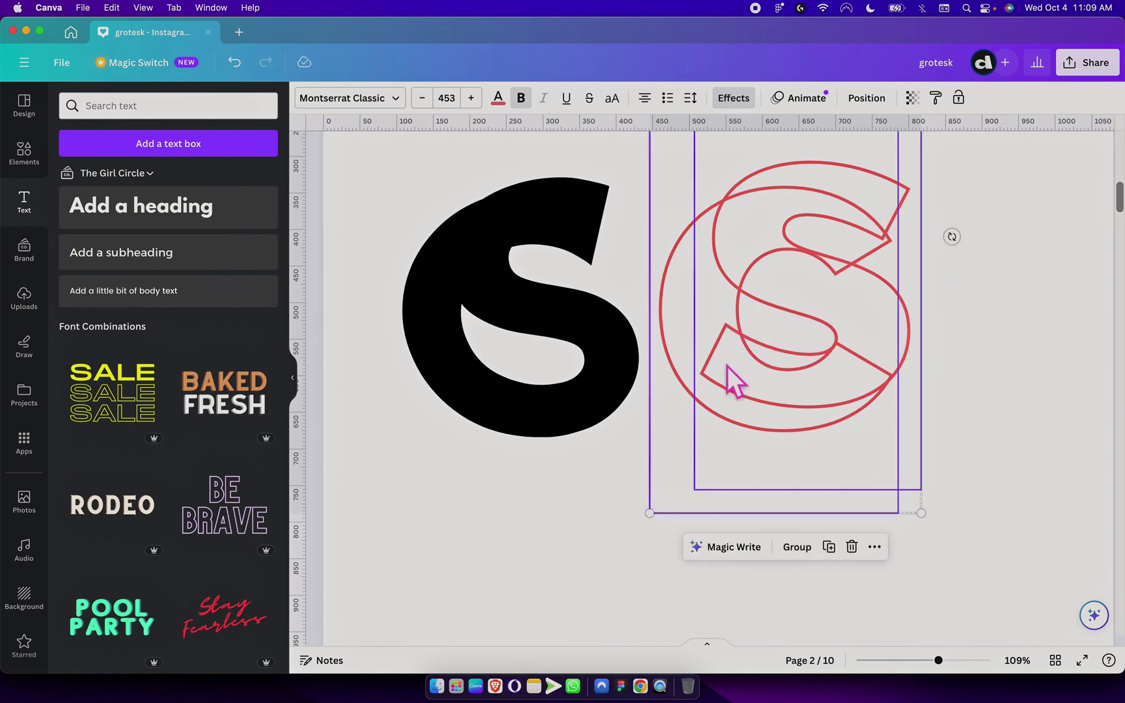
click(499, 104)
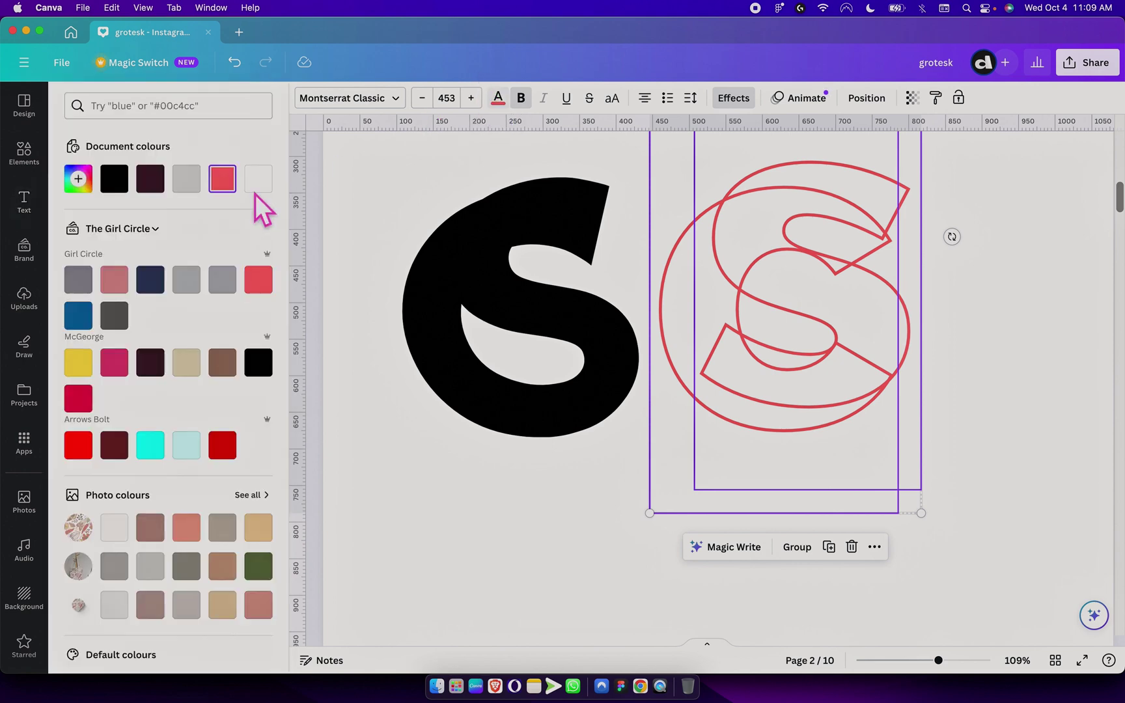
click(114, 181)
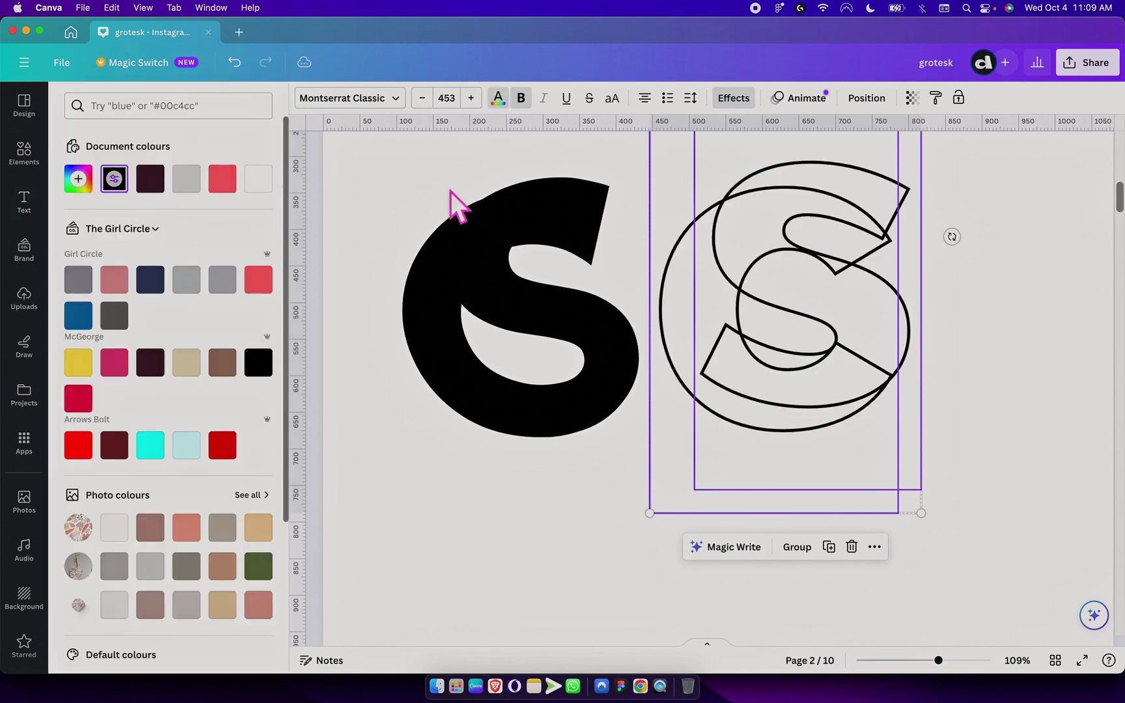
click(735, 99)
click(101, 172)
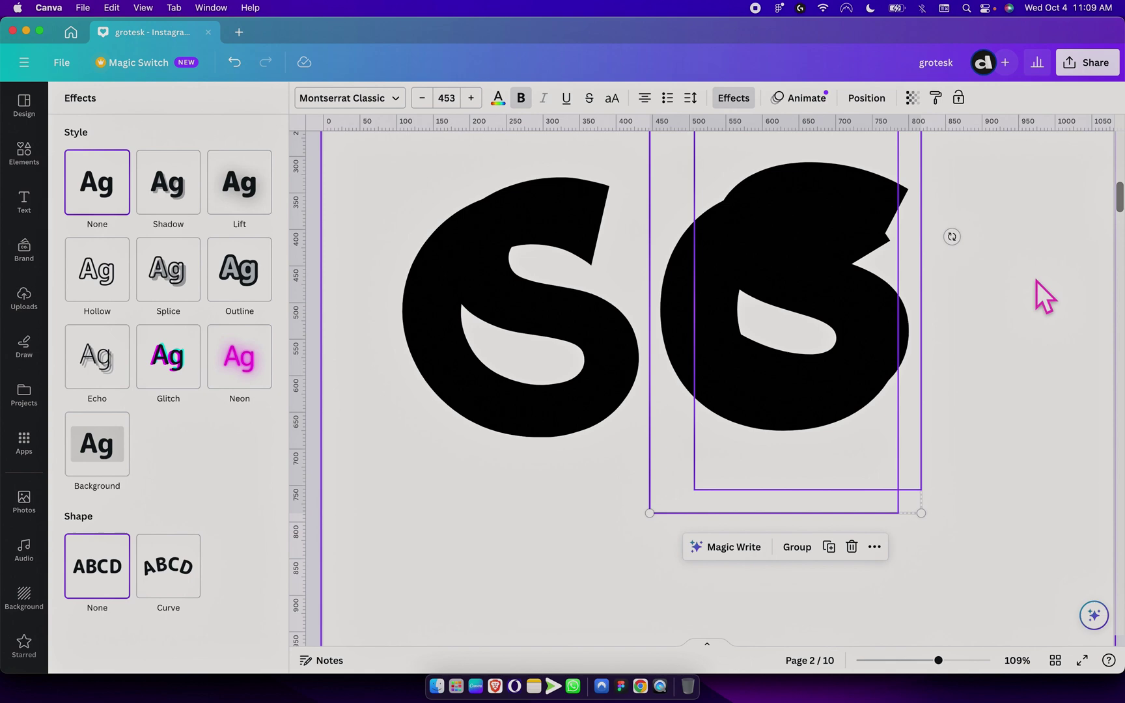
Move the right S down to reveal the letter behind, select both, and undo an uppercase attempt.
click(827, 326)
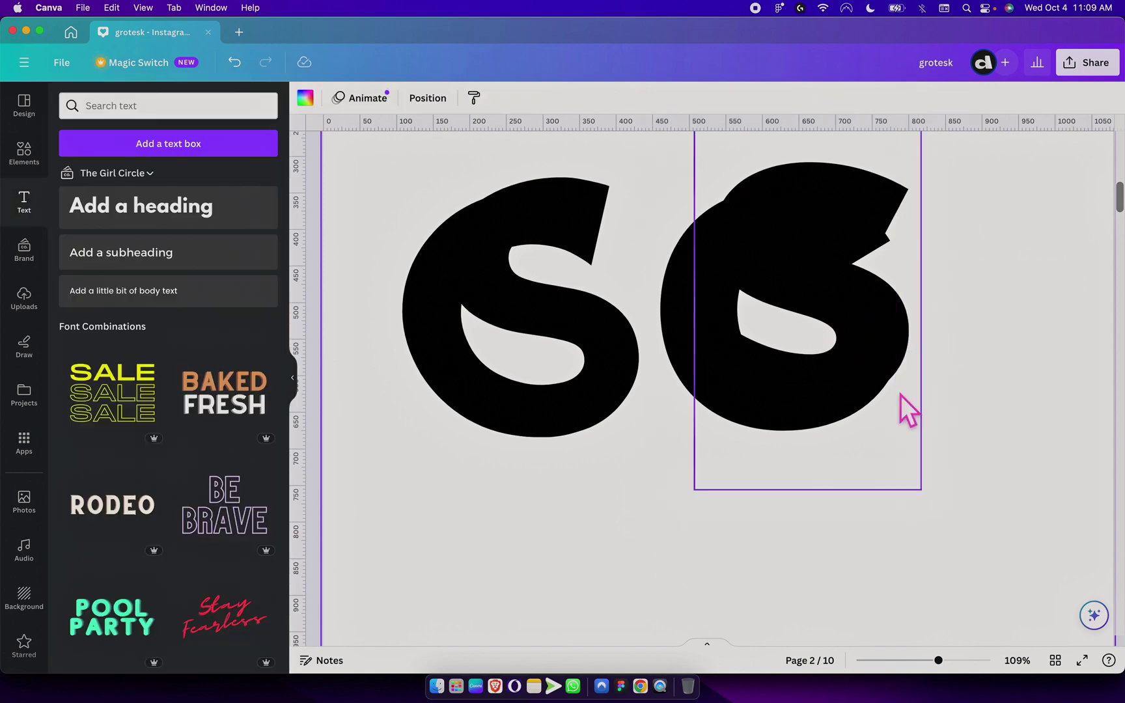
drag(879, 364, 847, 440)
click(960, 337)
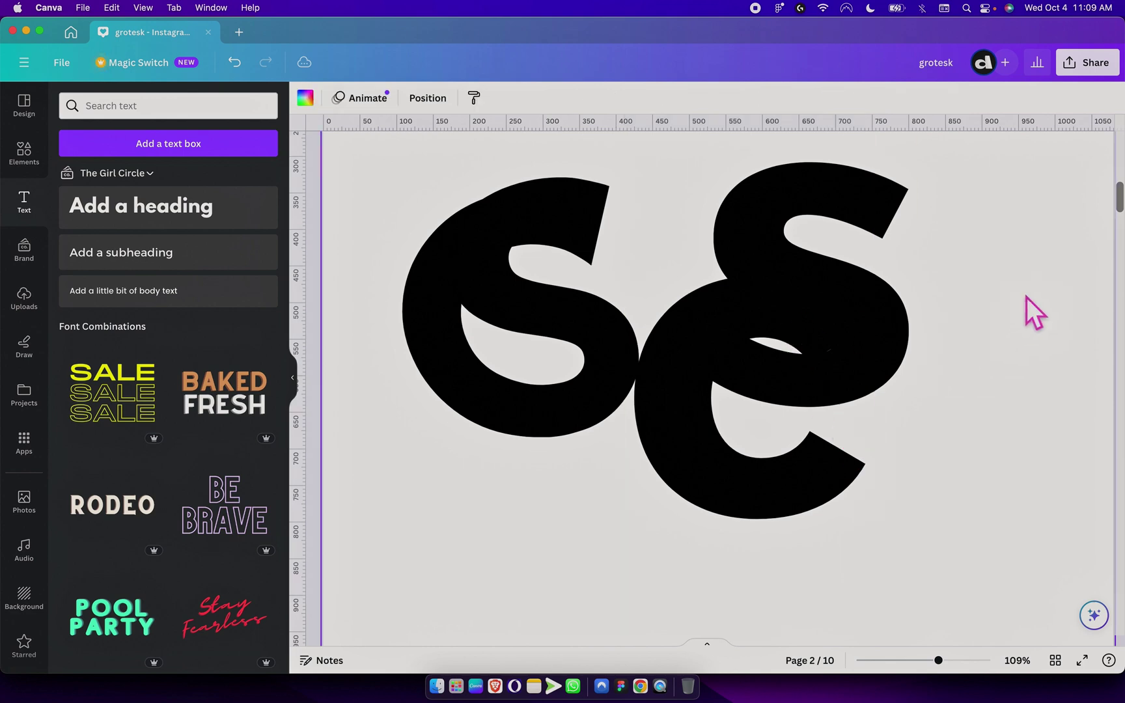
drag(1026, 297, 684, 459)
click(983, 353)
drag(1011, 269, 736, 523)
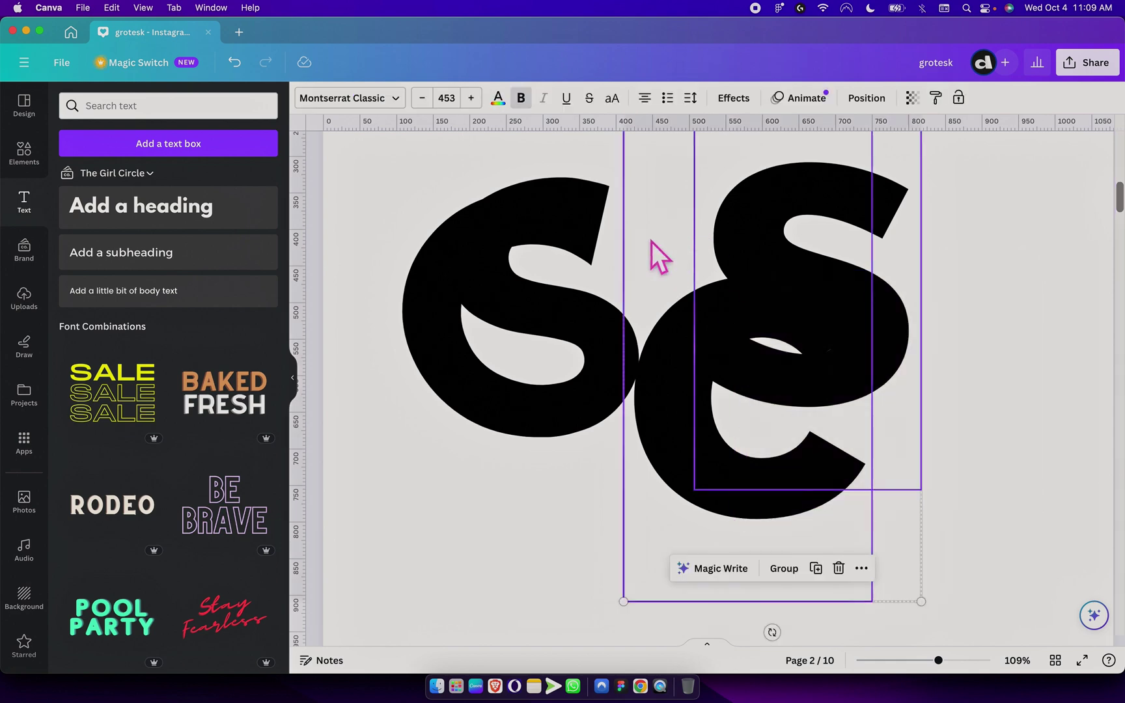
click(612, 101)
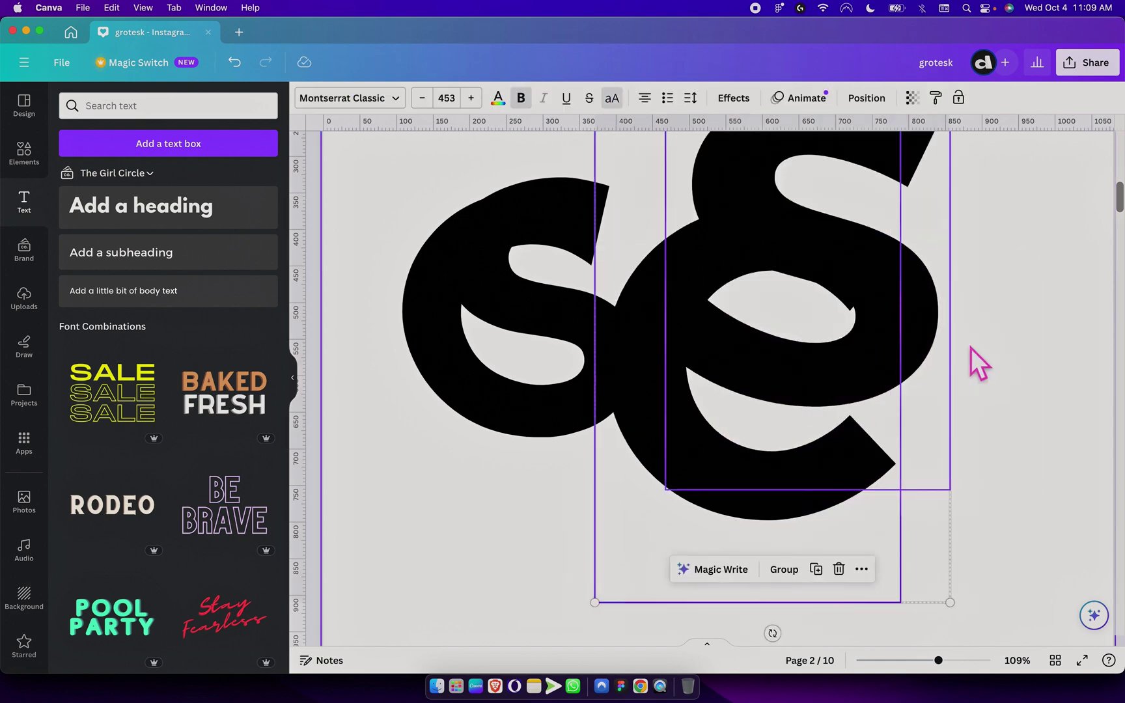
key(super+z)
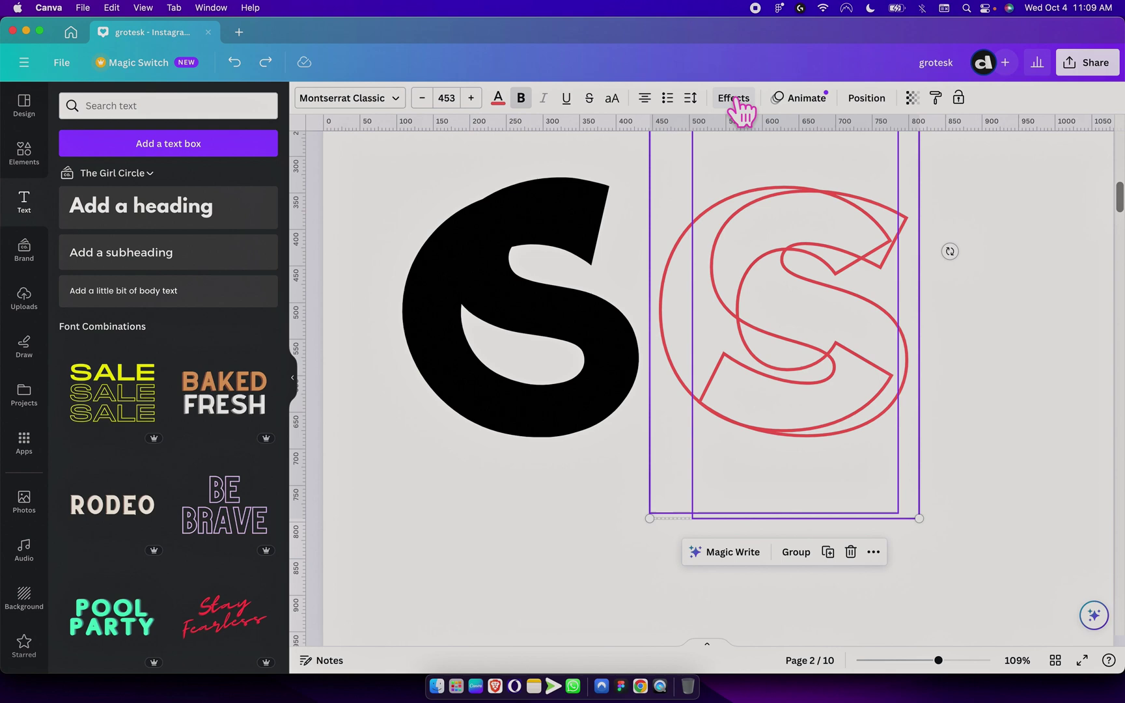
Make the remaining red s solid black with no effect and switch it to uppercase S.
click(734, 97)
click(121, 195)
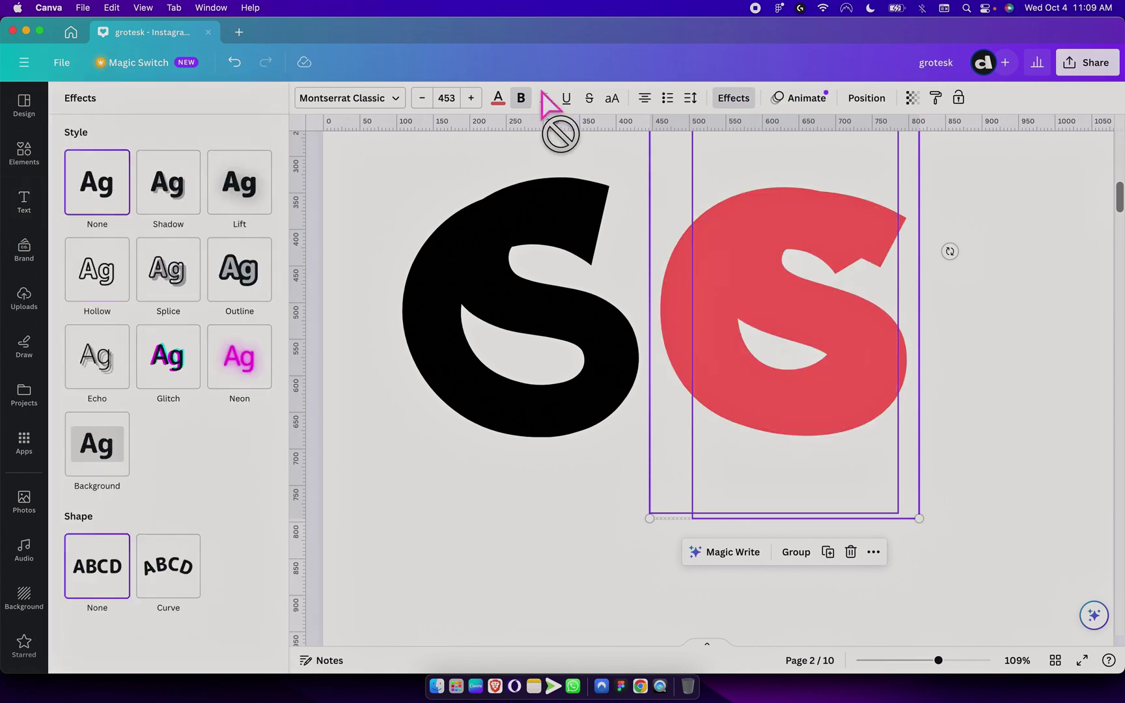
click(498, 98)
click(114, 180)
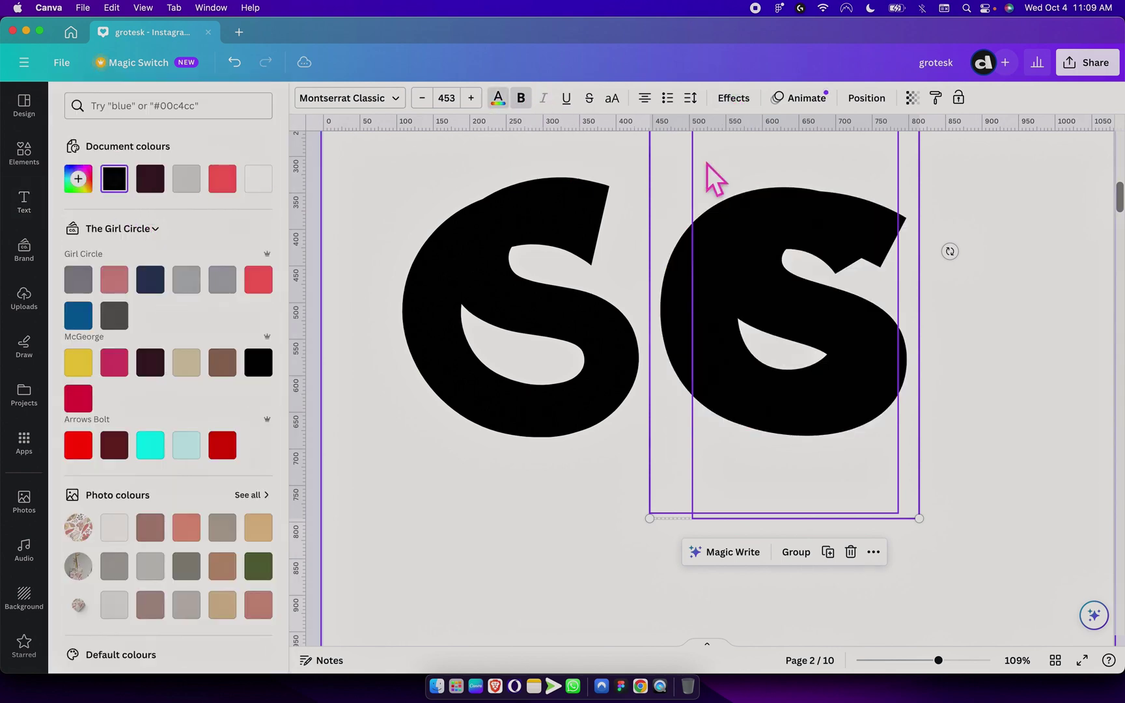
click(613, 101)
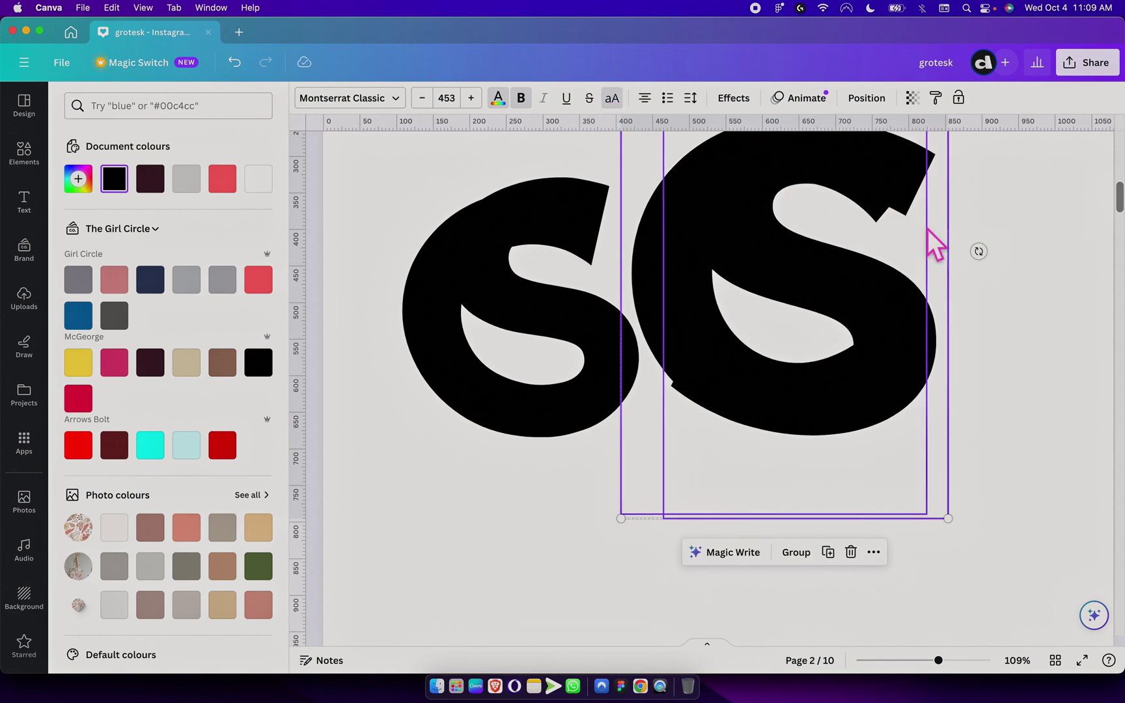
scroll(955, 285, down, 5)
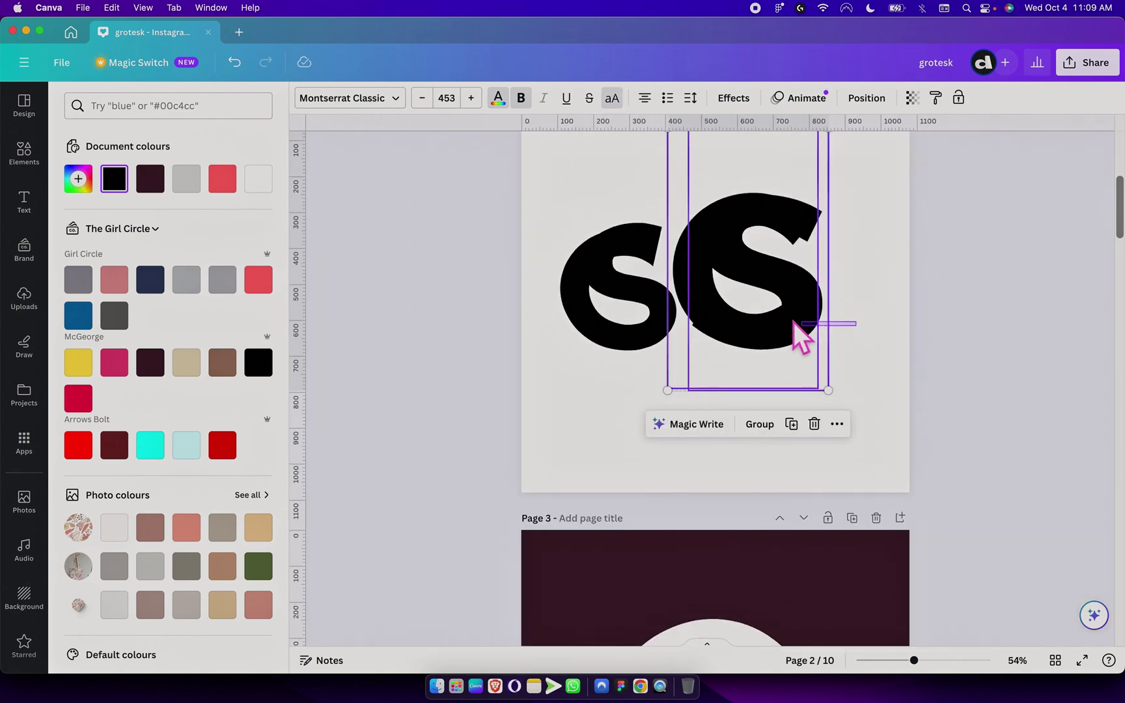
Shrink the right S to size 381 and nudge it into place.
drag(787, 319, 808, 346)
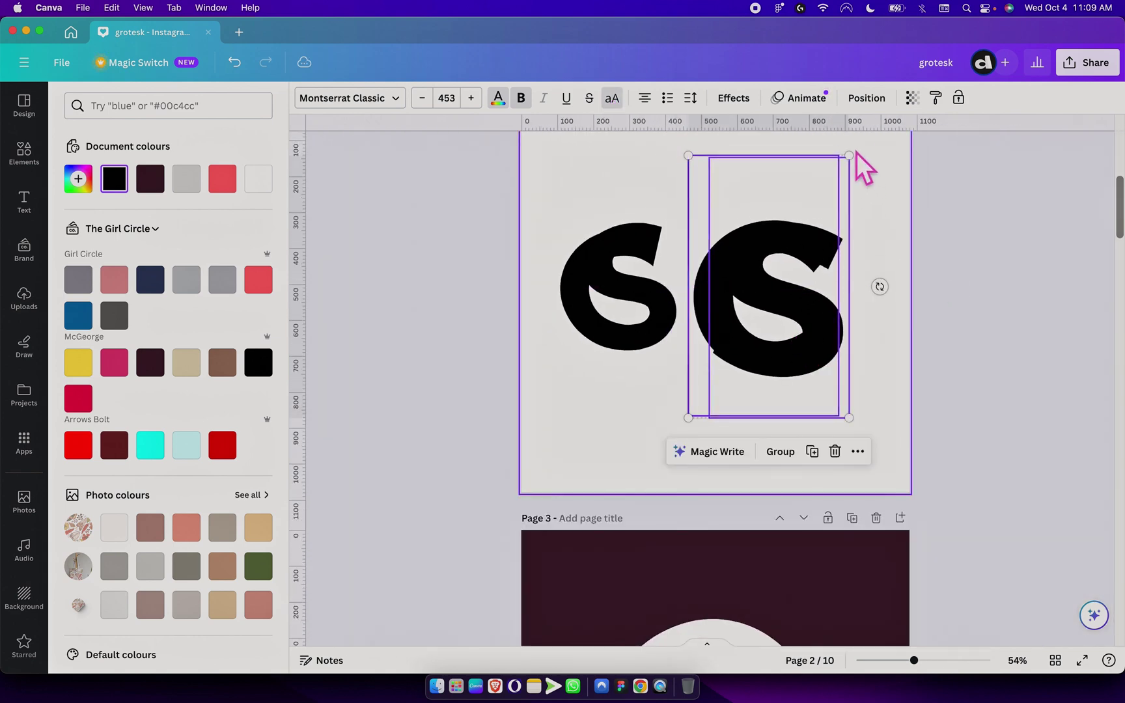
drag(845, 155, 824, 197)
drag(790, 360, 789, 328)
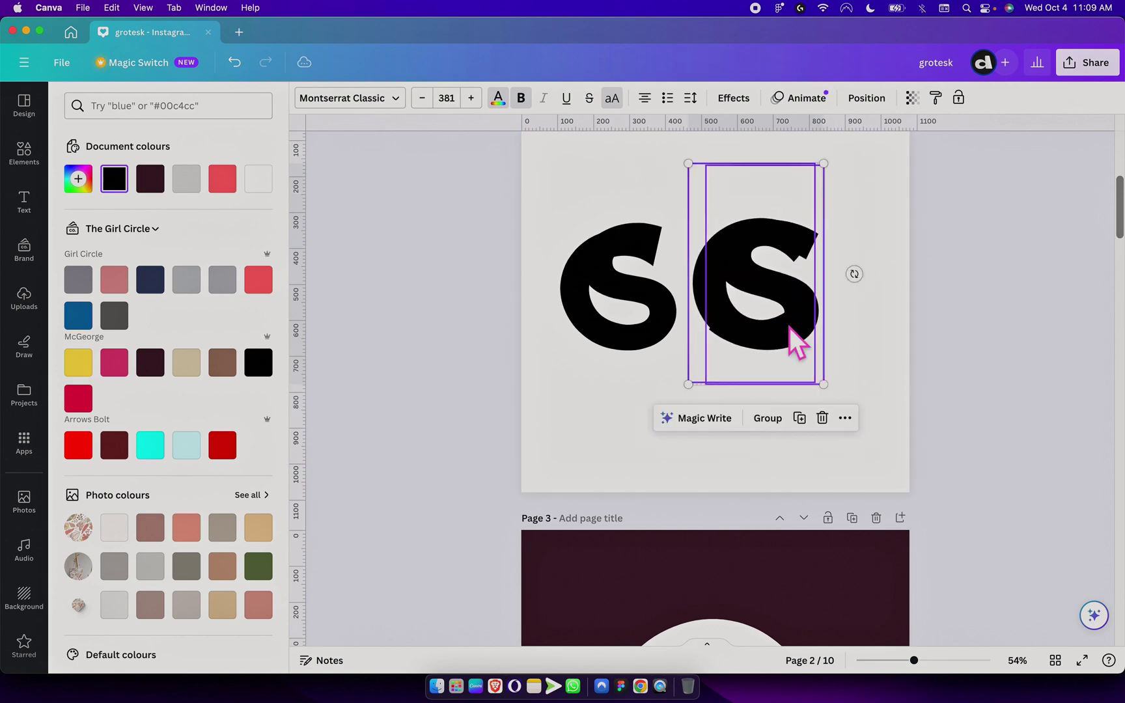
scroll(789, 328, up, 2)
scroll(789, 327, up, 3)
click(1002, 381)
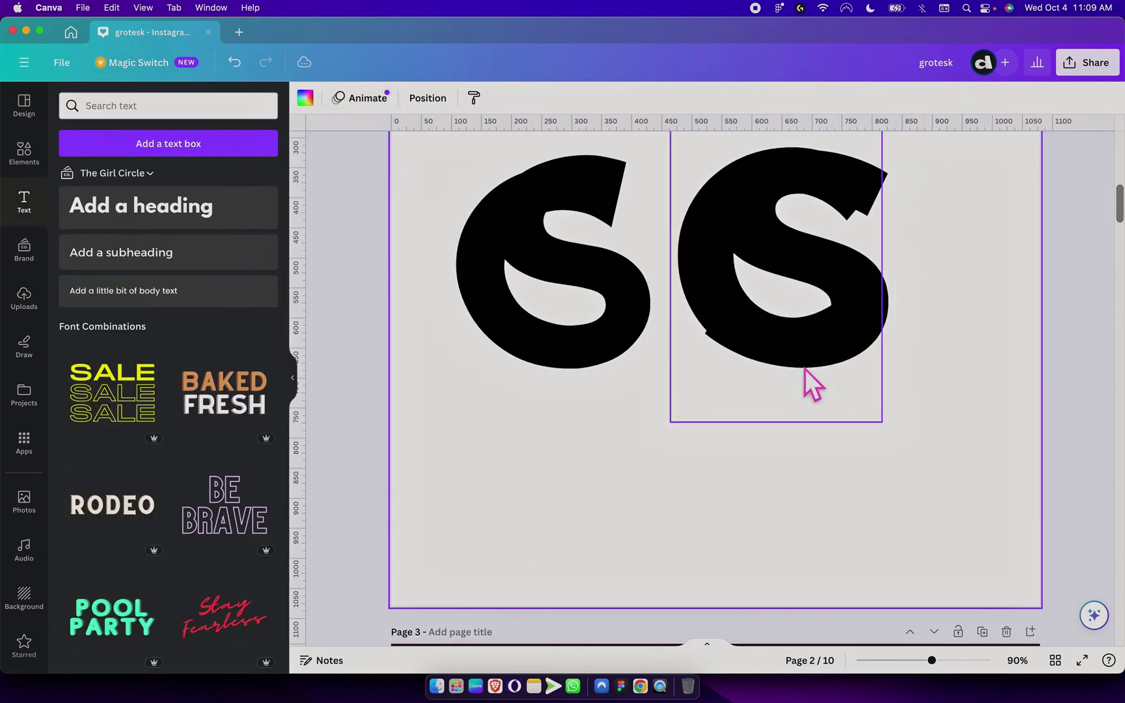
Nudge the overlapping second S text box slightly up beside the left S.
click(713, 368)
key(Escape)
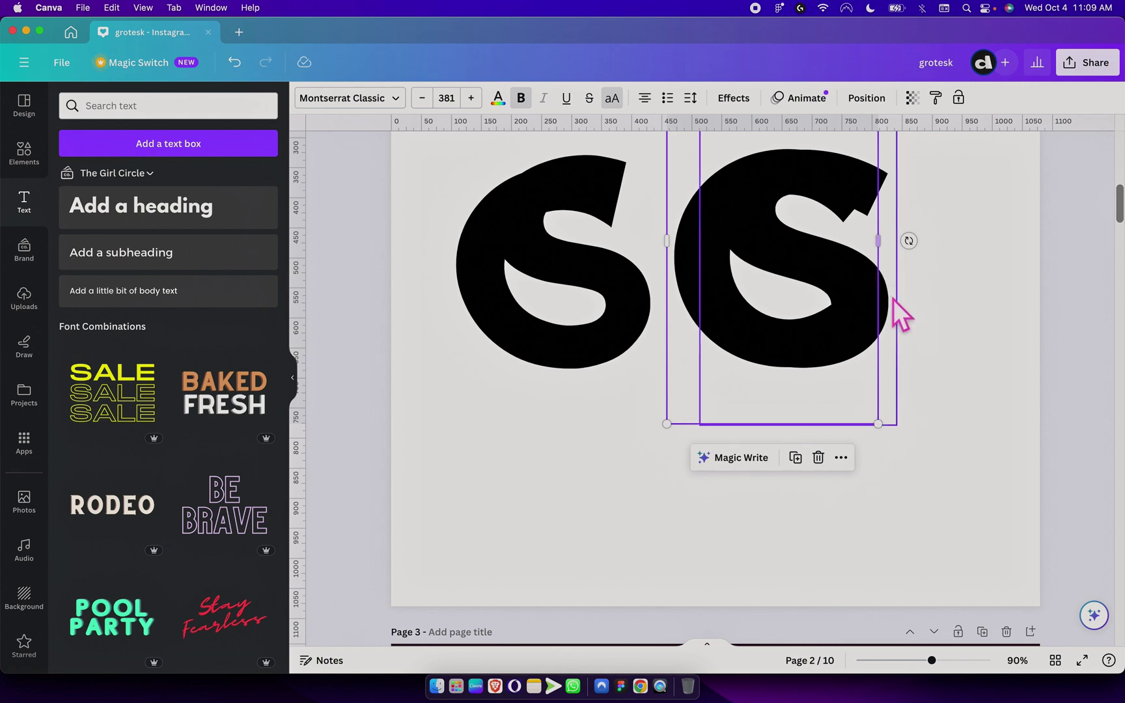
click(893, 300)
drag(893, 299, 889, 288)
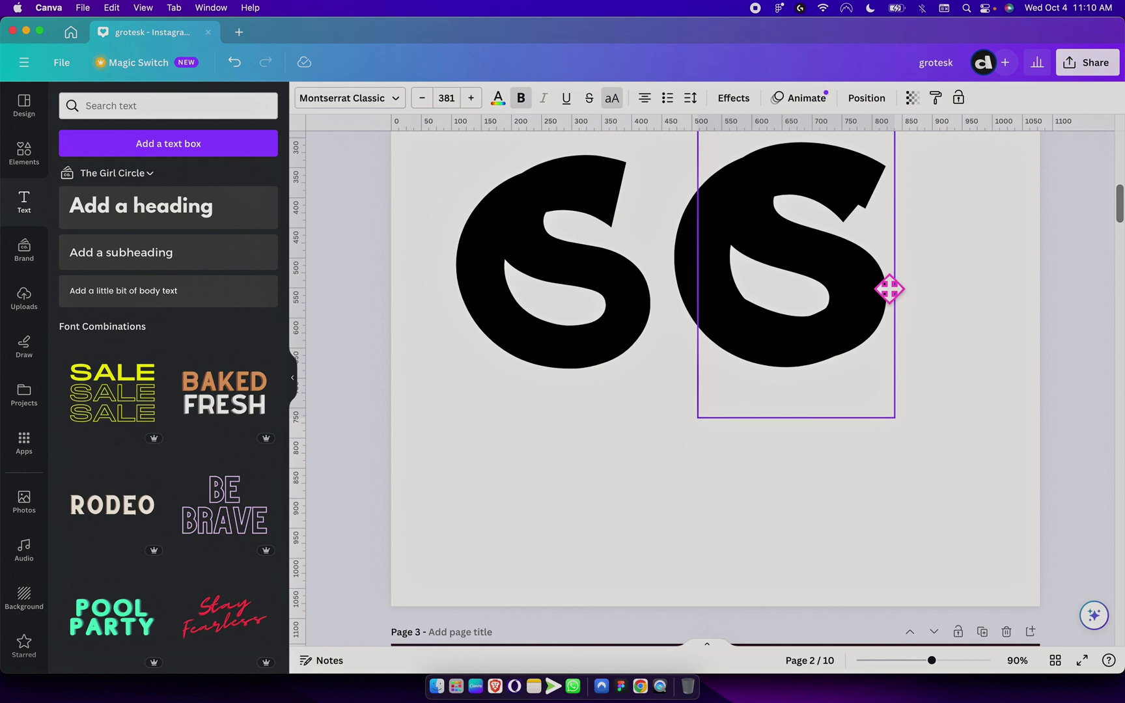
drag(890, 288, 891, 290)
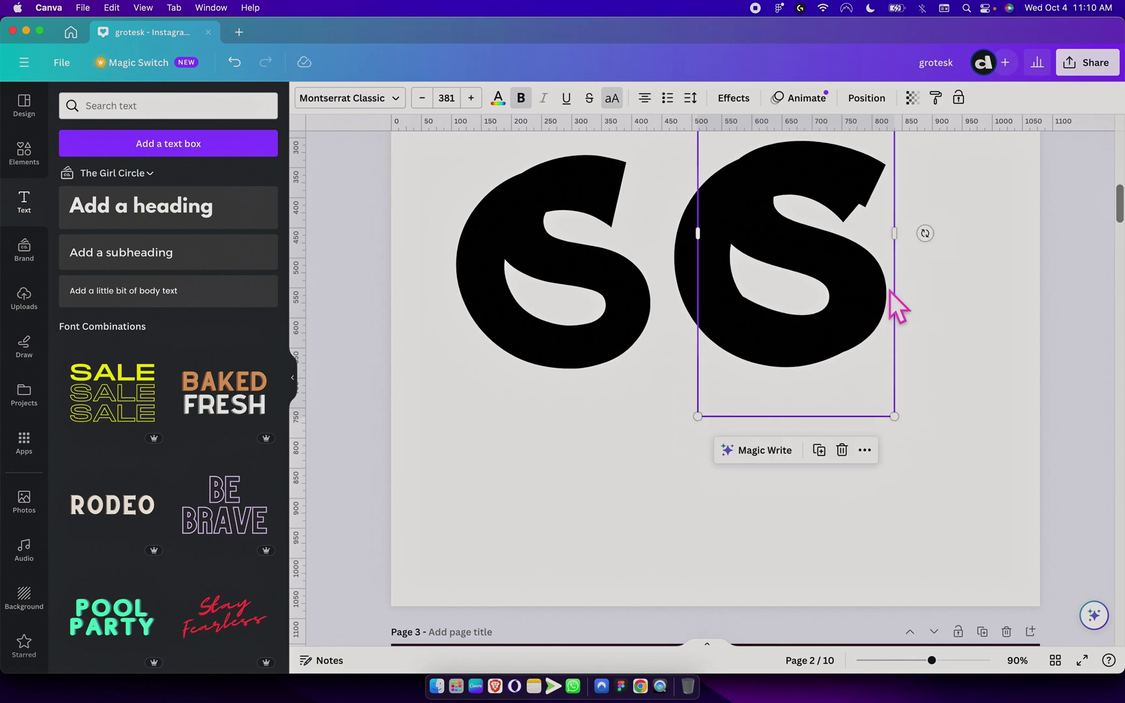
click(961, 349)
scroll(961, 349, down, 5)
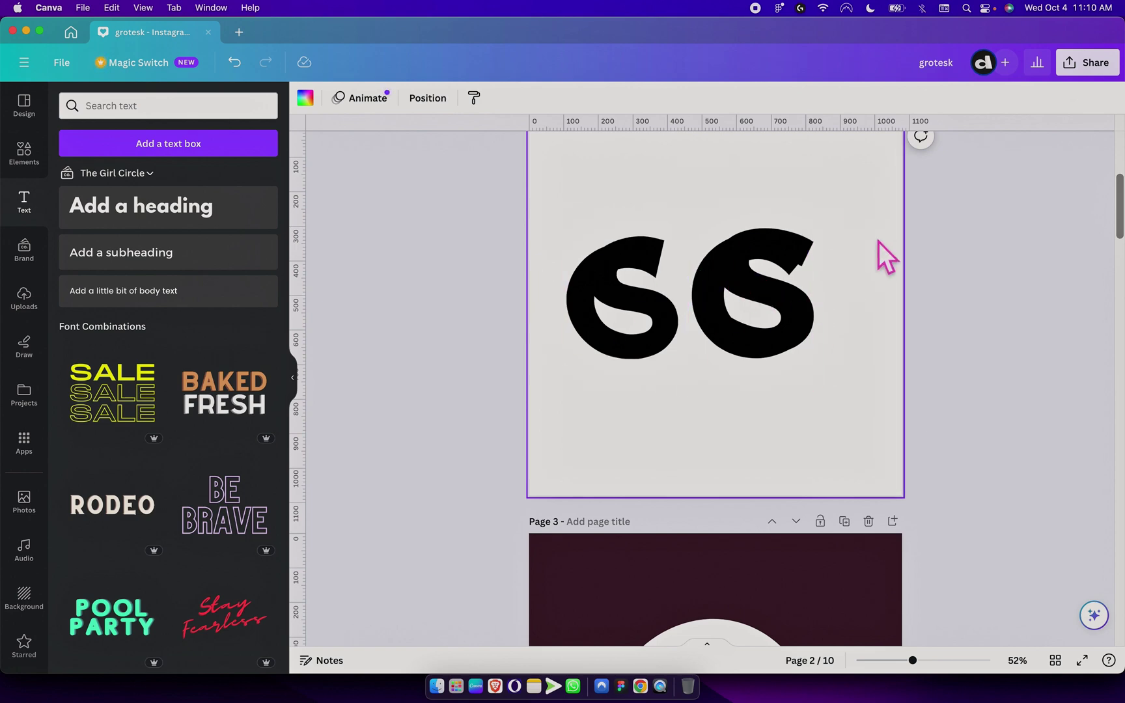
Delete the left S image from Page 2.
drag(878, 240, 744, 302)
click(598, 289)
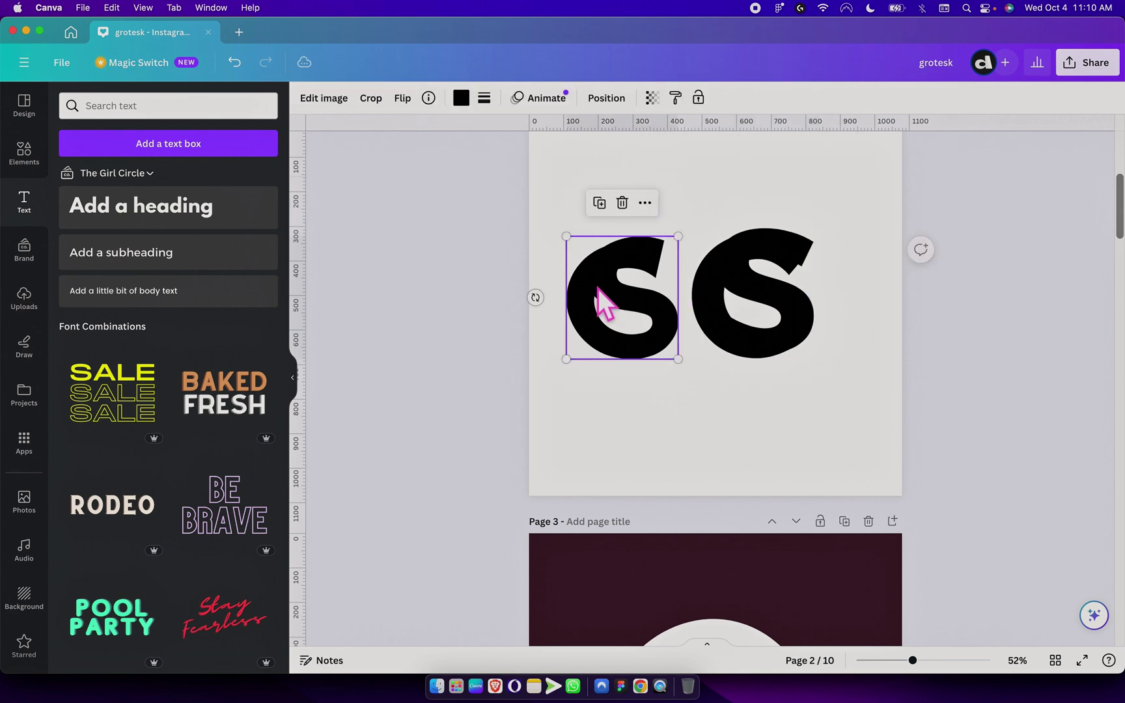
key(Delete)
Group the remaining S text elements, centre them, and enlarge them to size 911.
click(794, 324)
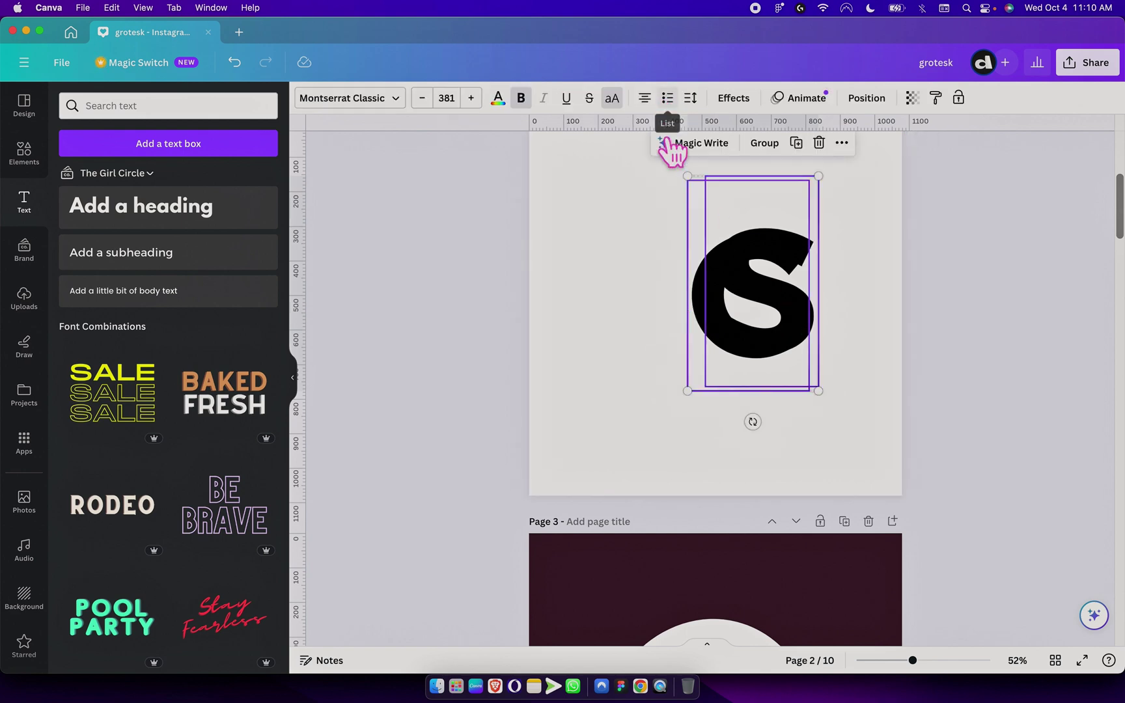
click(769, 159)
drag(758, 301, 743, 329)
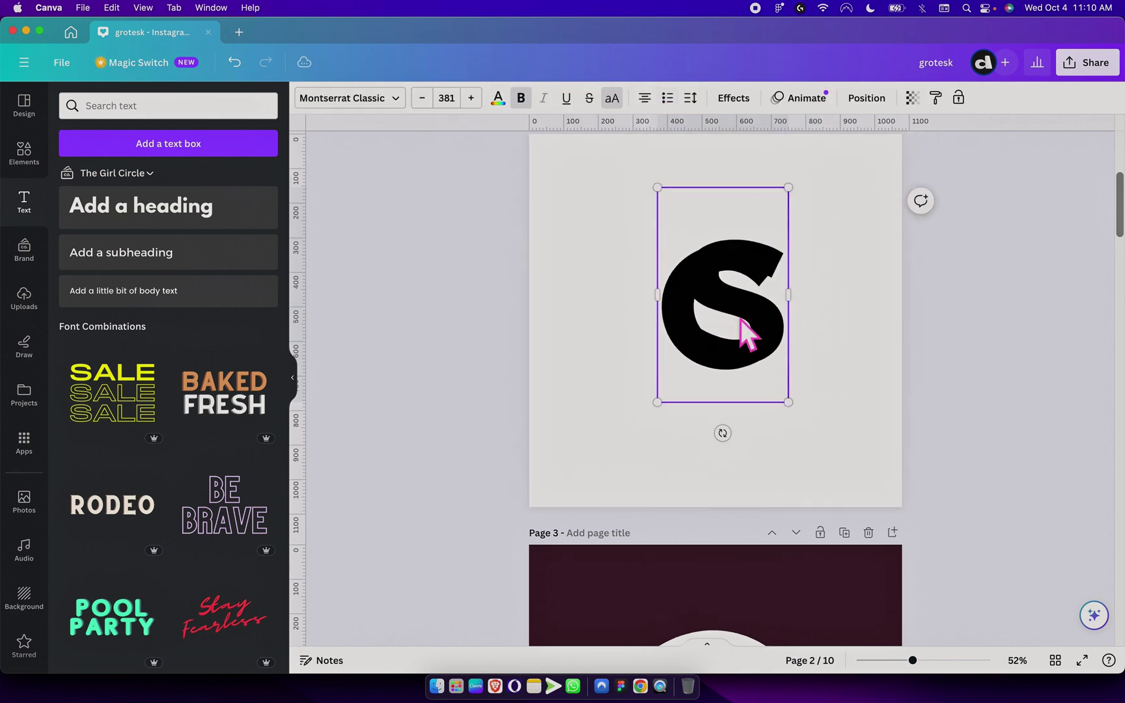
scroll(726, 381, up, 2)
drag(724, 378, 714, 404)
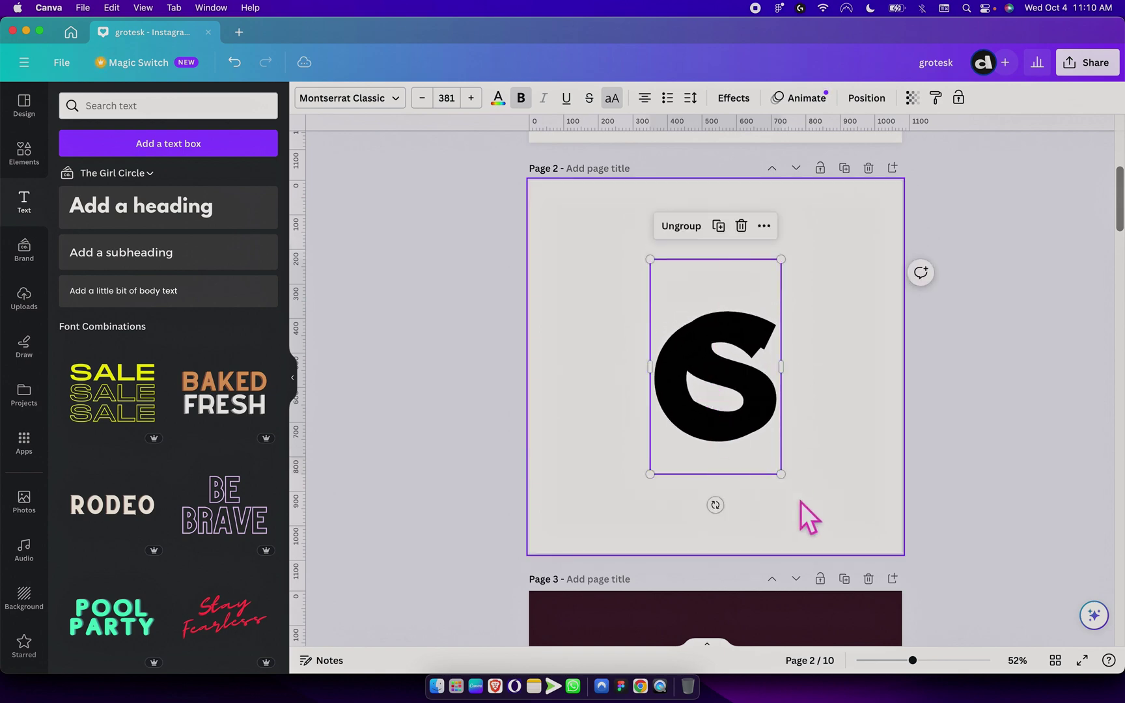
drag(782, 474, 874, 619)
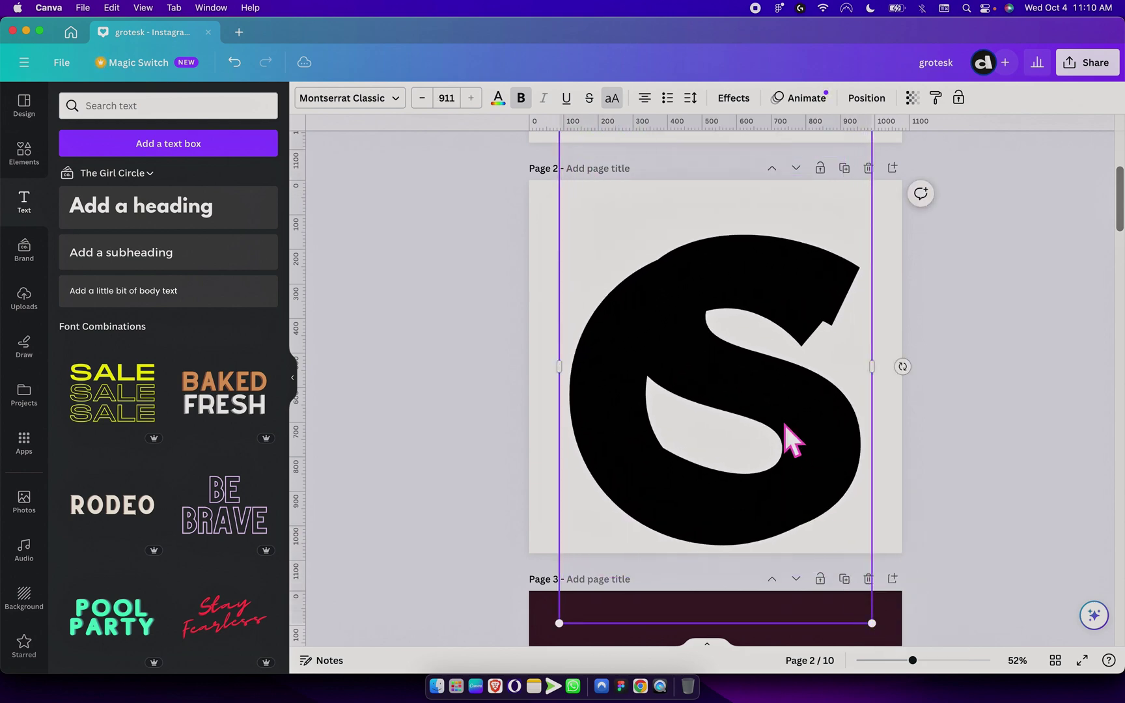
drag(786, 439, 786, 415)
click(1003, 423)
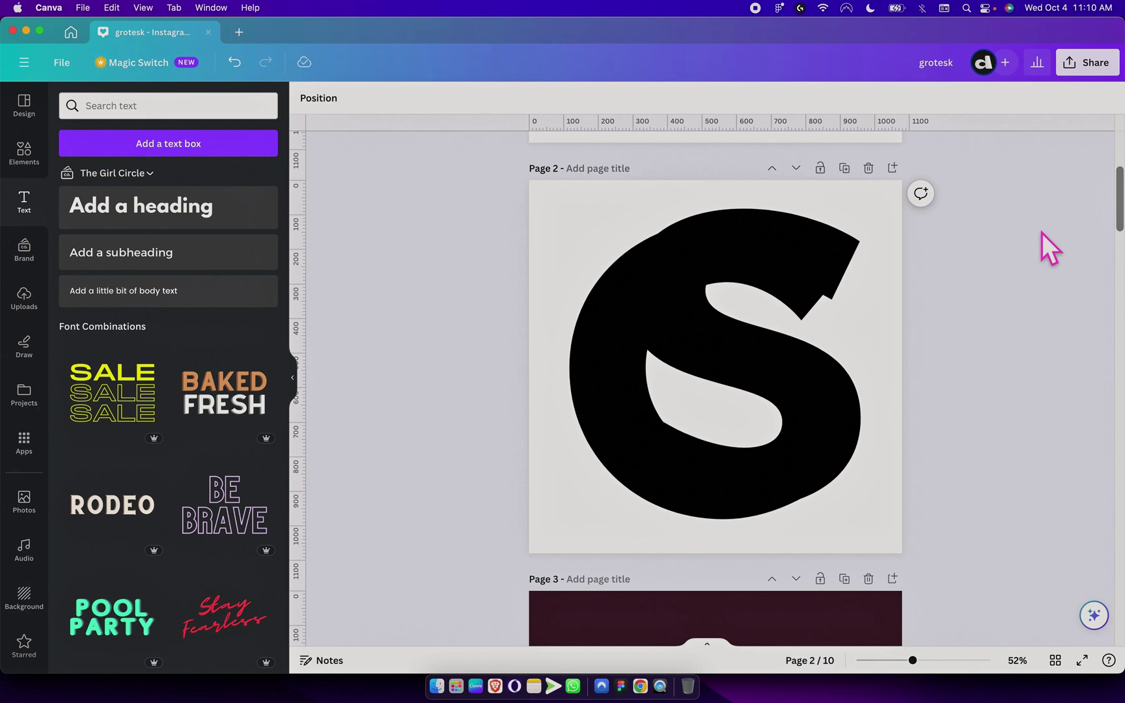
Set the Canva download to SVG format, exporting only page 2.
click(1082, 63)
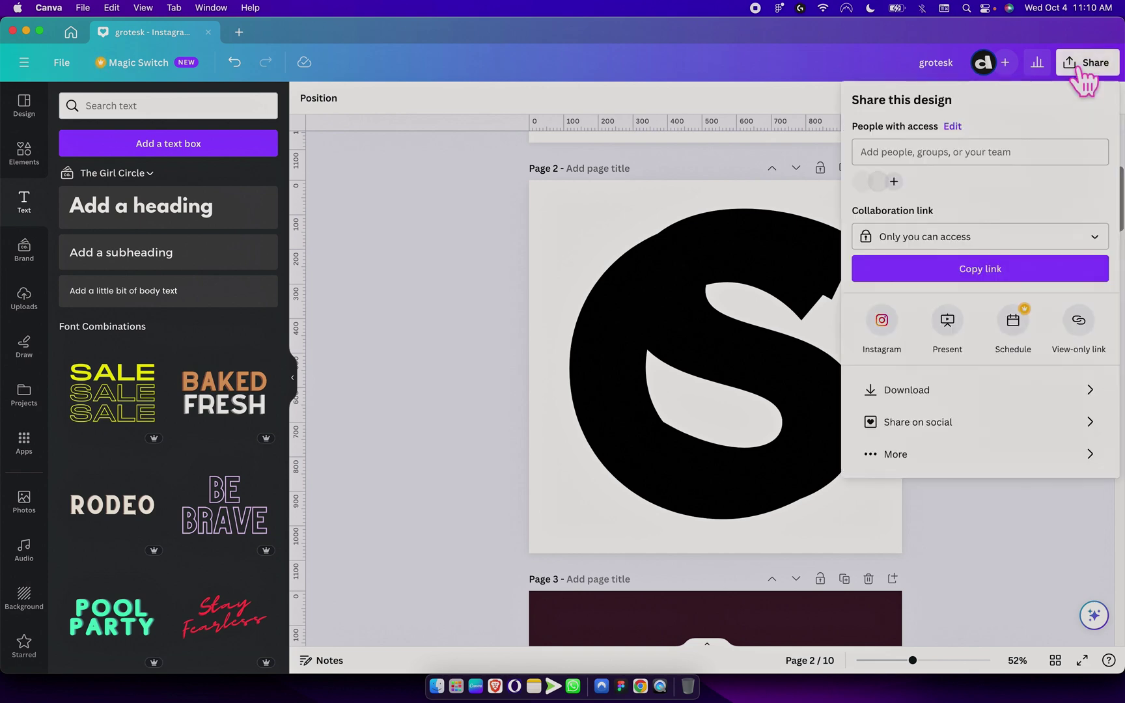
click(898, 391)
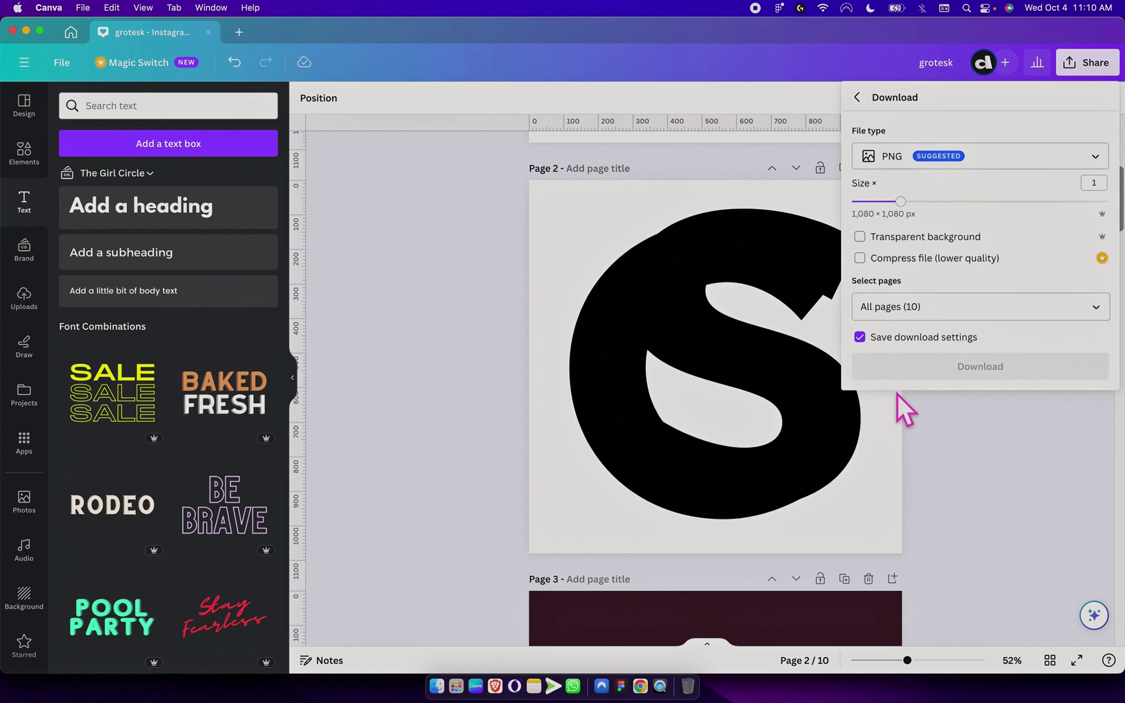
click(901, 154)
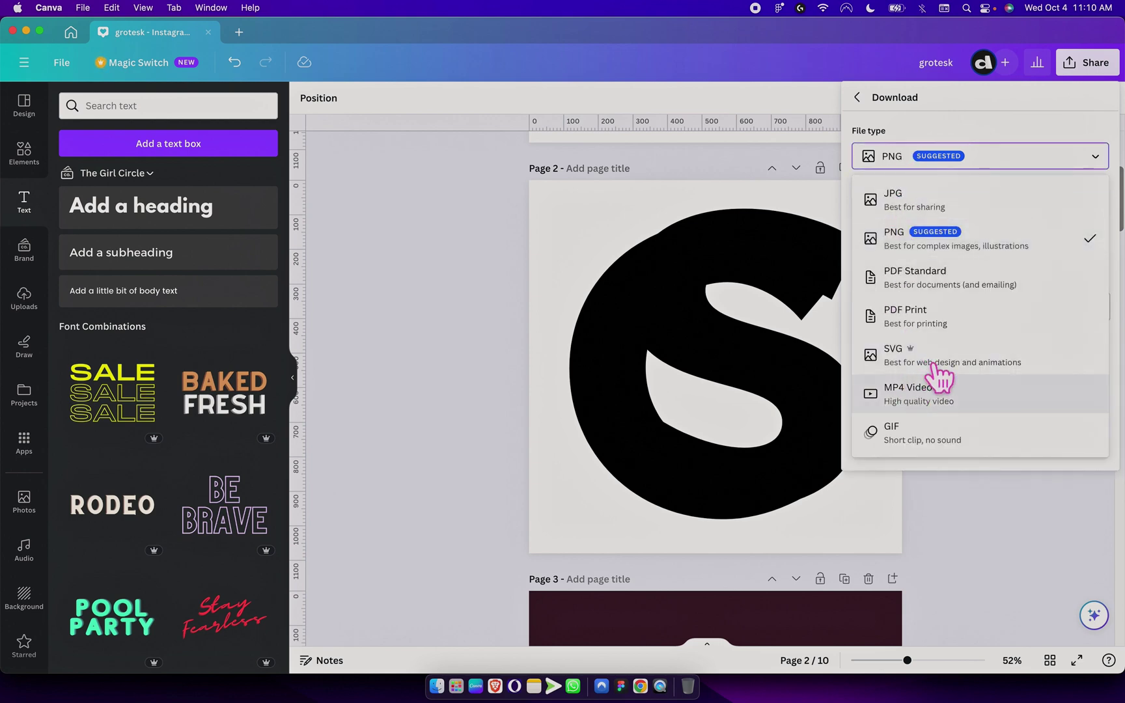
click(939, 362)
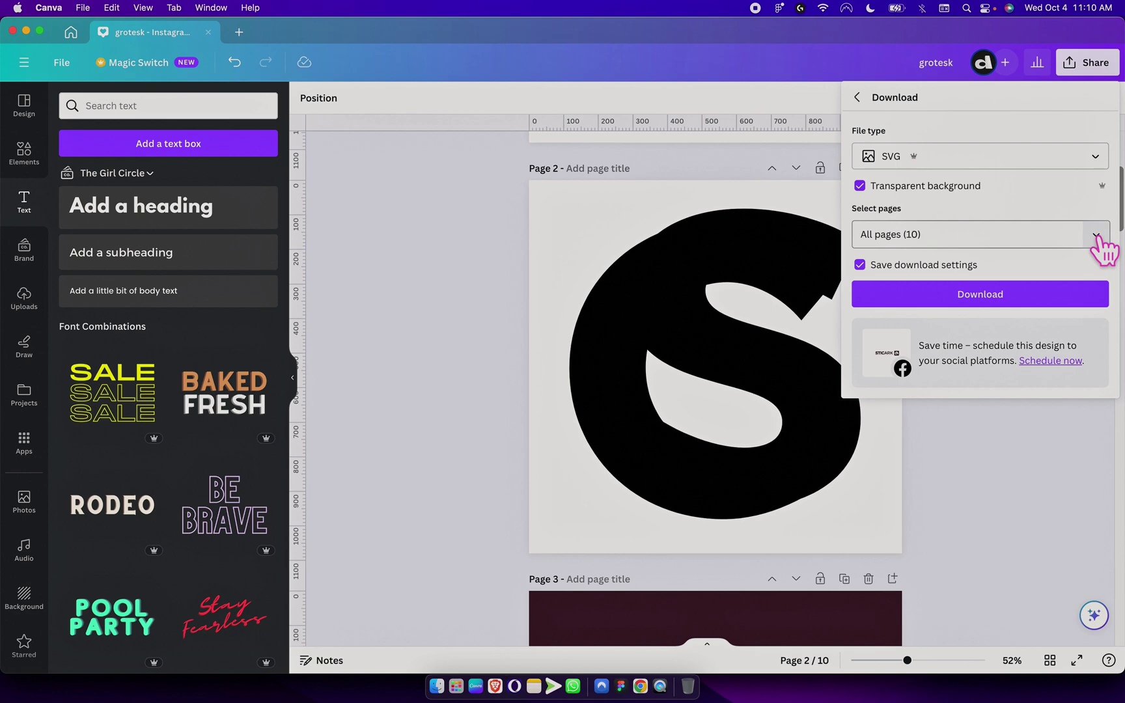
click(1099, 237)
click(924, 276)
click(938, 314)
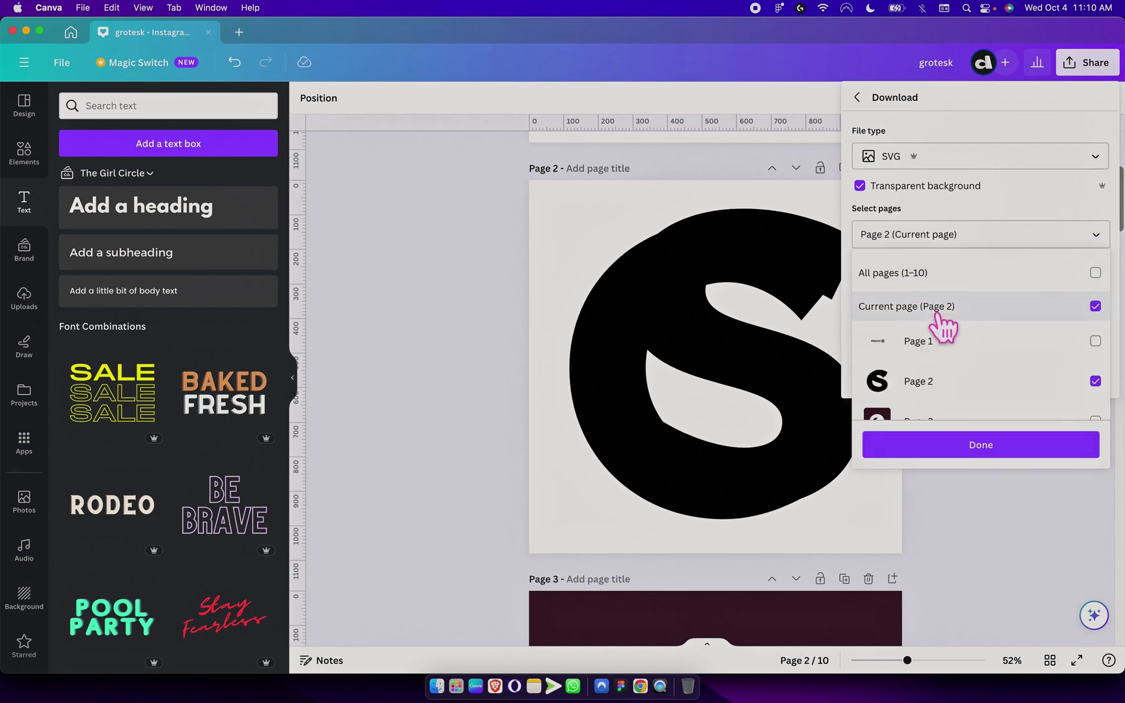
click(935, 444)
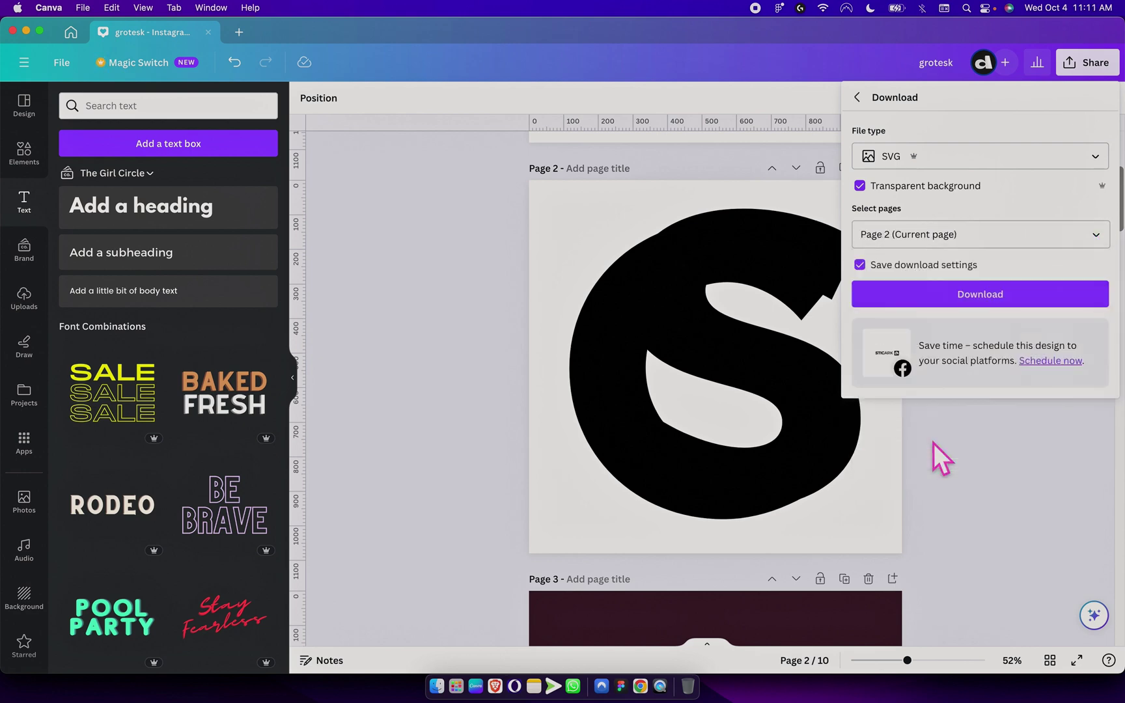
Download page 2 and save it as sample logo.svg in Downloads.
click(949, 297)
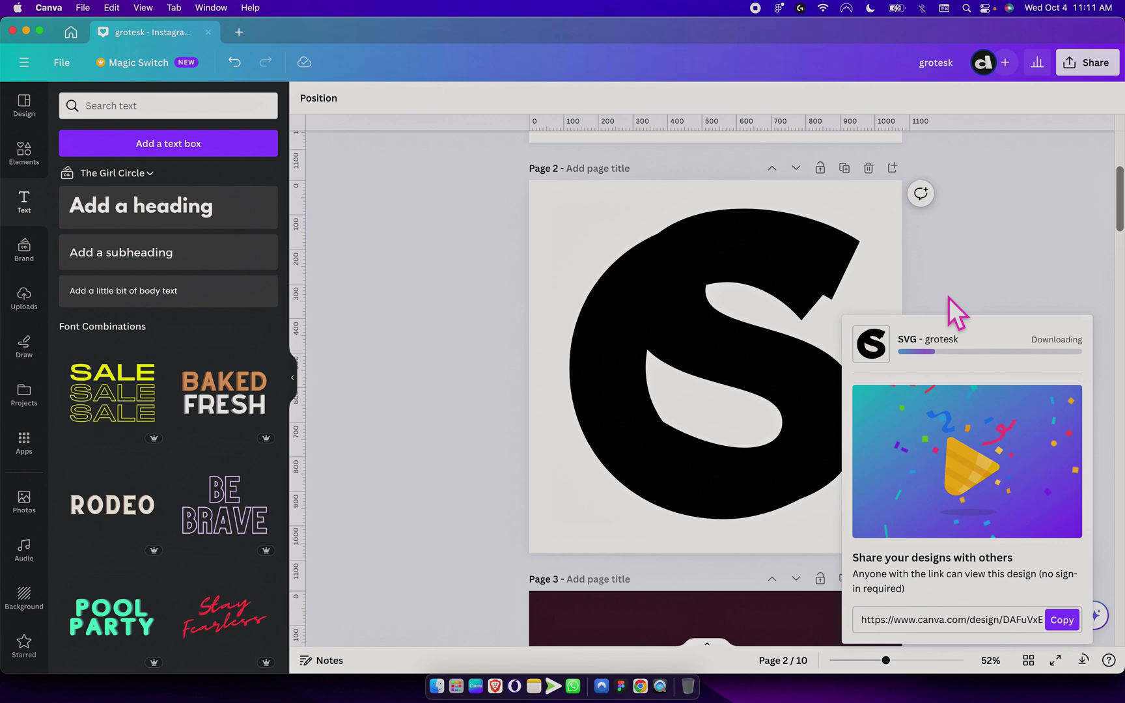
text(sample logo.svg)
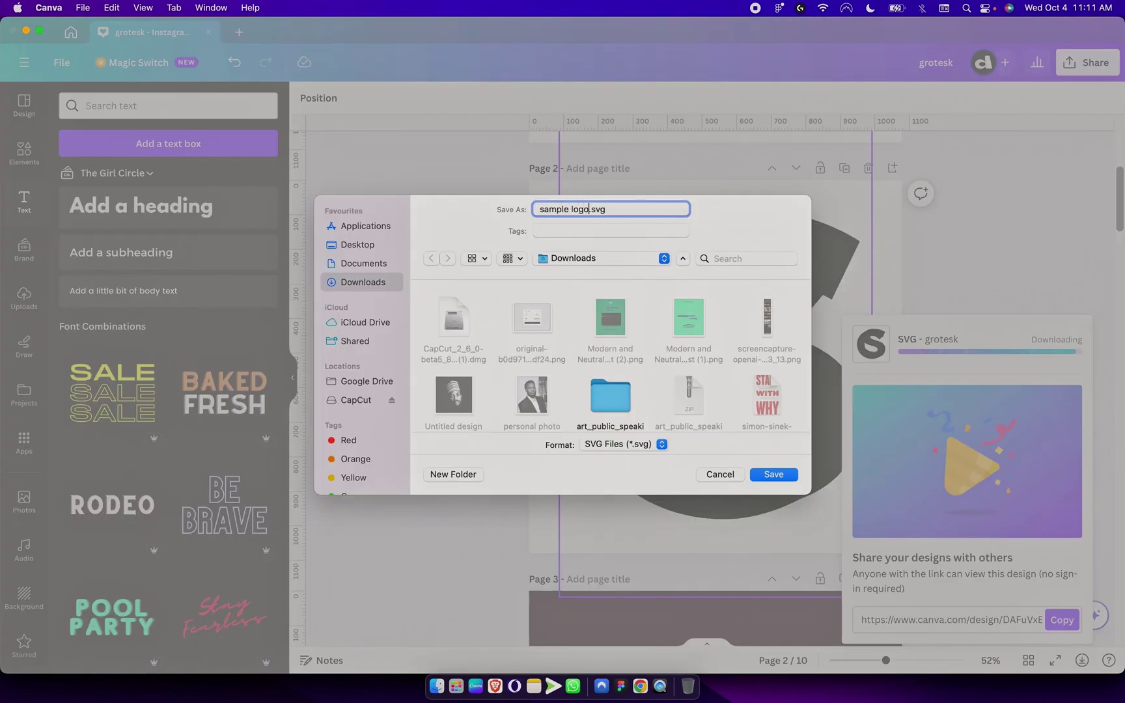
key(Return)
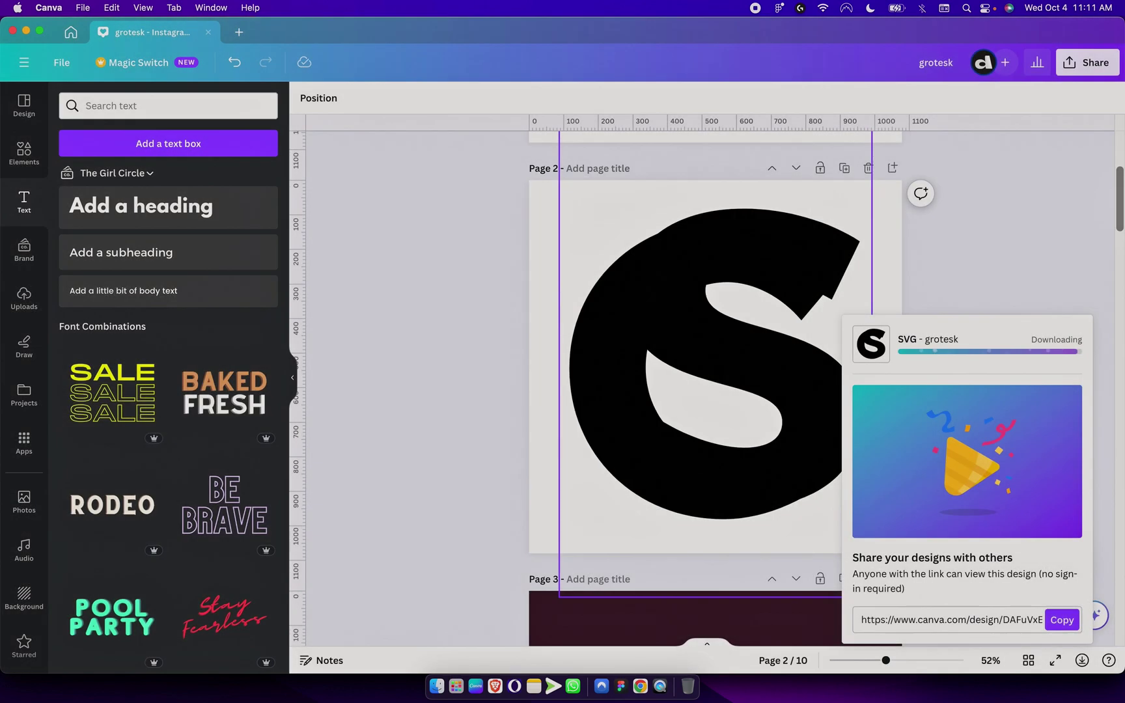
click(959, 261)
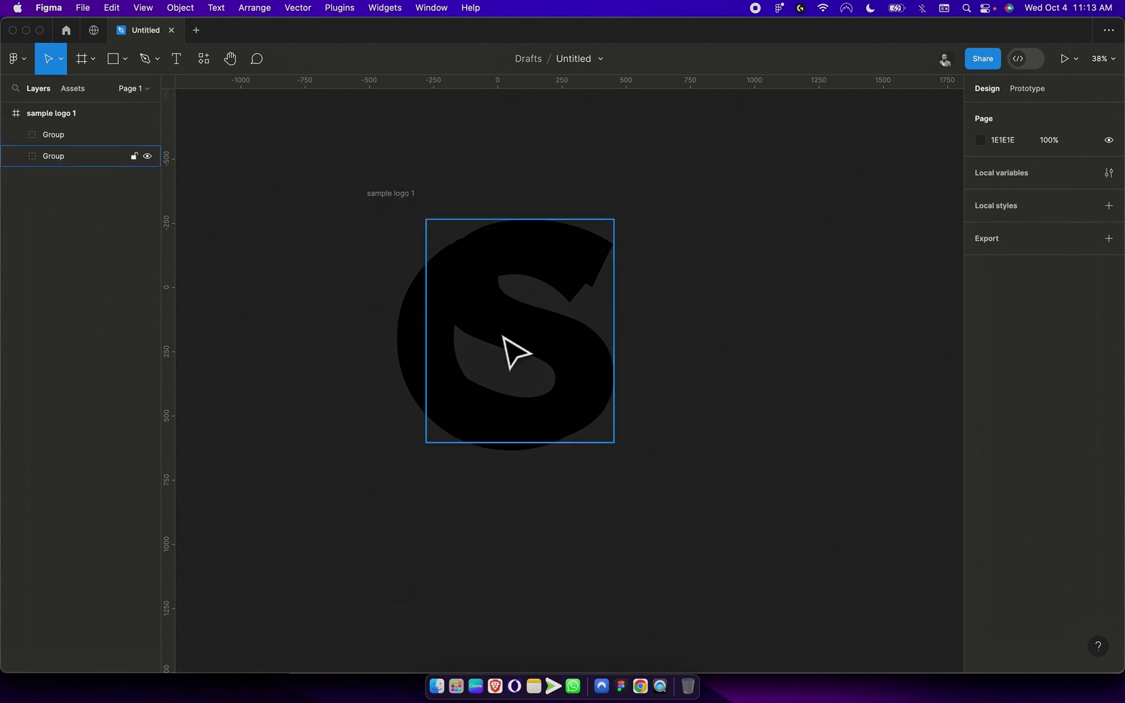
Move both S groups out of the sample logo 1 frame and delete the empty frame.
drag(503, 336, 721, 338)
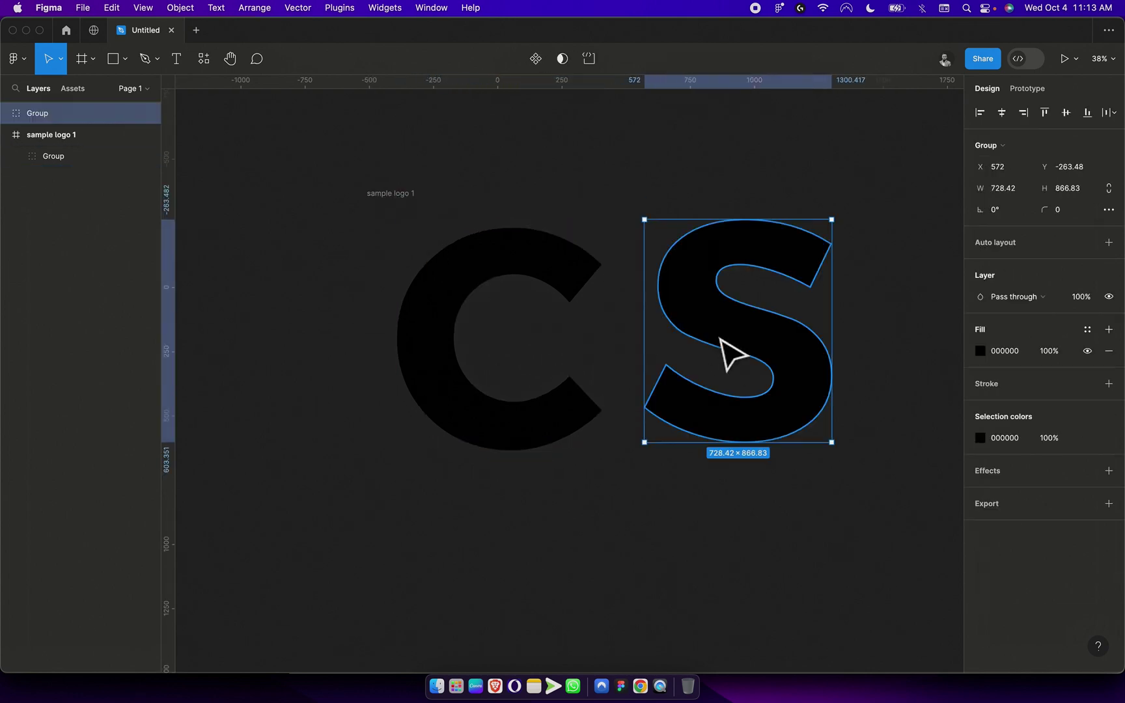
key(super+z)
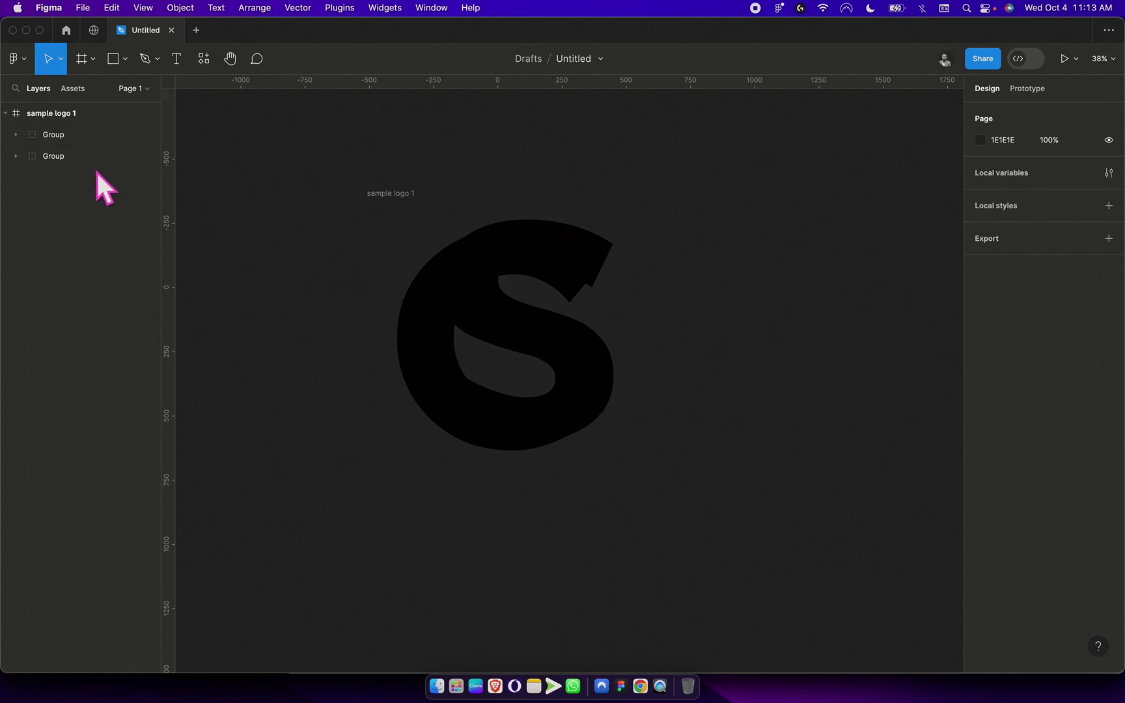
click(68, 159)
shift+click(72, 139)
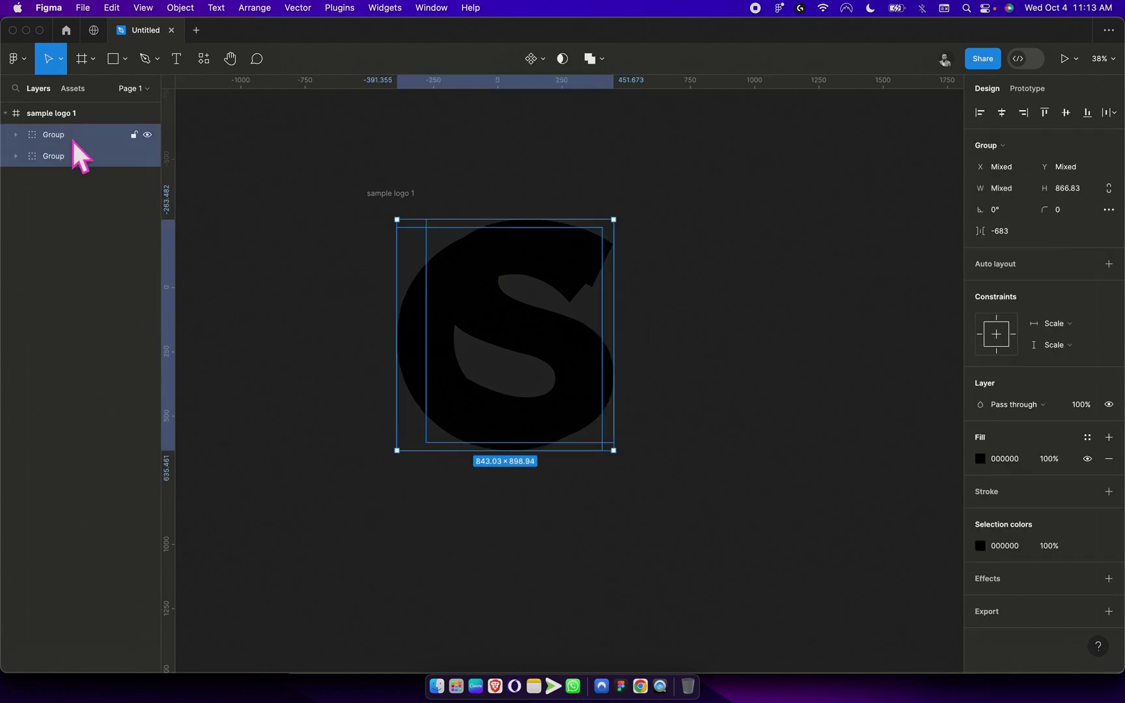
drag(68, 136, 55, 104)
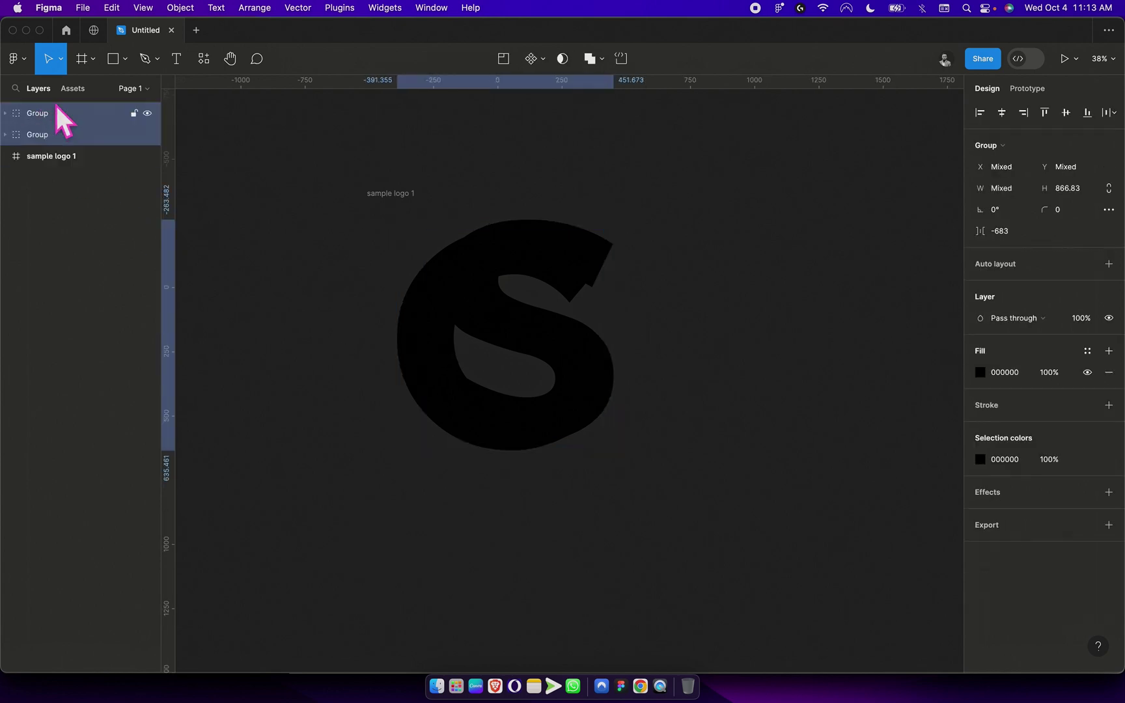
click(62, 156)
key(Delete)
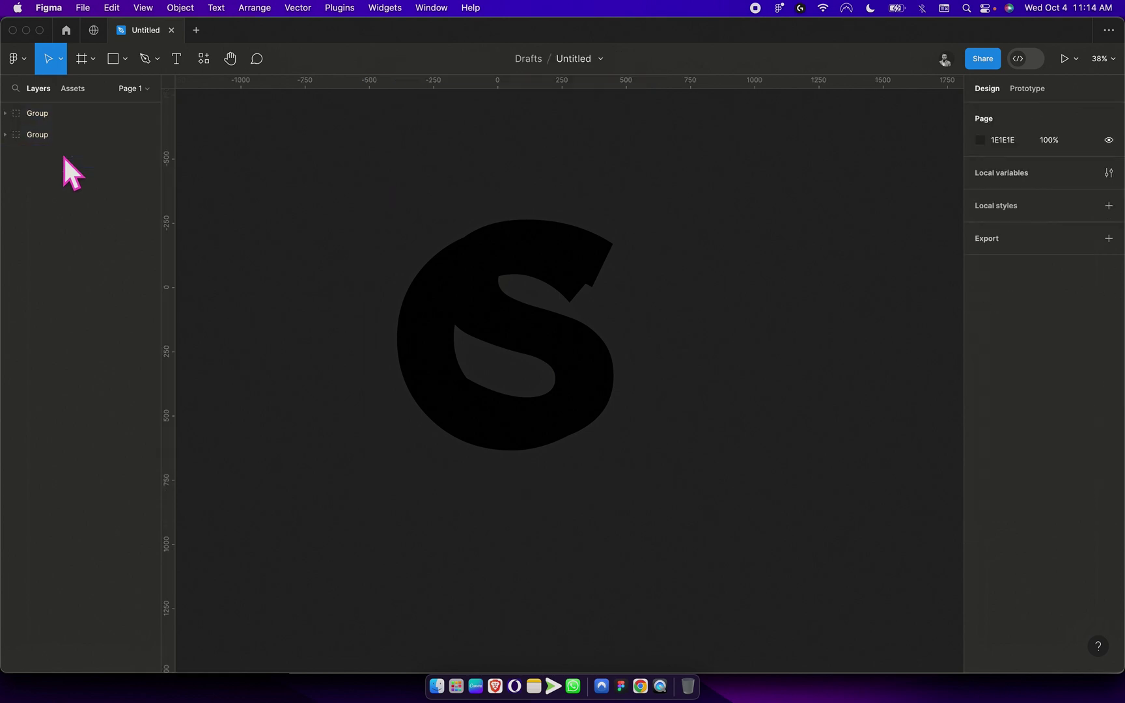
Select both groups and combine them into a single Union shape.
click(45, 134)
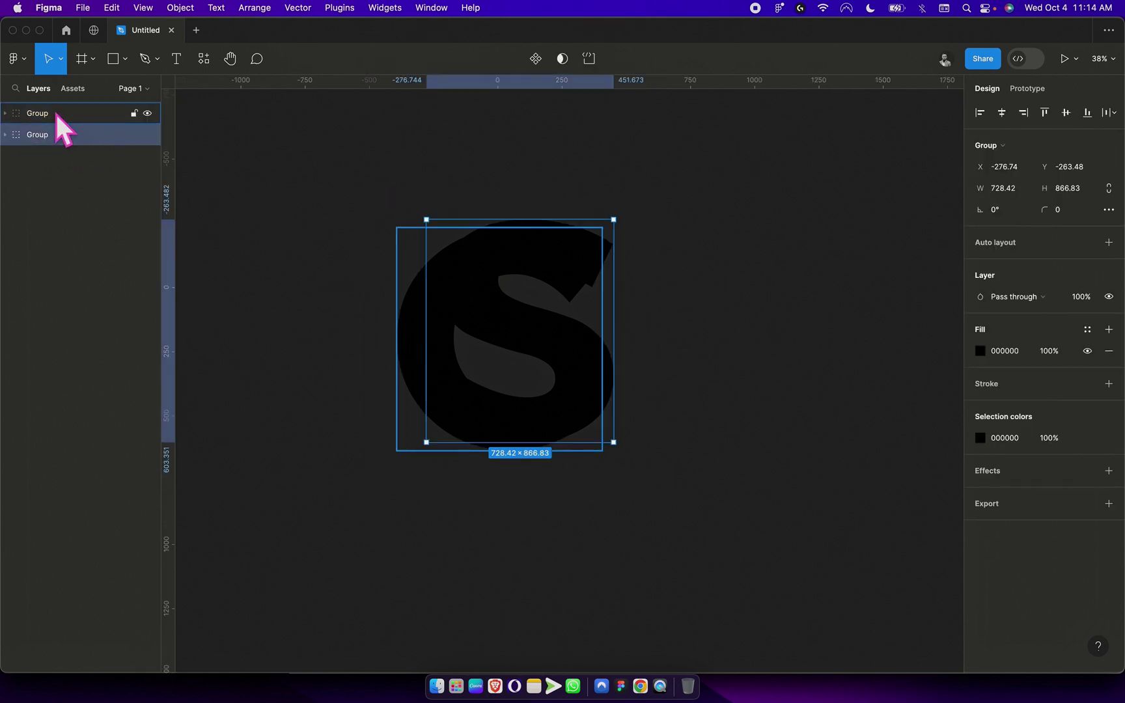
click(662, 280)
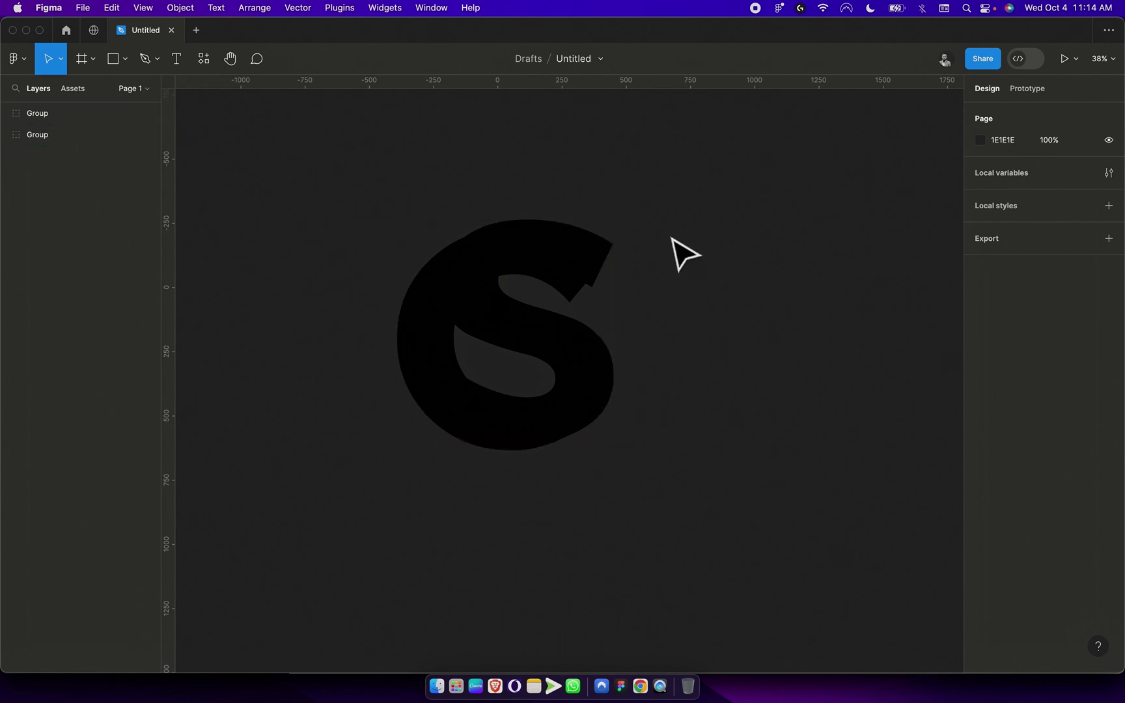
drag(670, 237, 279, 501)
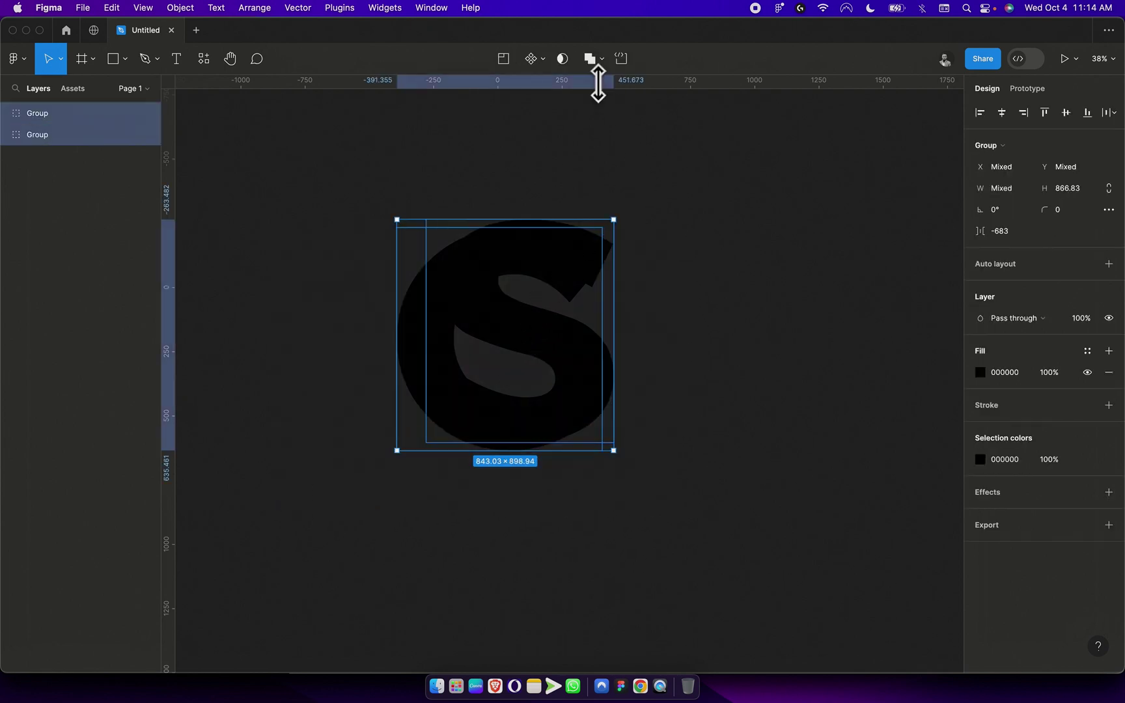
click(602, 58)
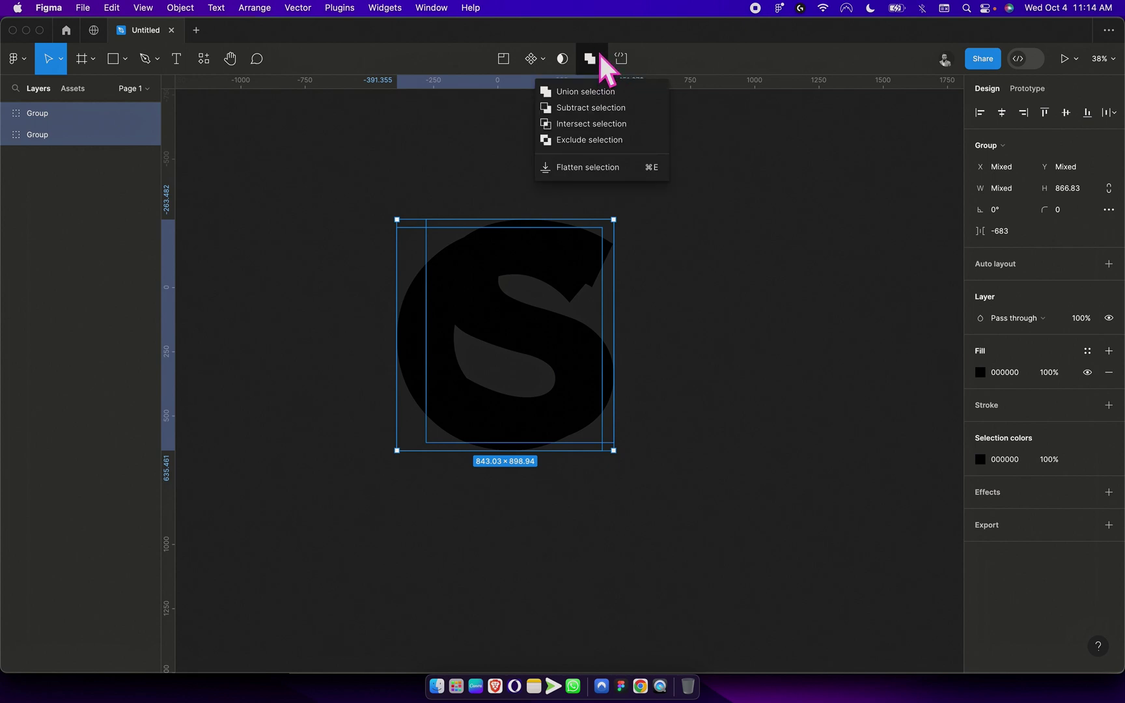
click(583, 96)
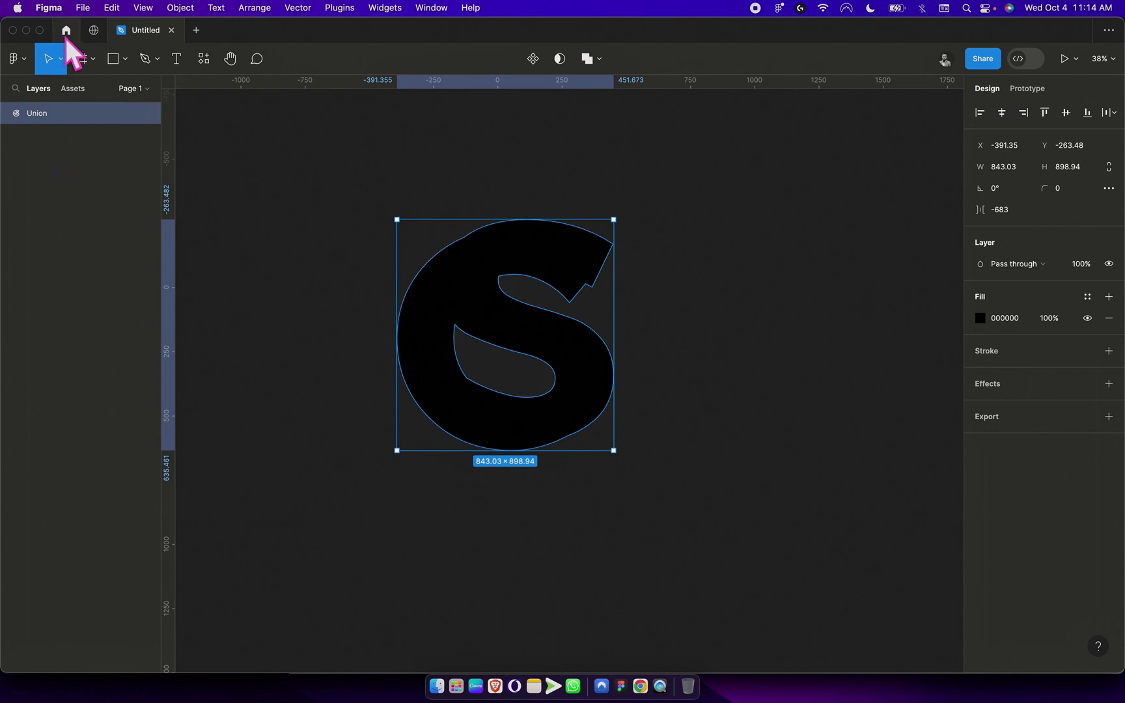
Draw a rectangle over the S's upper right, filled CDB9B9 at 16% opacity.
click(112, 58)
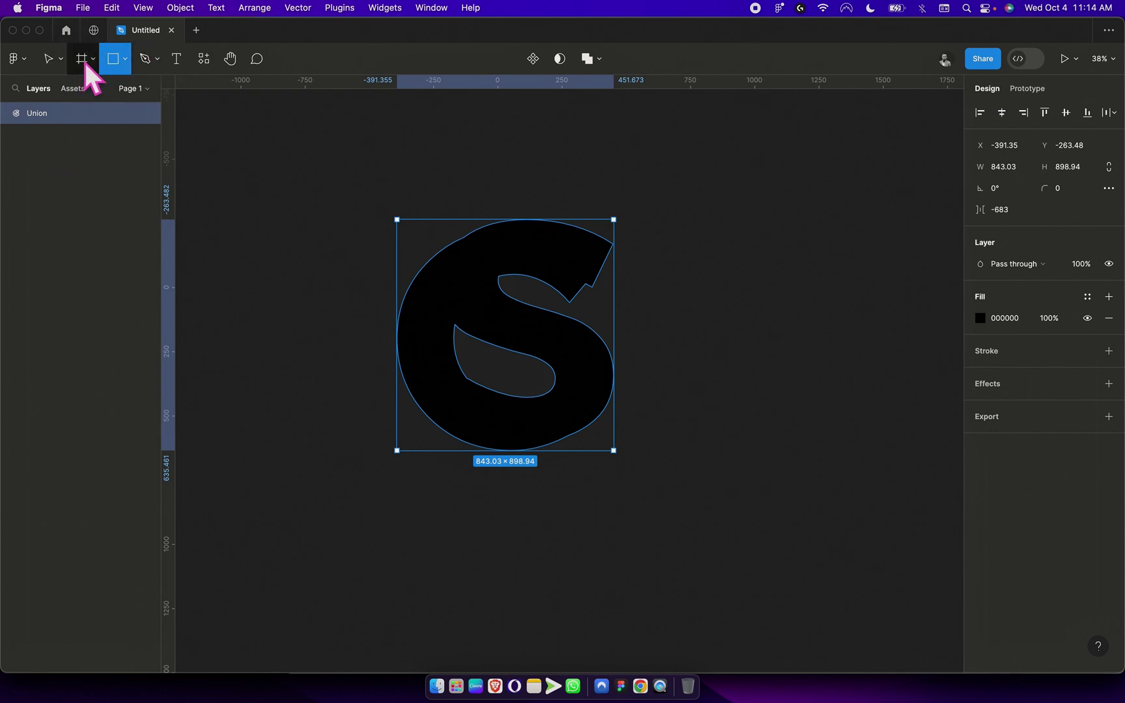
click(125, 59)
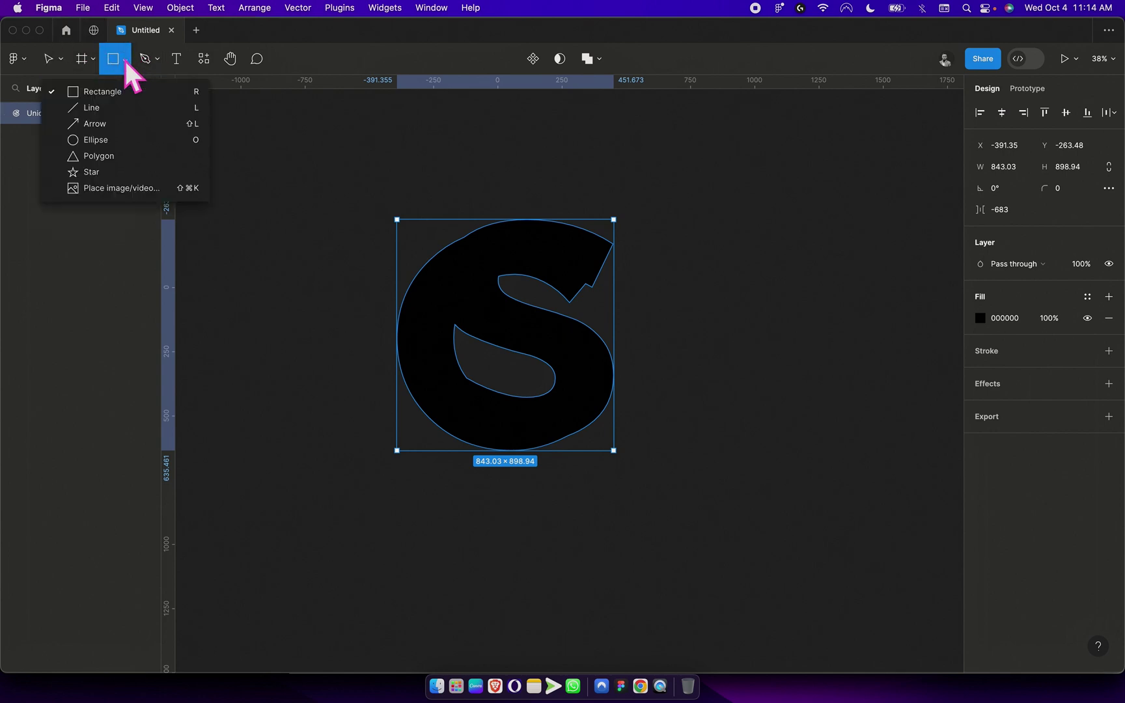
click(97, 92)
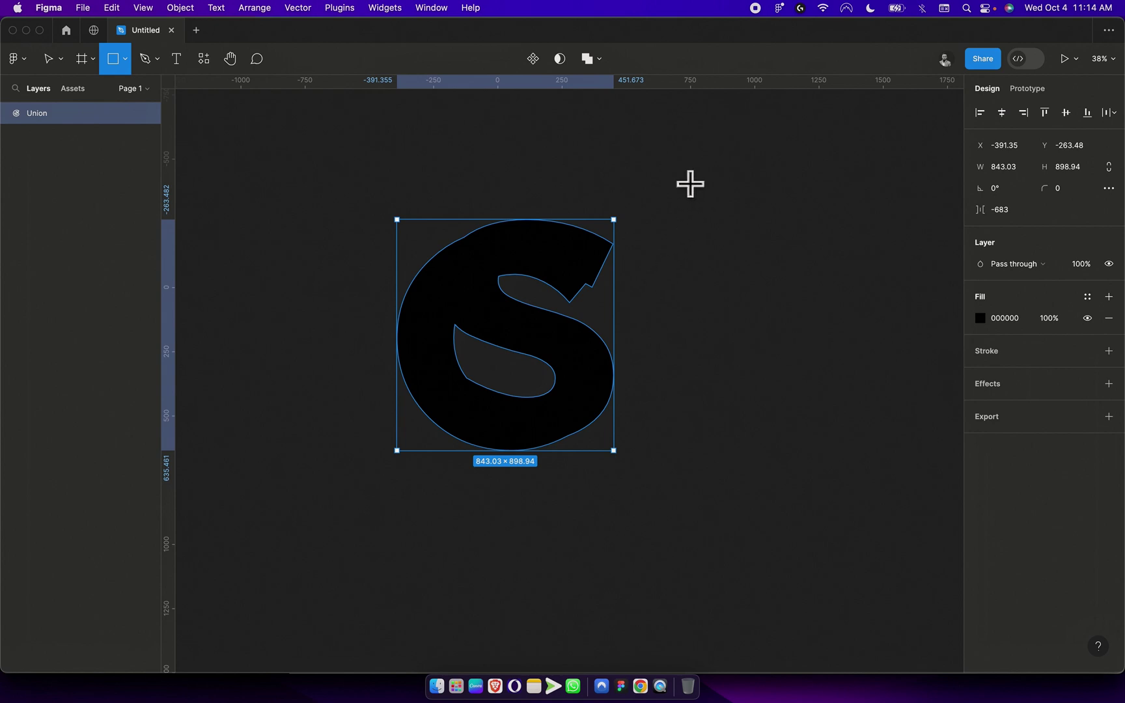
mouse_move(676, 230)
mouse_down()
mouse_move(557, 299)
mouse_move(586, 319)
mouse_move(568, 308)
mouse_up()
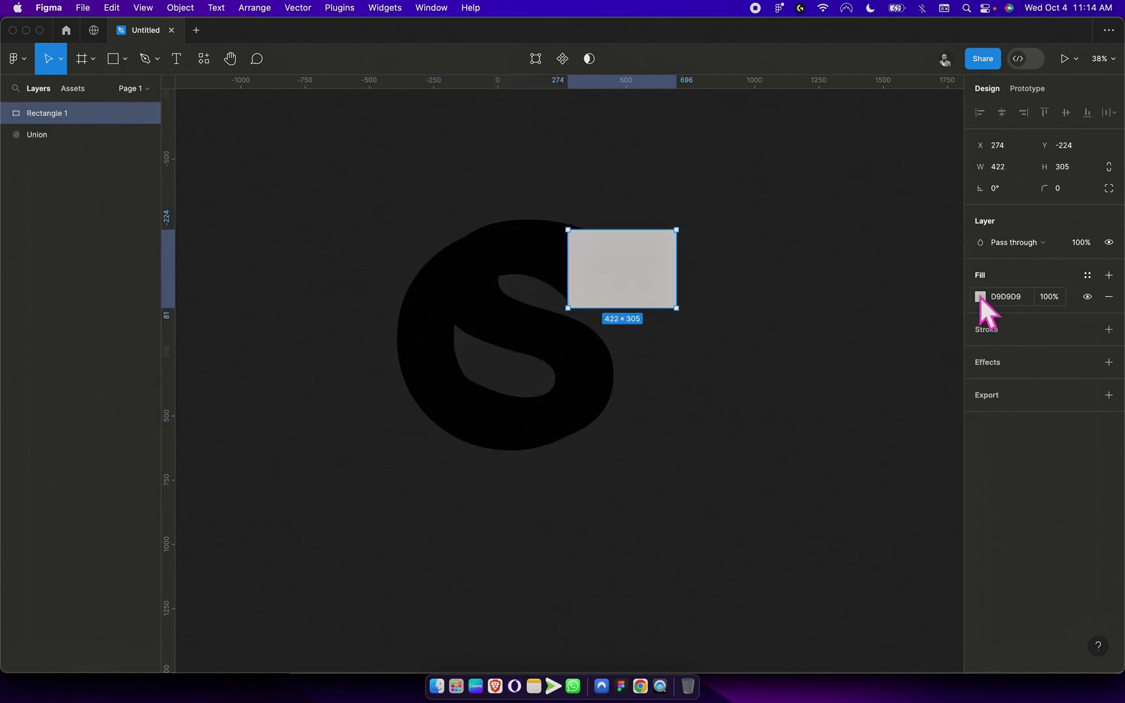
click(980, 297)
click(889, 385)
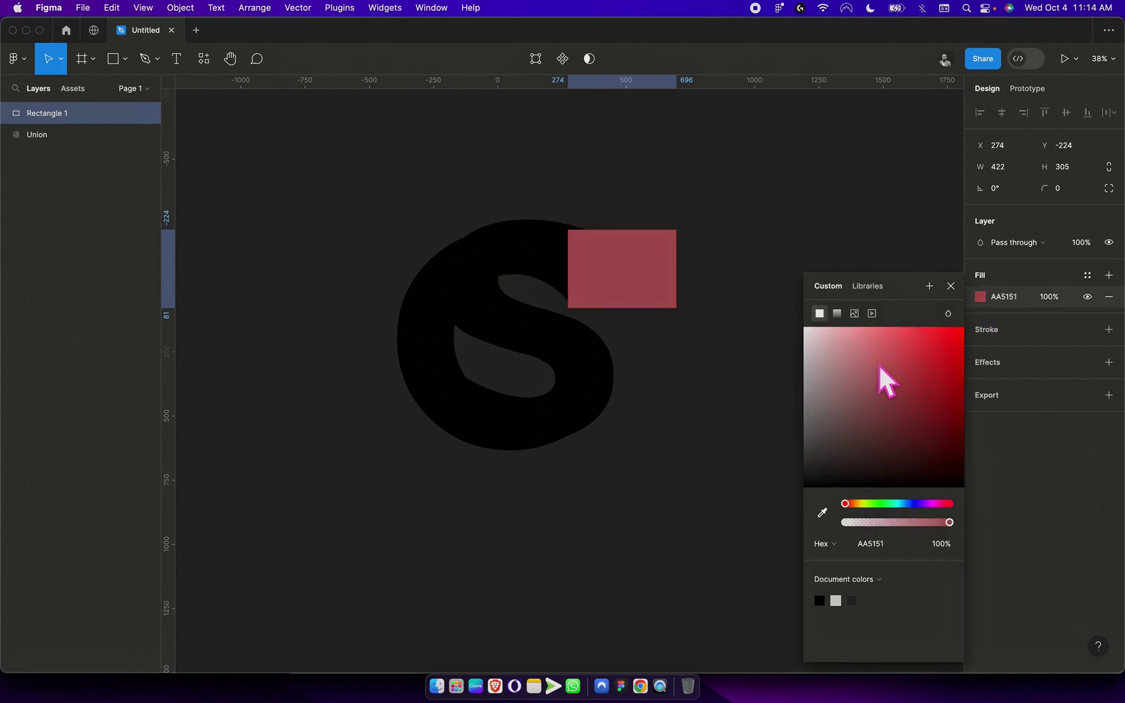
drag(878, 363, 820, 358)
drag(943, 523, 862, 525)
click(646, 335)
Narrow the rectangle to 146 wide, tilt it to -23.58° and position it over the notch.
scroll(646, 337, up, 10)
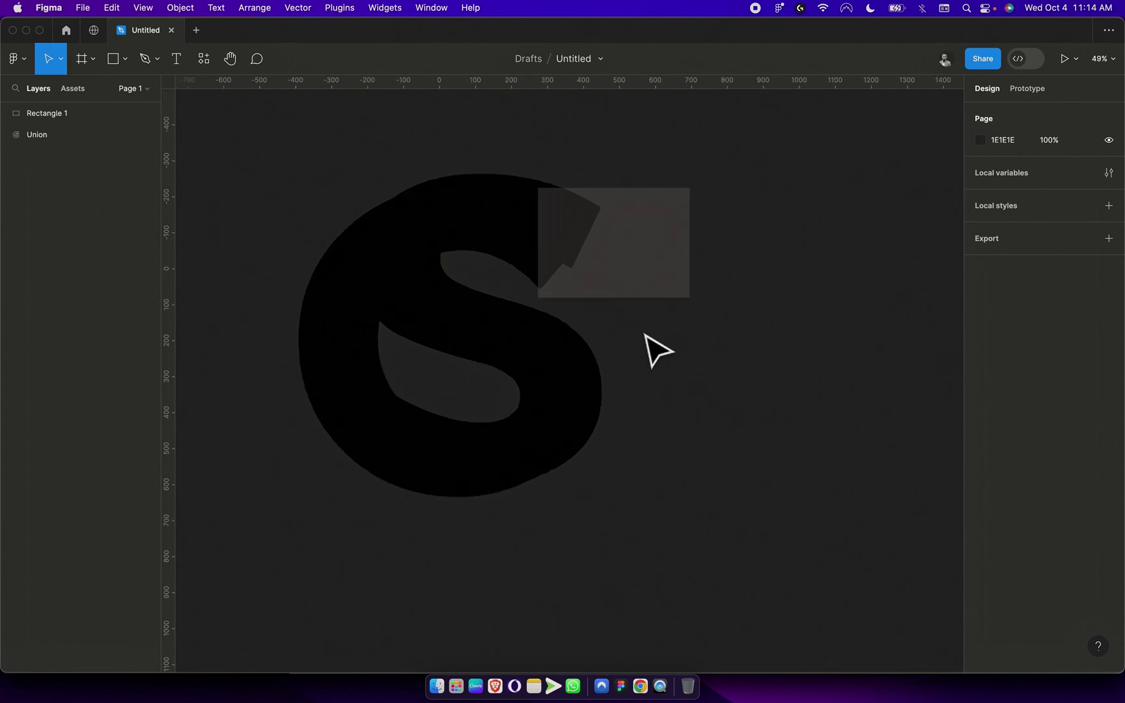
click(584, 358)
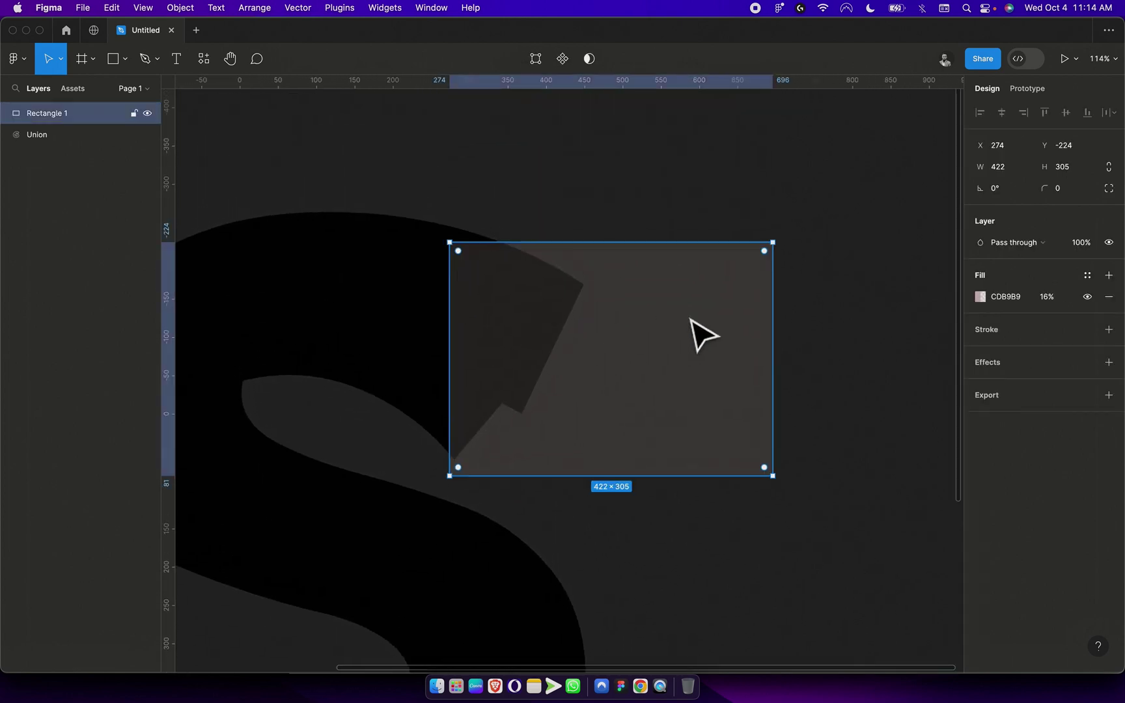
drag(777, 398, 562, 394)
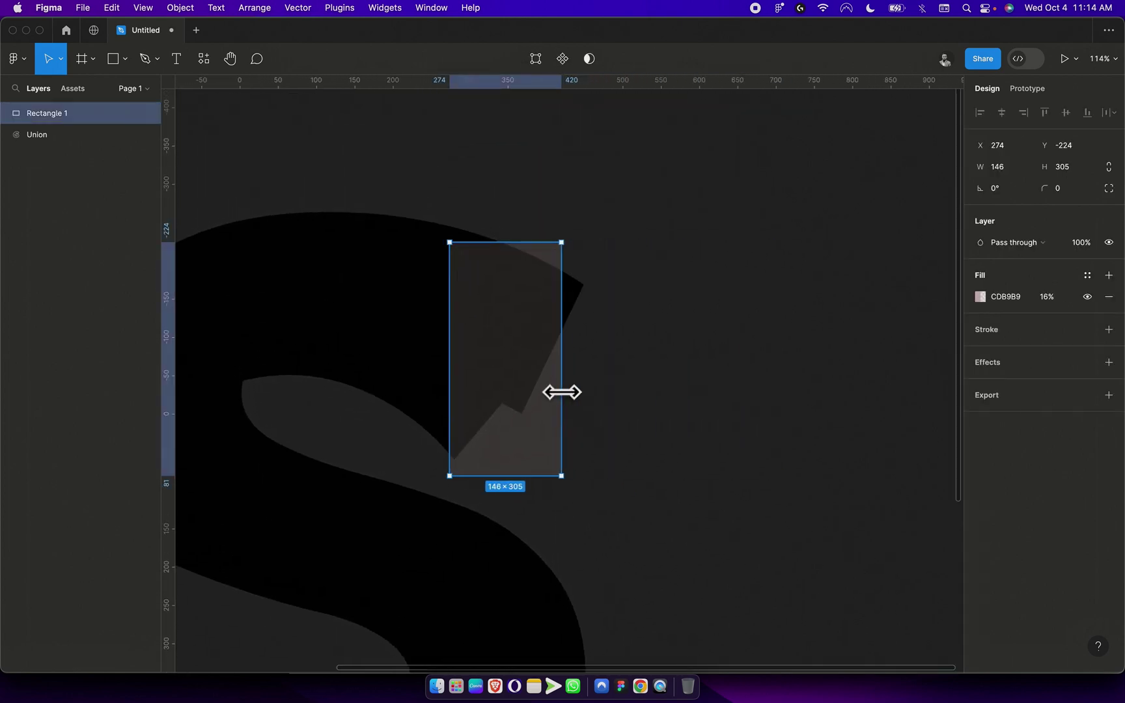
drag(562, 479, 490, 525)
drag(487, 385, 538, 411)
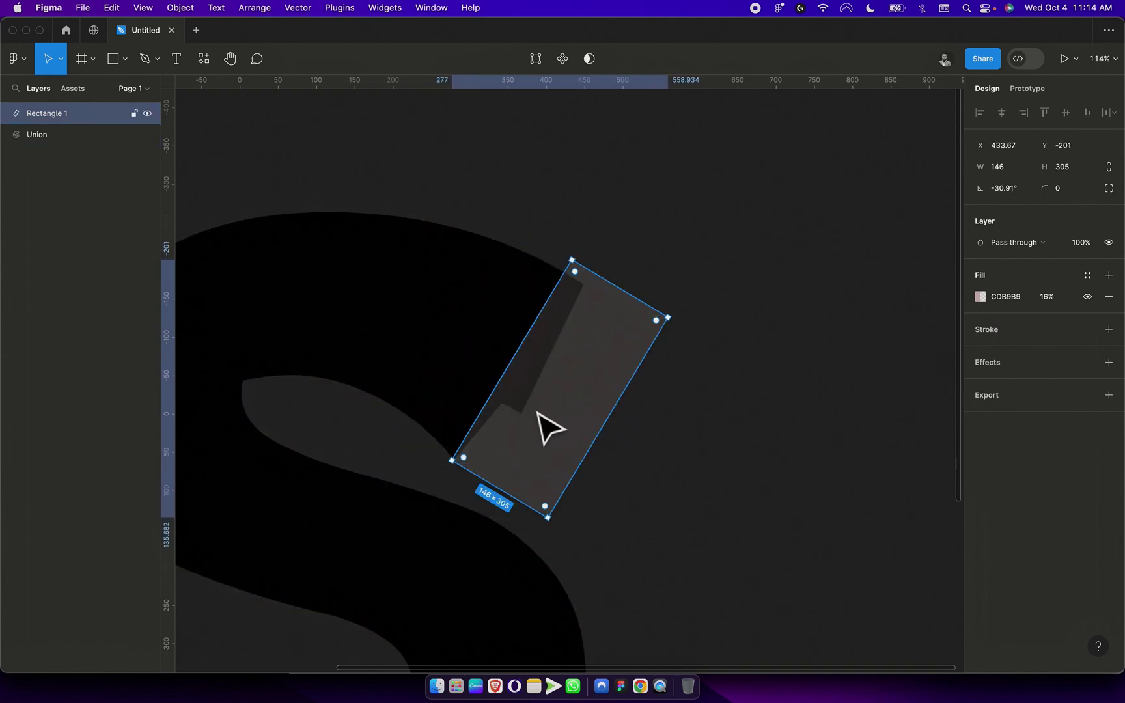
drag(675, 319, 667, 306)
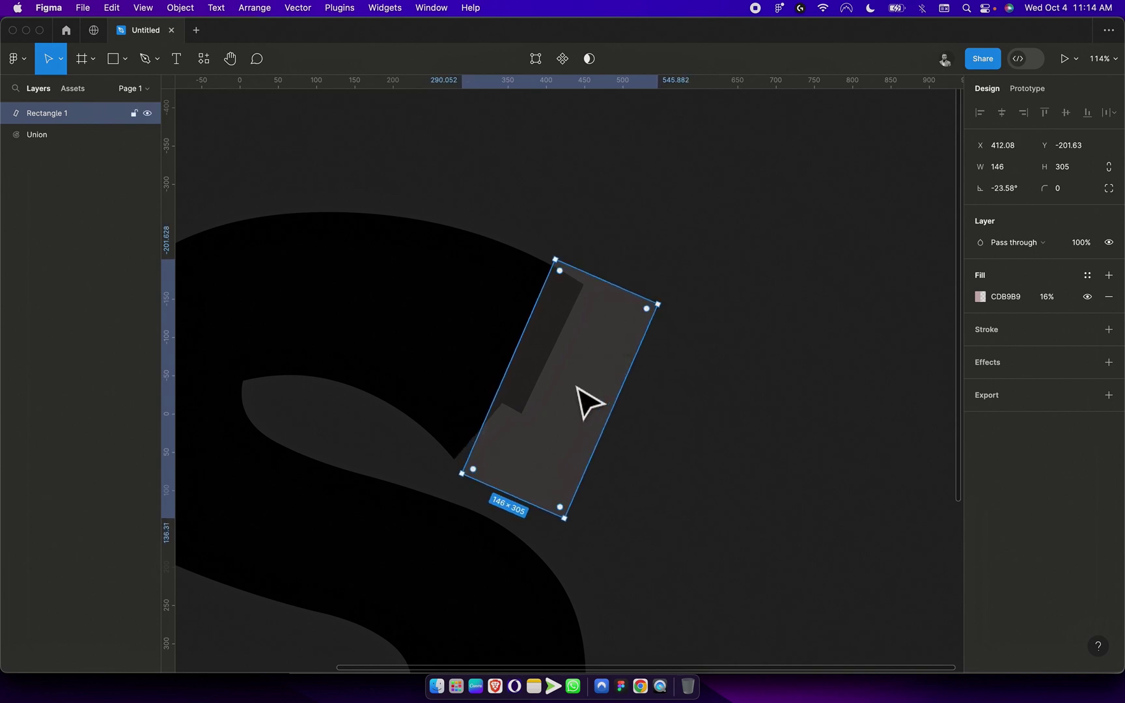
drag(576, 386, 571, 383)
drag(586, 263, 618, 261)
scroll(698, 360, down, 5)
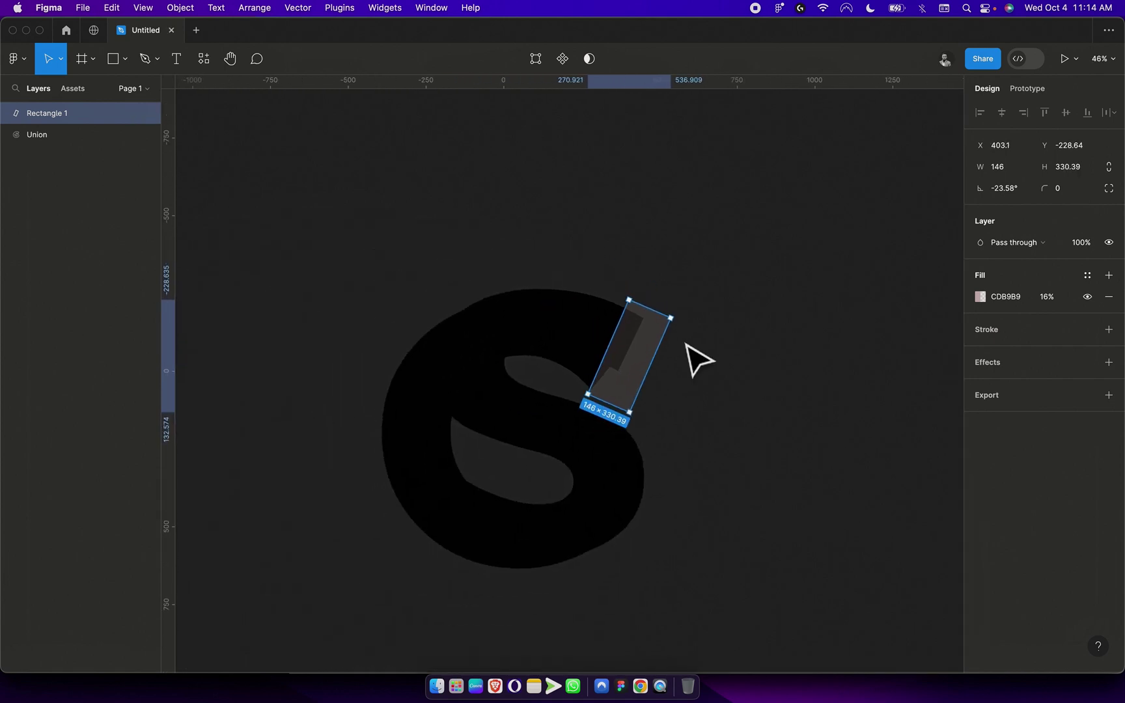
Subtract Rectangle 1 from the Union S using Boolean Subtract selection.
shift+click(524, 325)
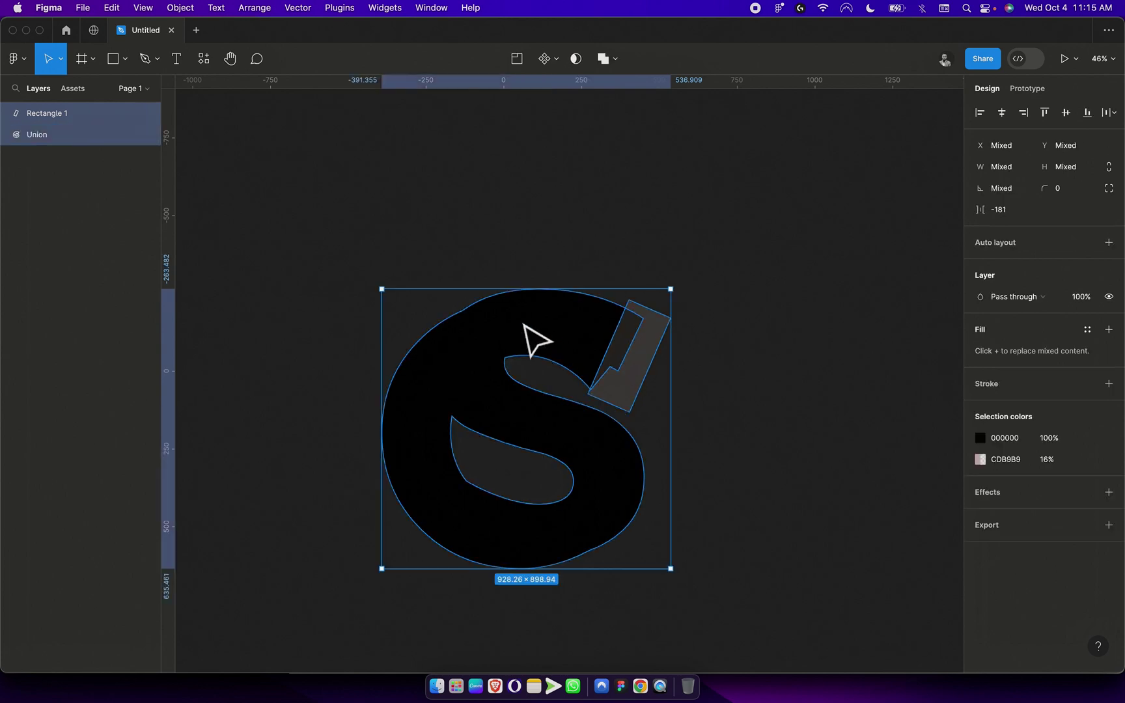
click(618, 63)
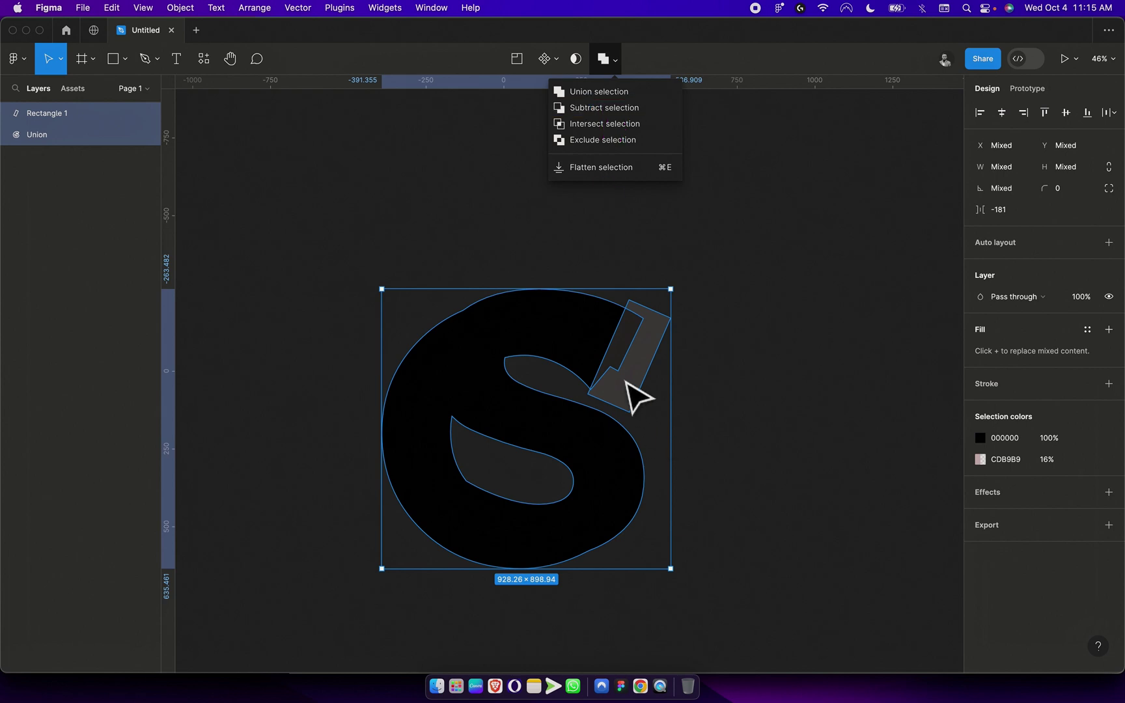
scroll(635, 395, up, 10)
scroll(636, 395, up, 5)
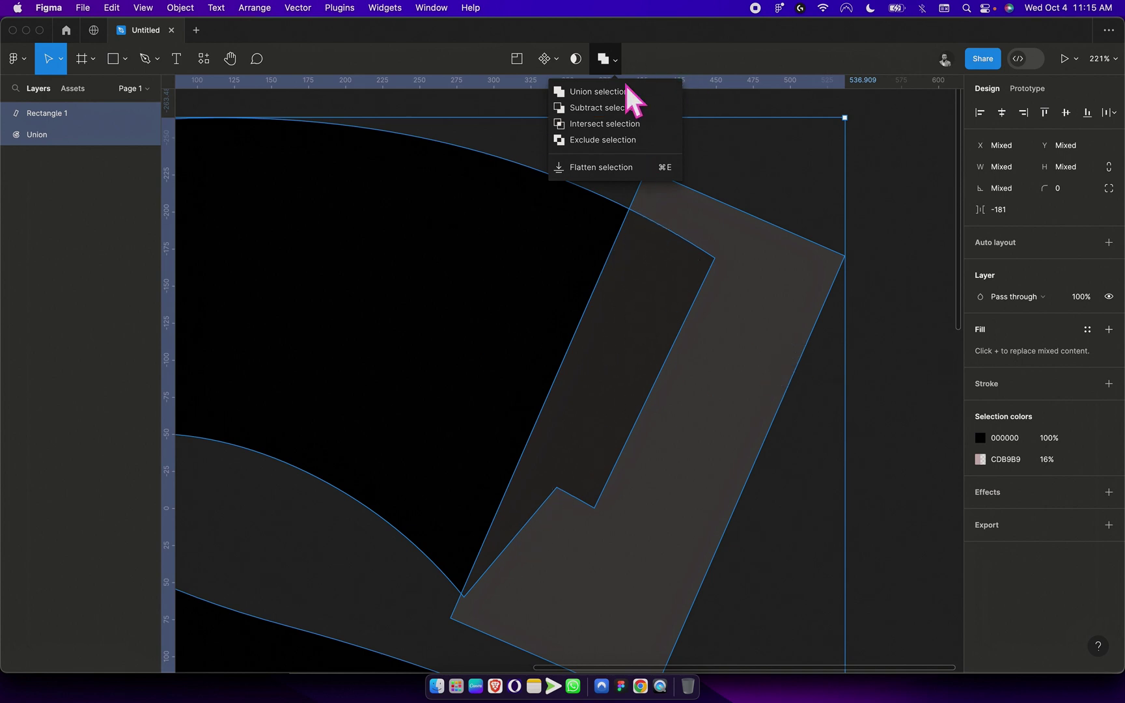
click(627, 107)
scroll(727, 303, down, 10)
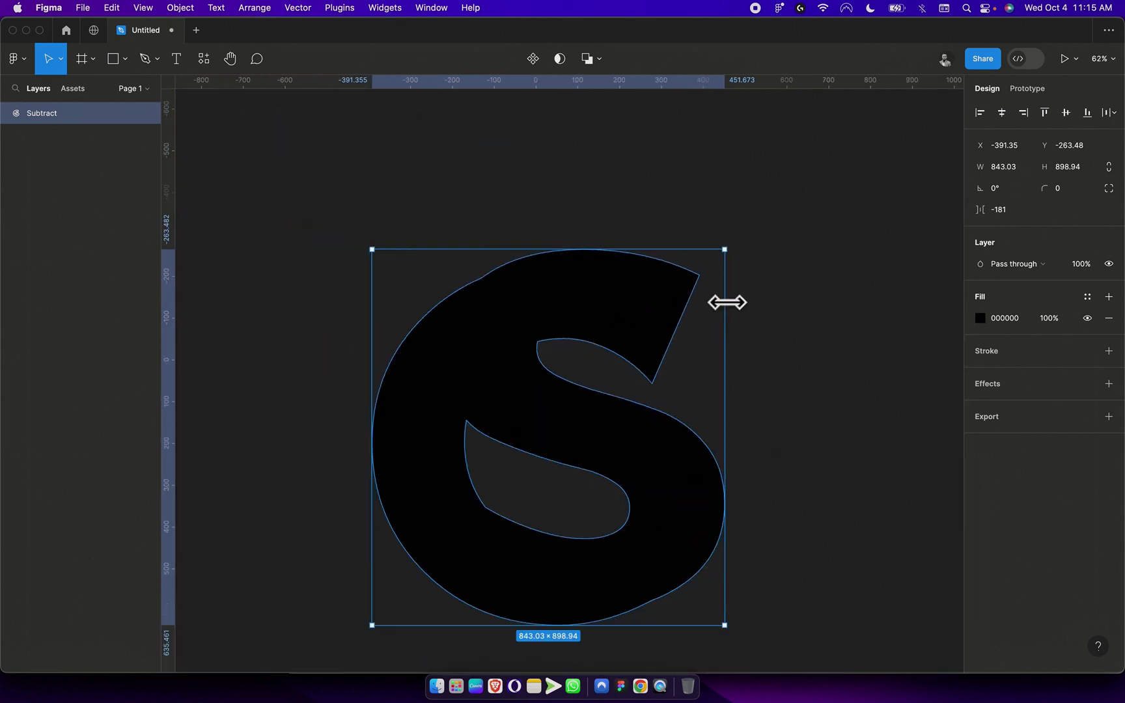
scroll(728, 302, down, 2)
Deselect and reselect the S to inspect its new straight upper-right edge.
key(Escape)
click(469, 339)
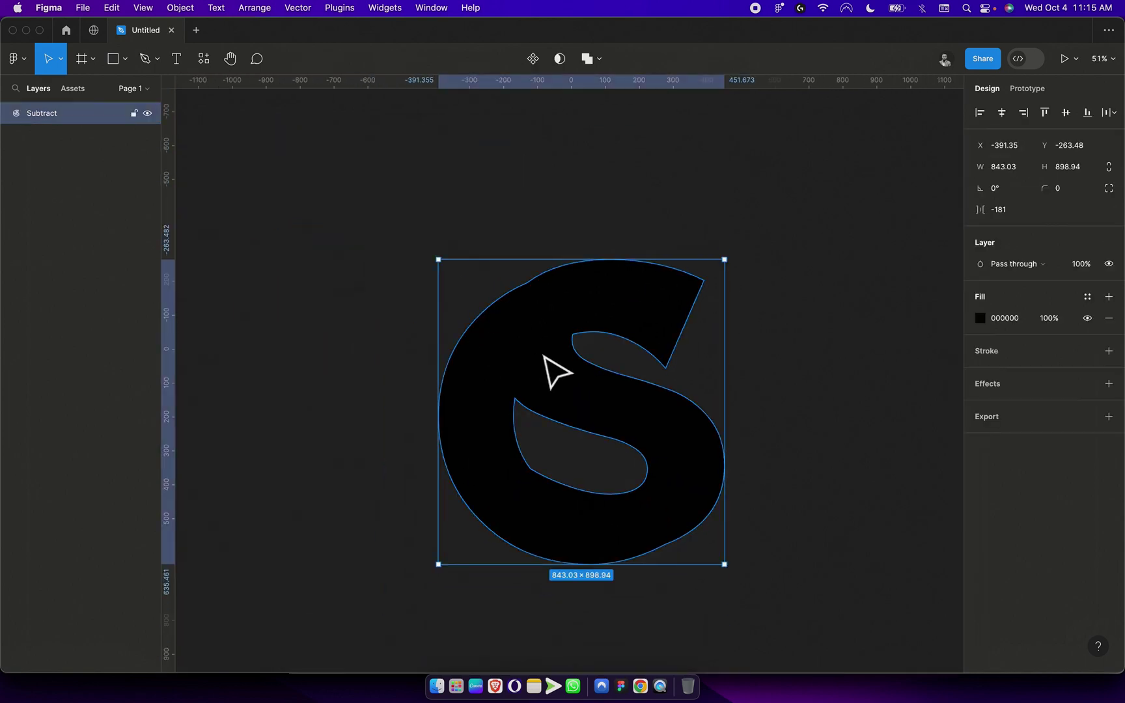
click(333, 203)
scroll(334, 203, down, 3)
scroll(333, 203, up, 3)
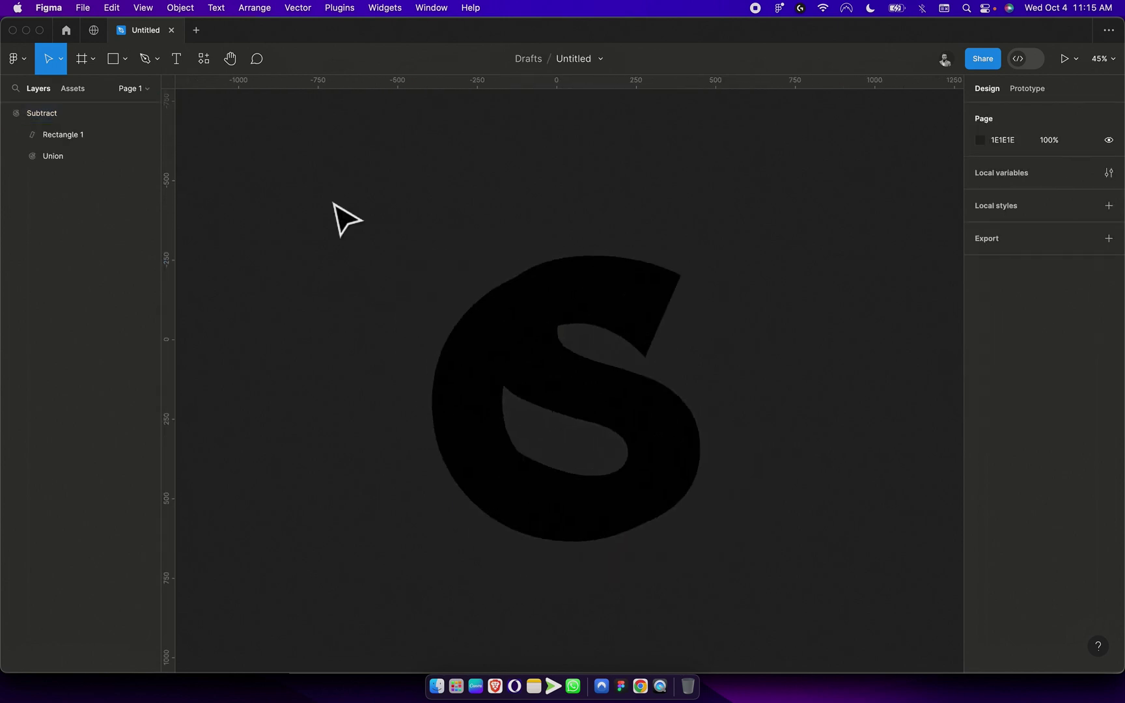
scroll(674, 388, up, 2)
scroll(670, 390, down, 2)
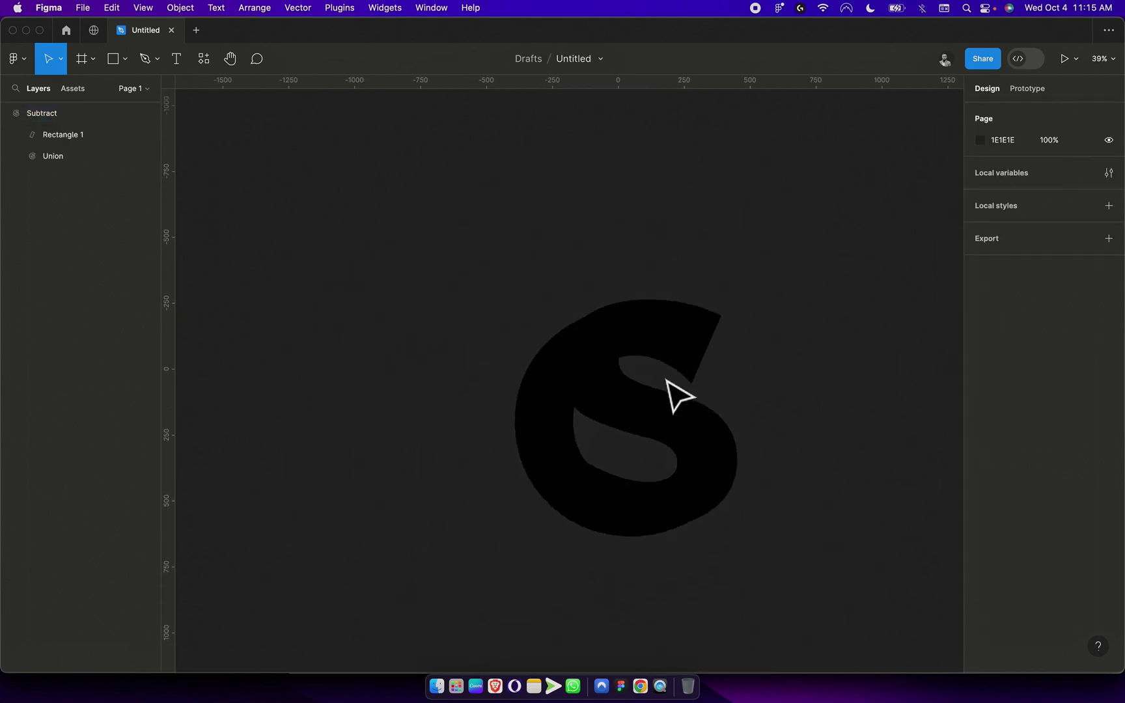
Switch the S fill to a linear gradient angled diagonally to the lower right.
click(584, 338)
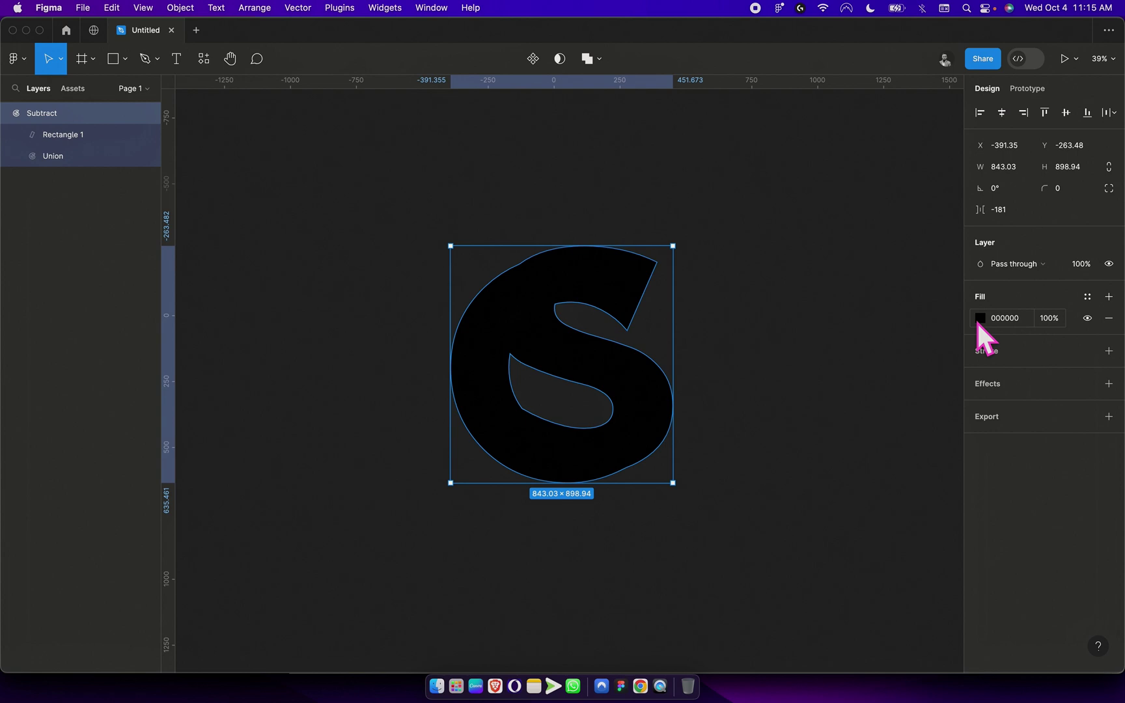
click(980, 318)
drag(841, 377, 881, 366)
click(836, 314)
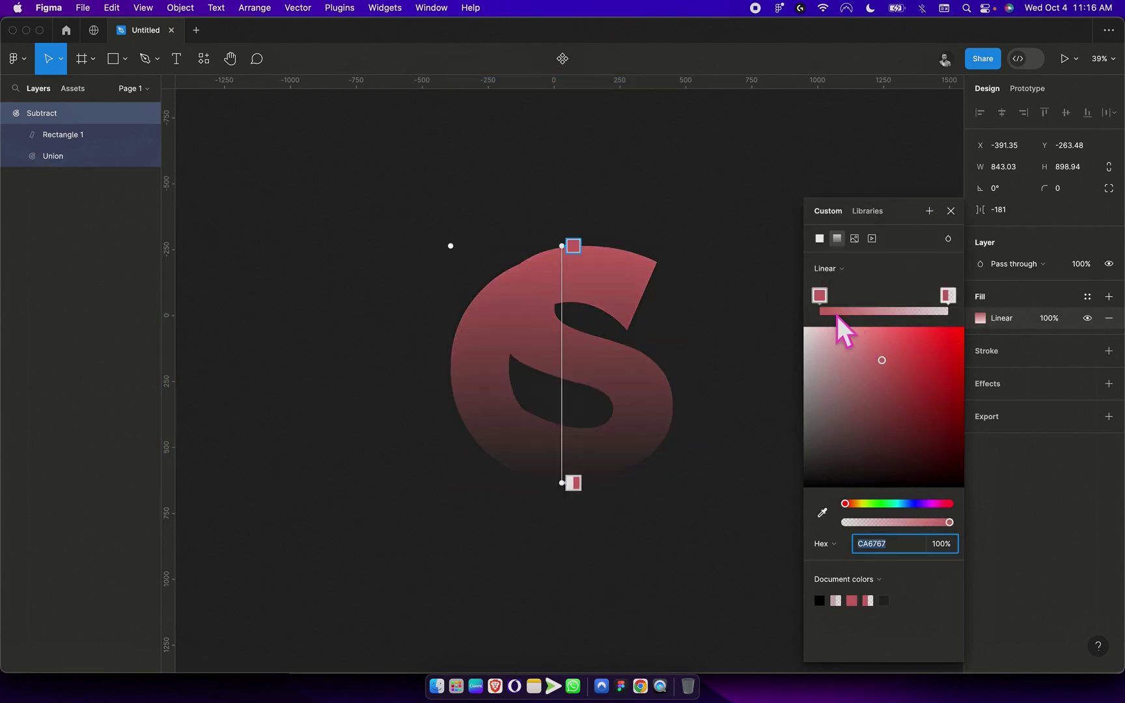
drag(564, 253, 470, 301)
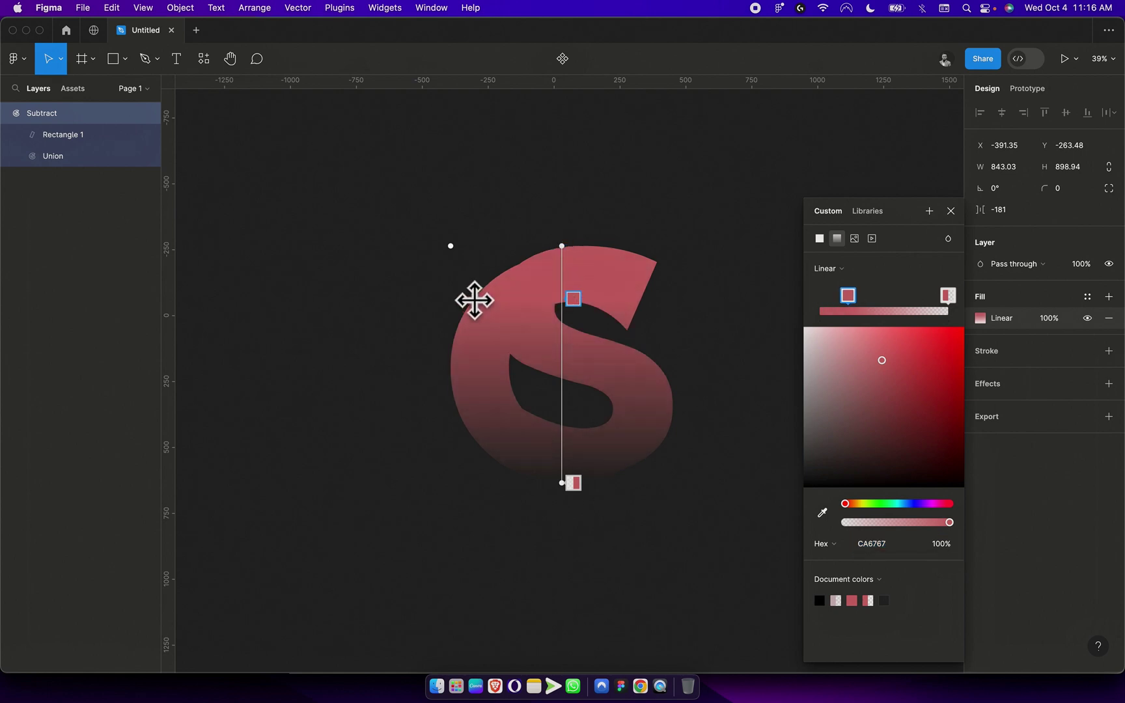
drag(570, 254, 389, 299)
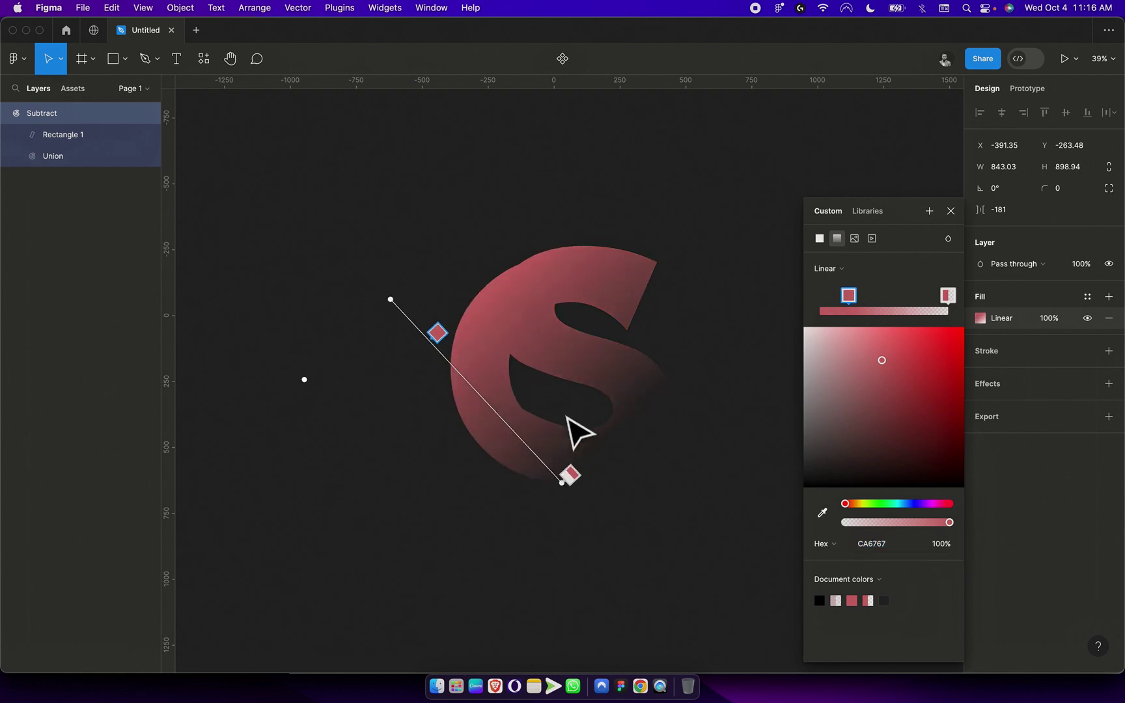
drag(563, 479, 745, 450)
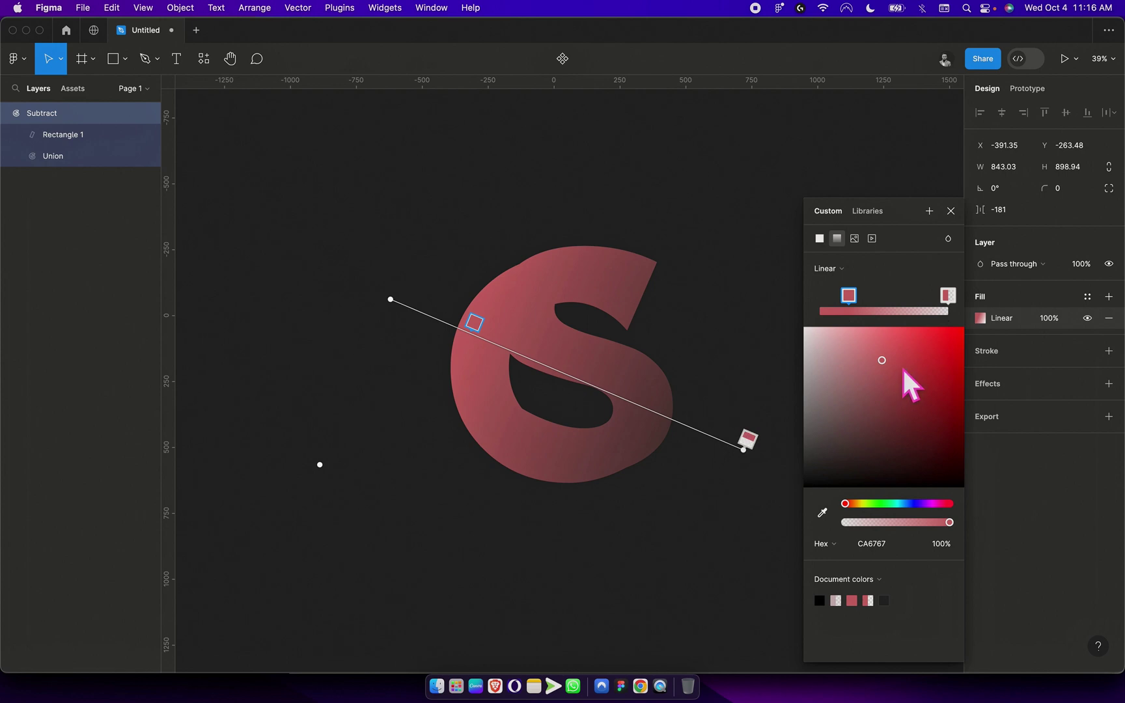
click(884, 504)
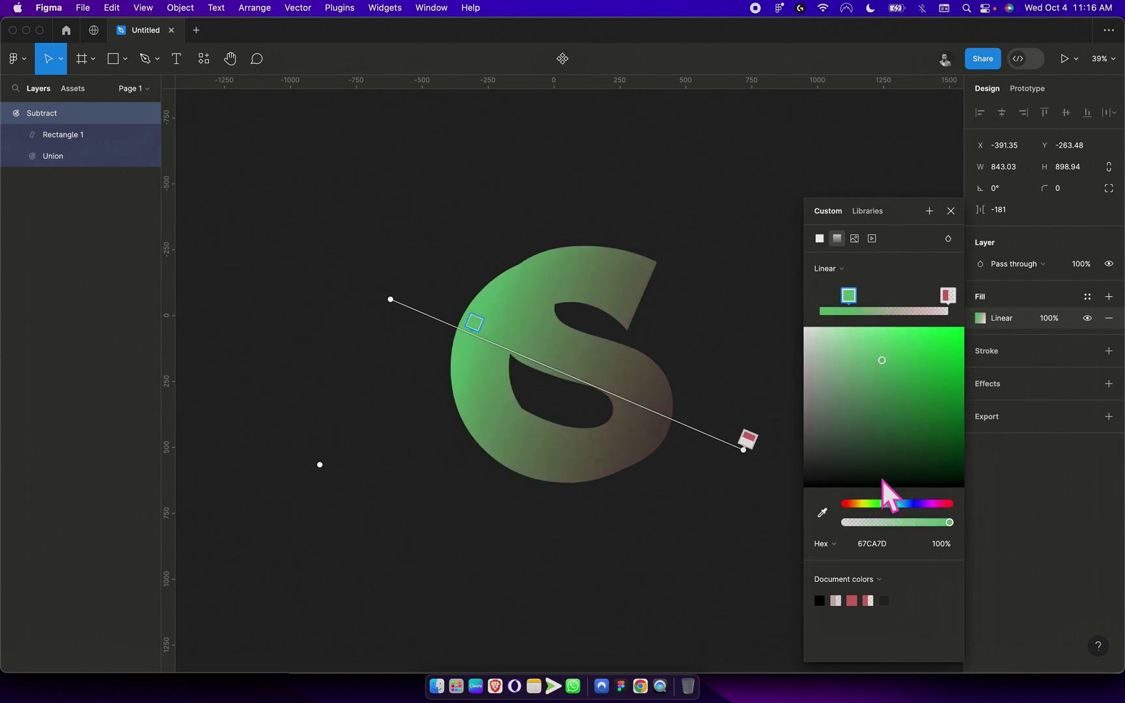
drag(478, 325, 391, 307)
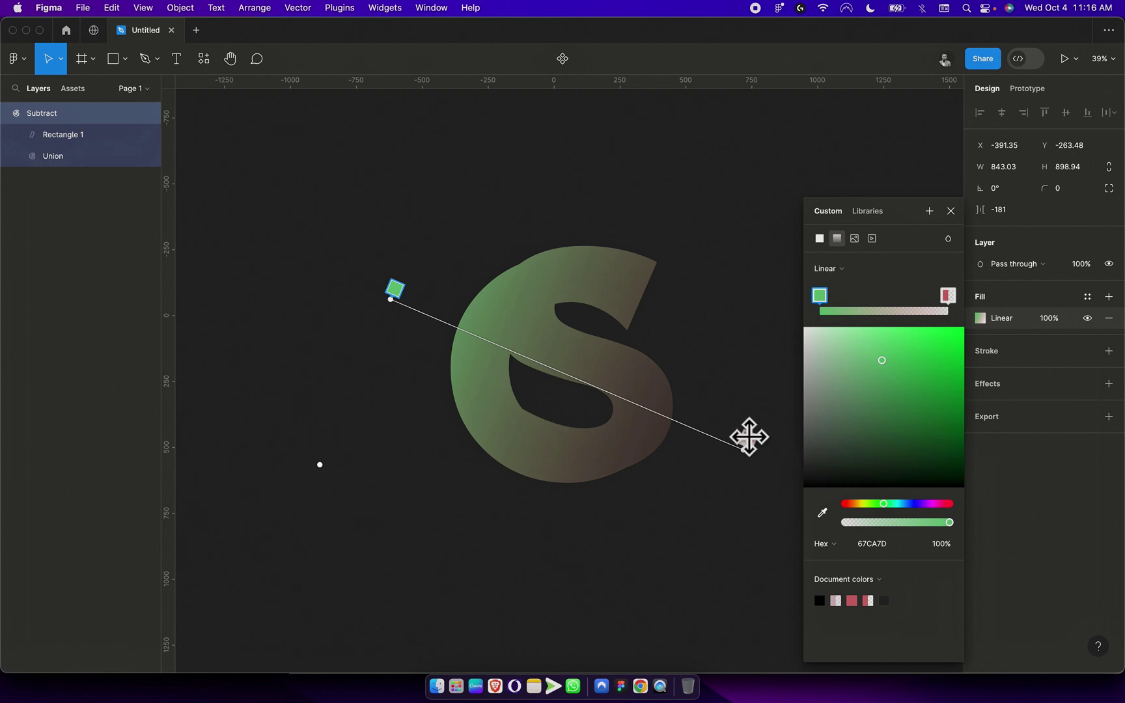
Make the gradient's end stop an opaque olive-gold and its start stop dark purple 4A1481.
click(747, 436)
drag(855, 504, 858, 506)
drag(912, 397, 966, 392)
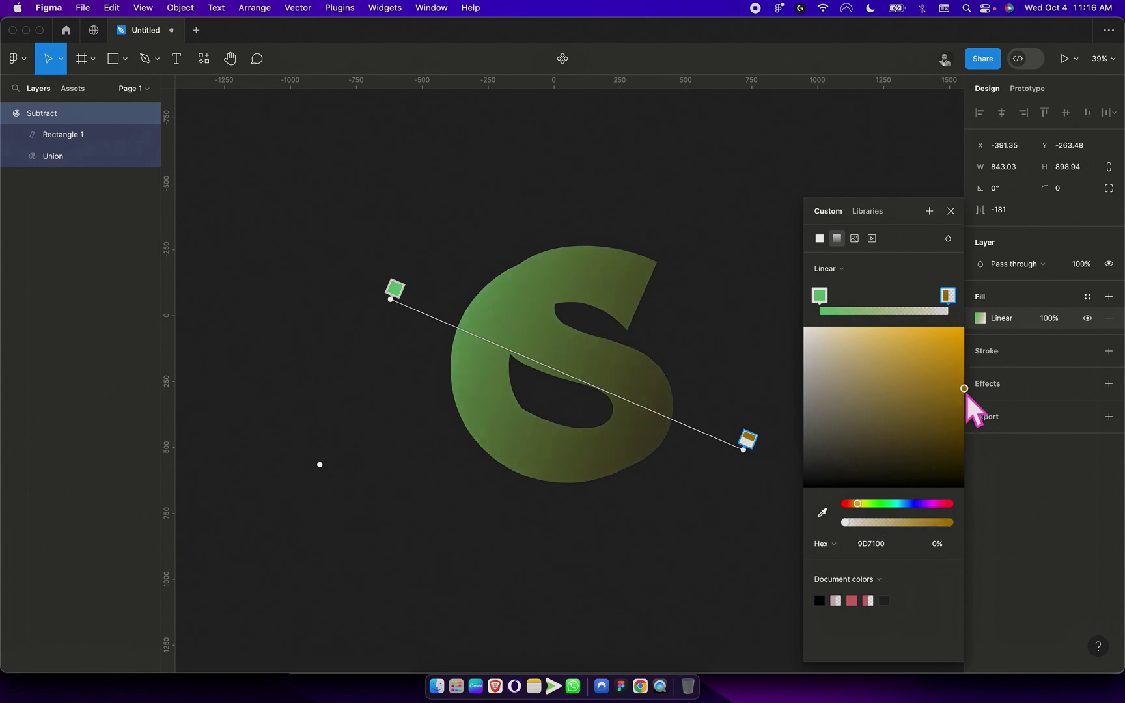
drag(852, 522, 985, 507)
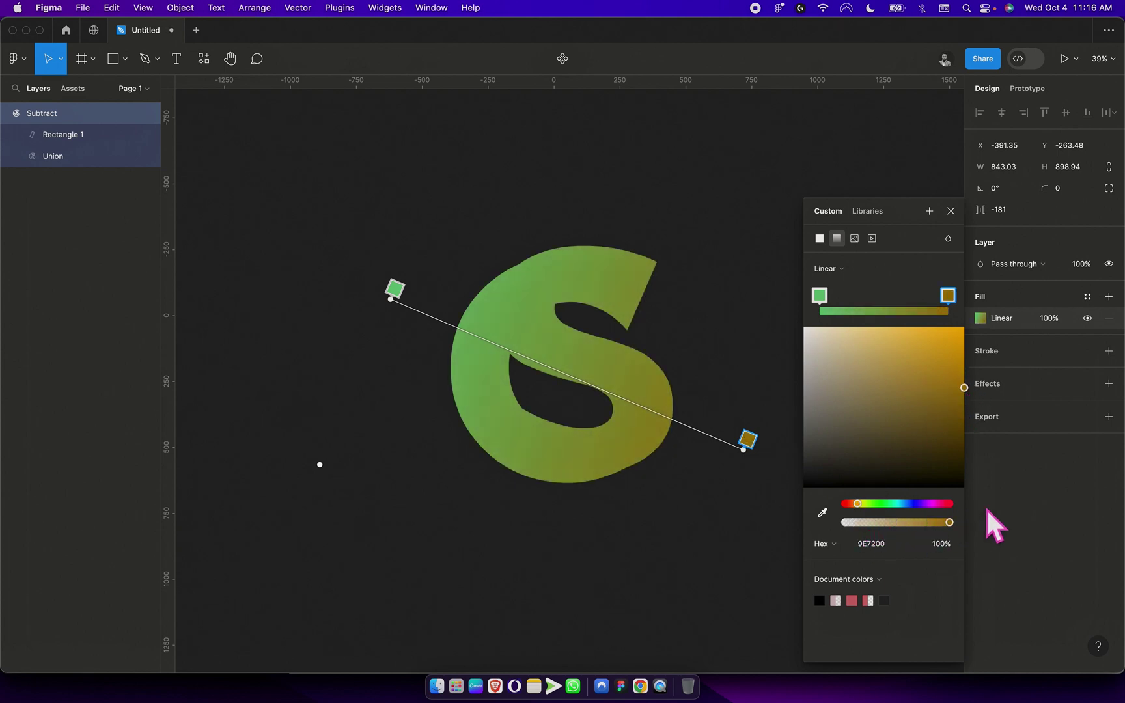
click(819, 295)
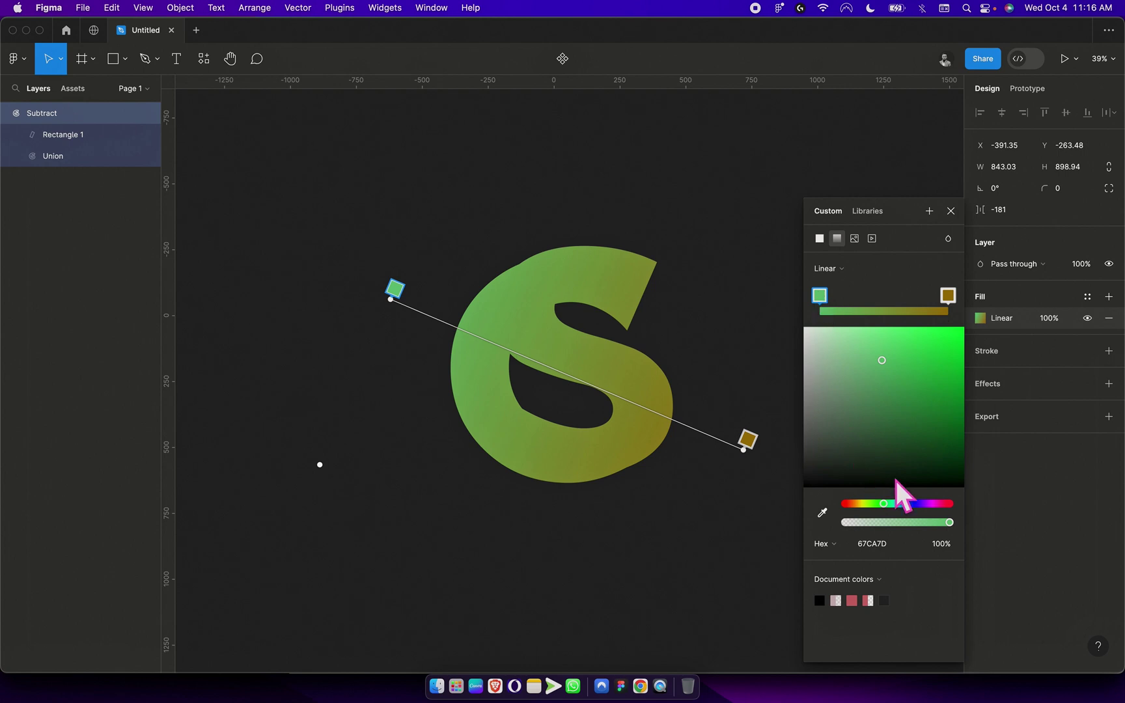
click(923, 505)
drag(921, 405, 938, 410)
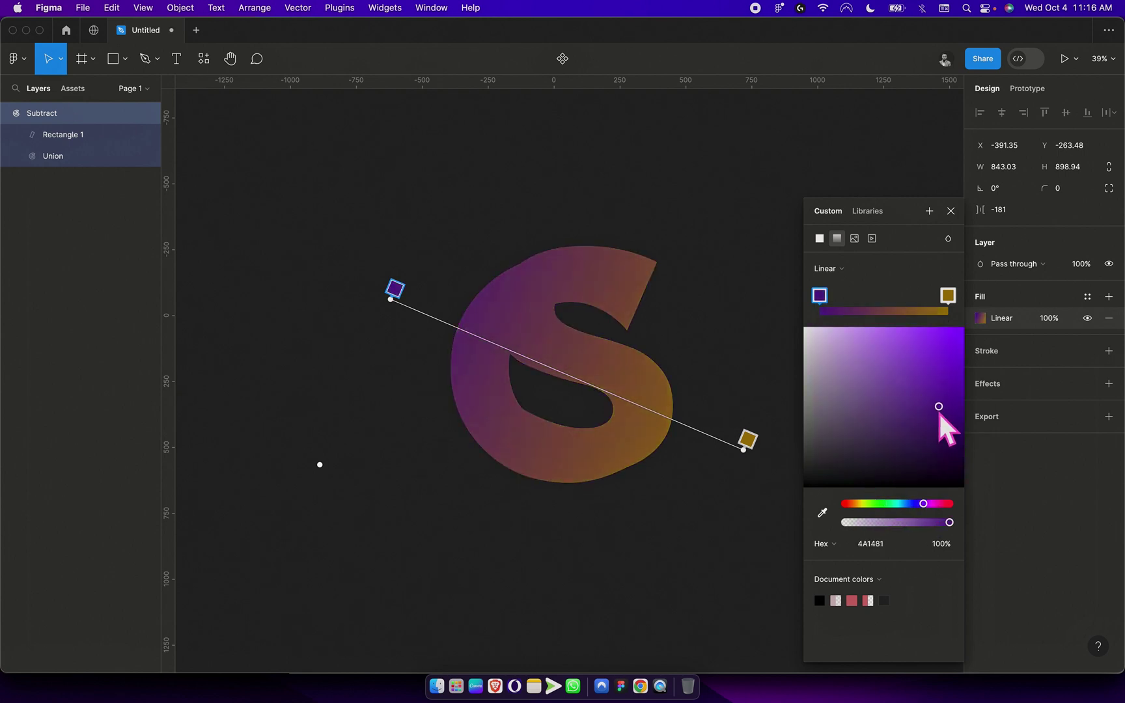
Add a green 3B783A stop midway and fine-tune the positions of all three stops.
click(586, 376)
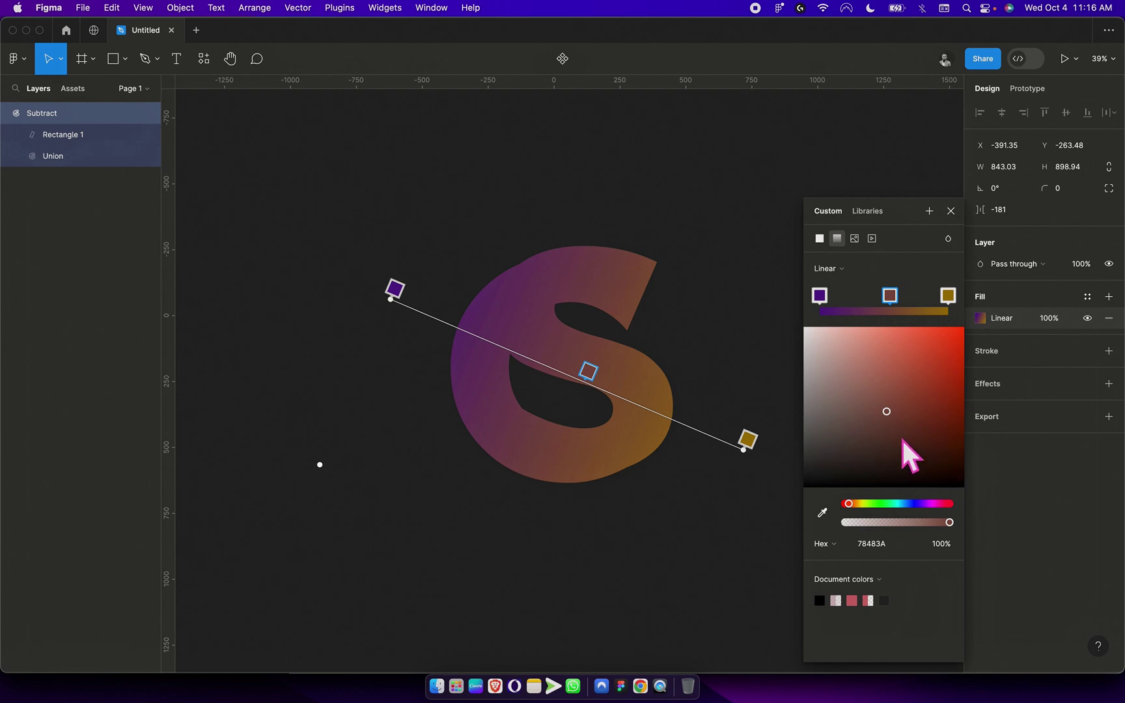
click(879, 504)
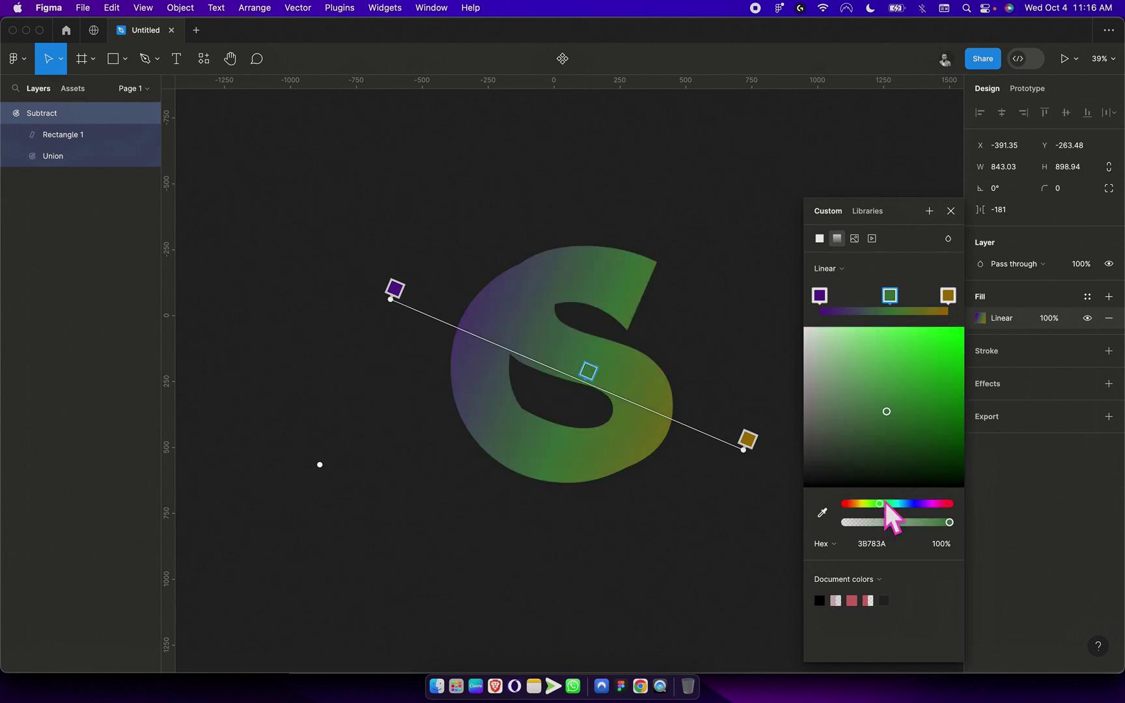
click(393, 291)
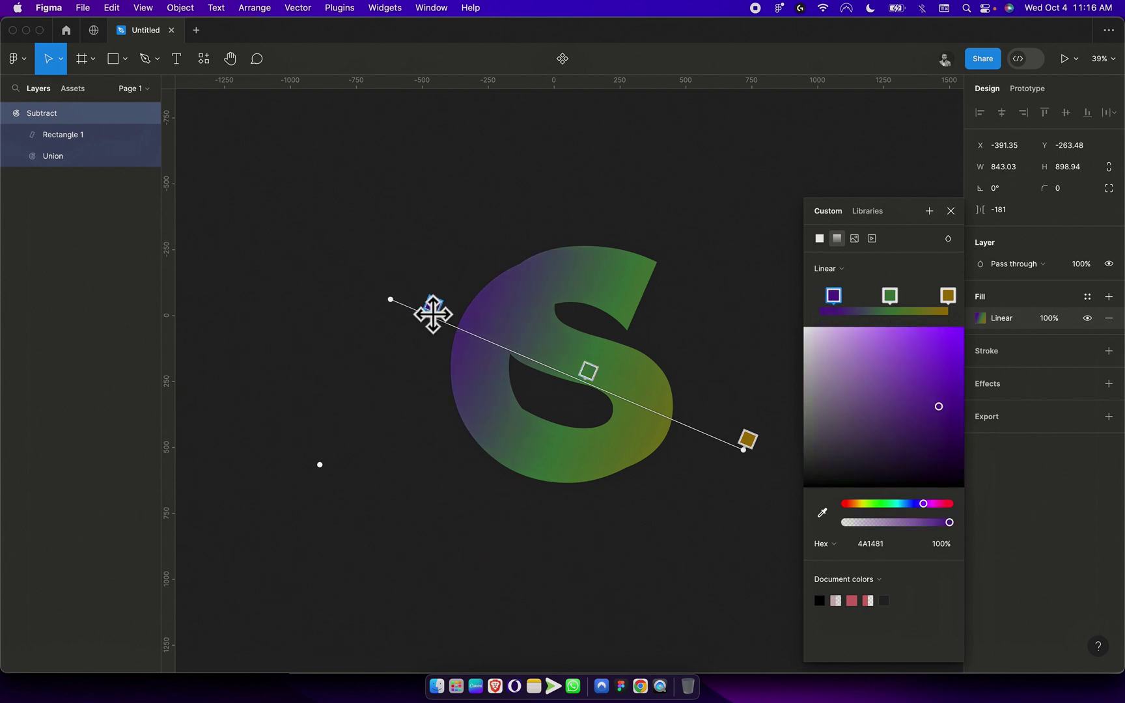
drag(377, 285, 435, 330)
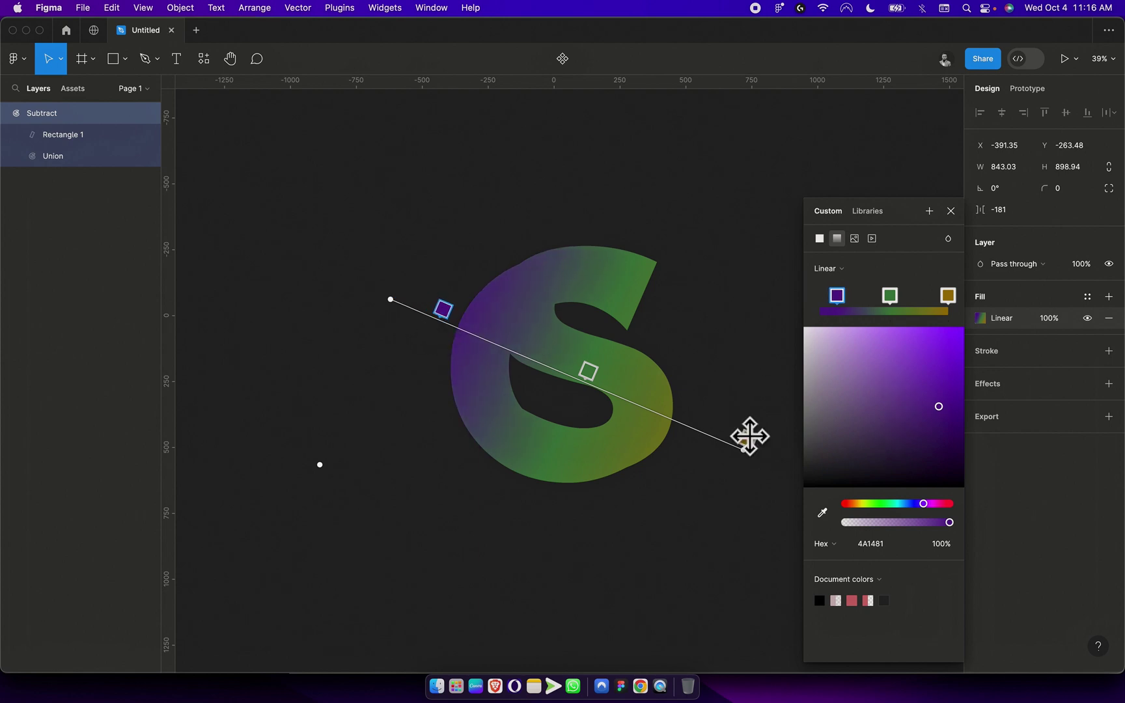
drag(748, 438, 701, 419)
drag(588, 372, 577, 367)
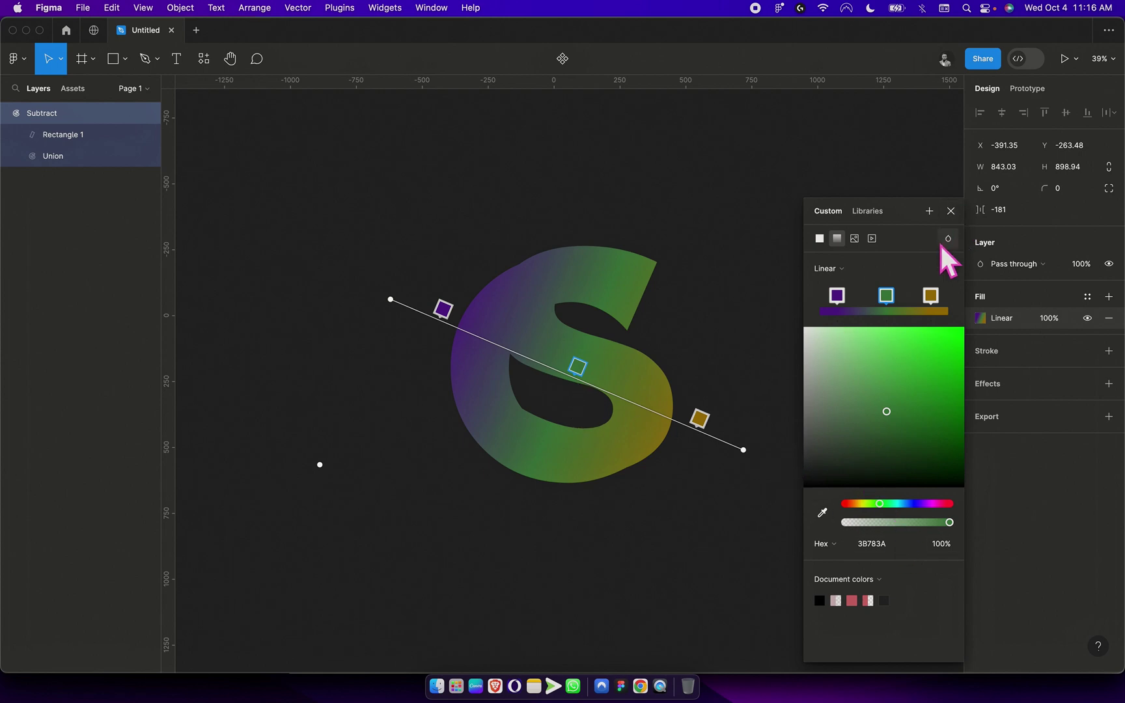
click(951, 210)
Add an SVG export setting to the gradient S.
click(654, 285)
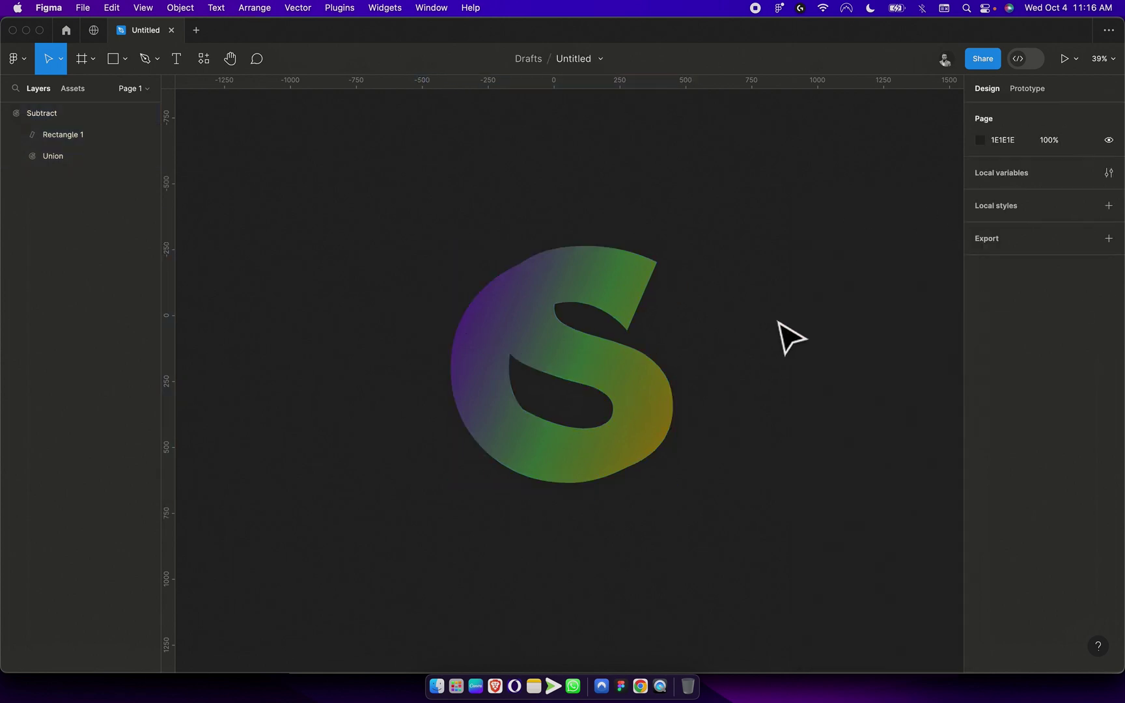
click(528, 332)
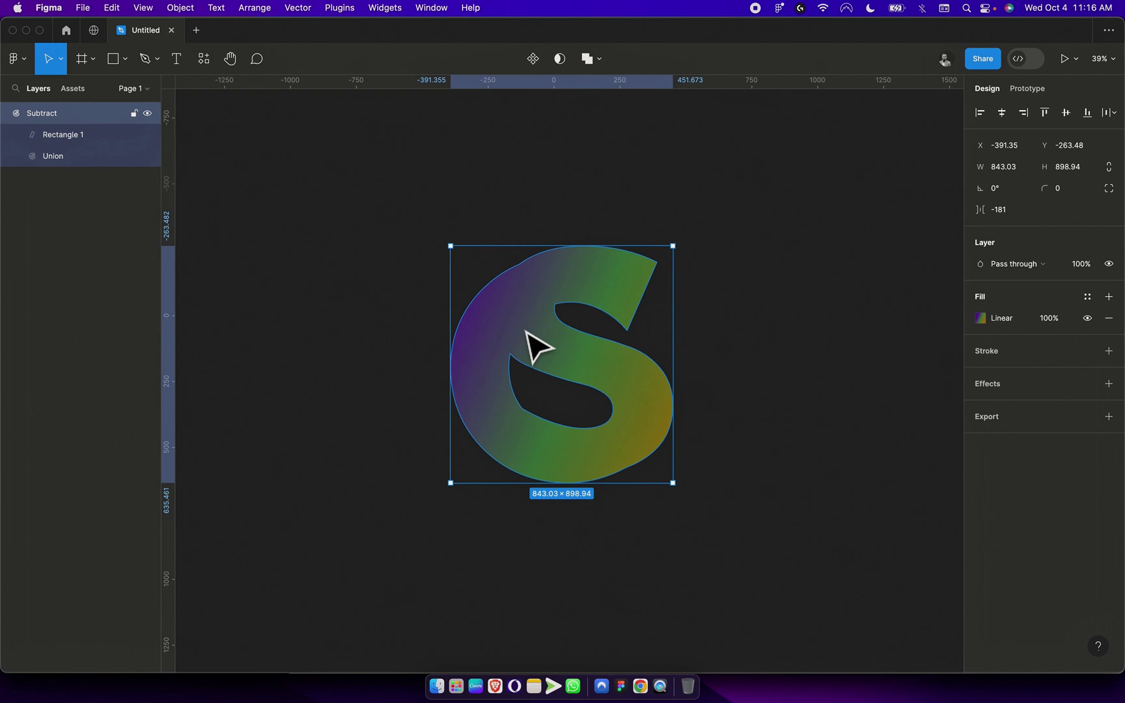
click(1014, 417)
click(1081, 438)
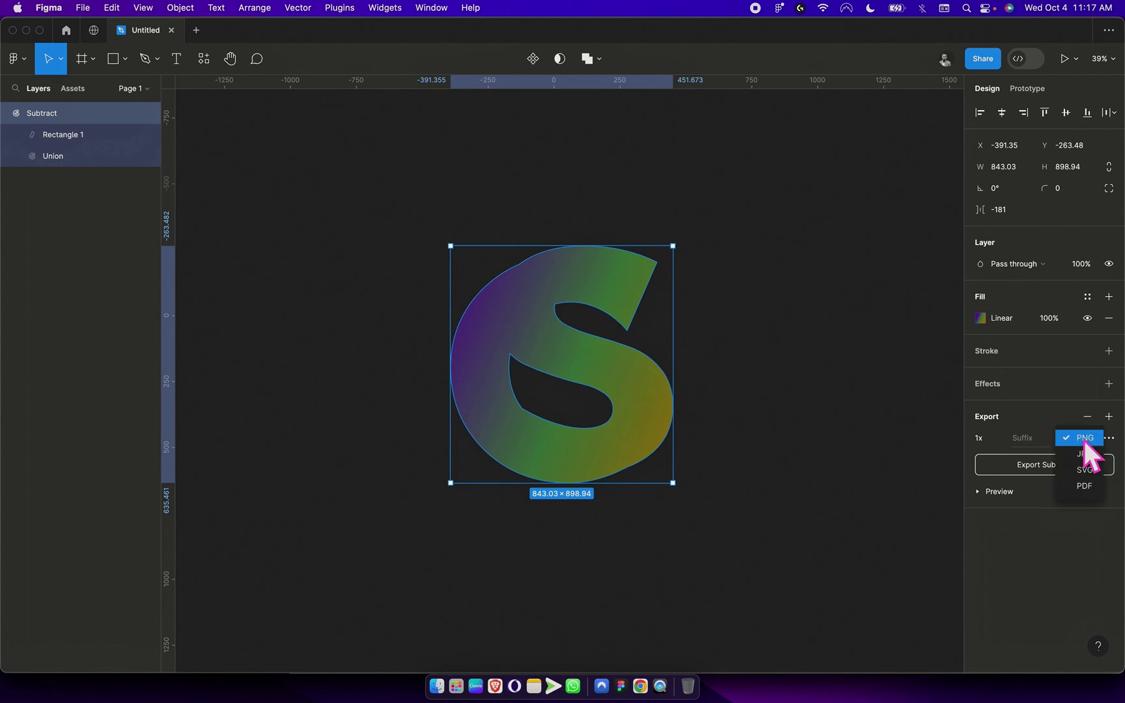
click(1081, 470)
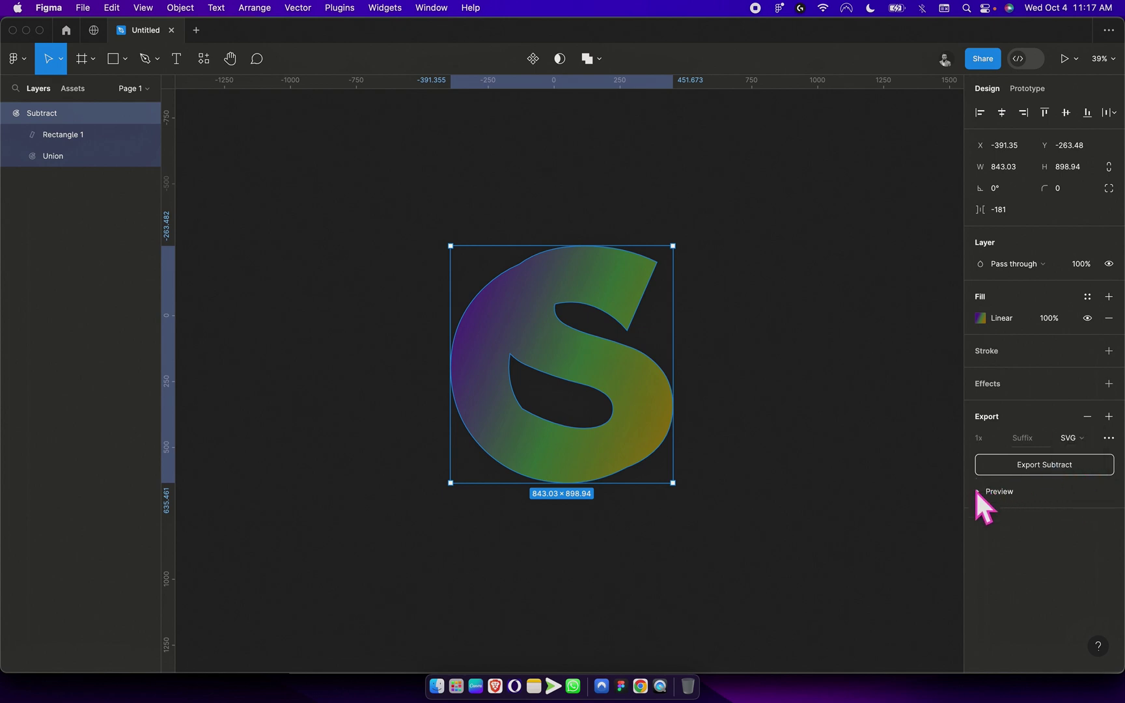
Export the S, saving it as Subtract2.svg in the Canva Tut Items folder.
click(1034, 467)
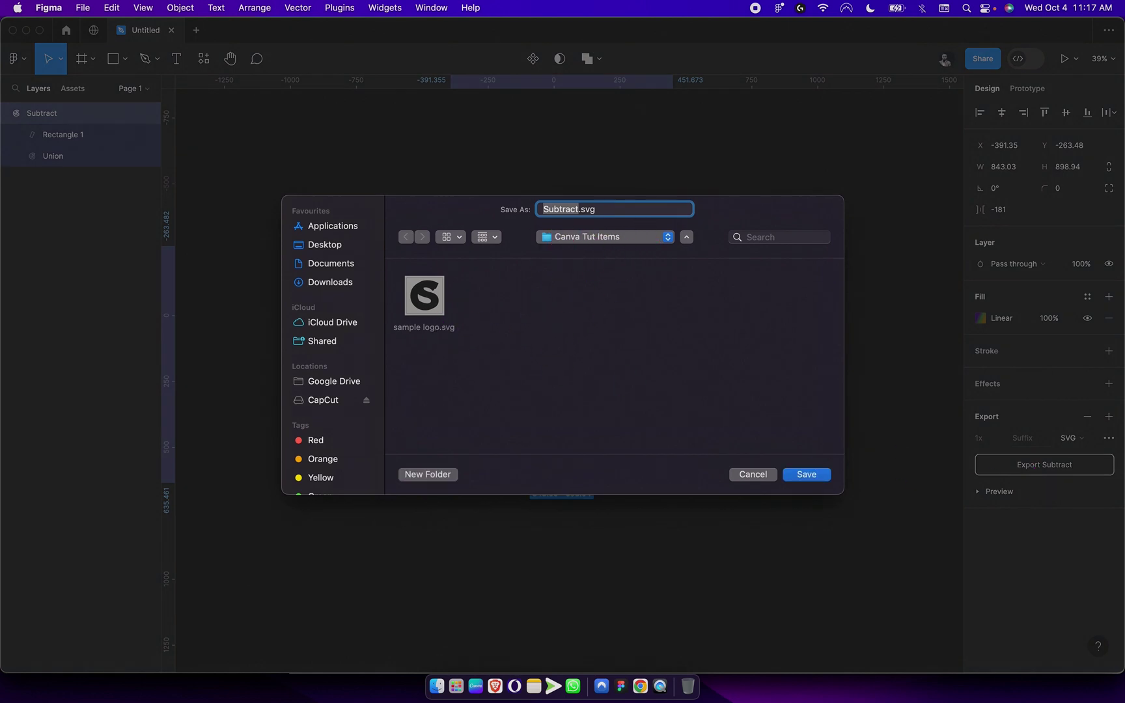
key(Right)
text(2)
click(807, 474)
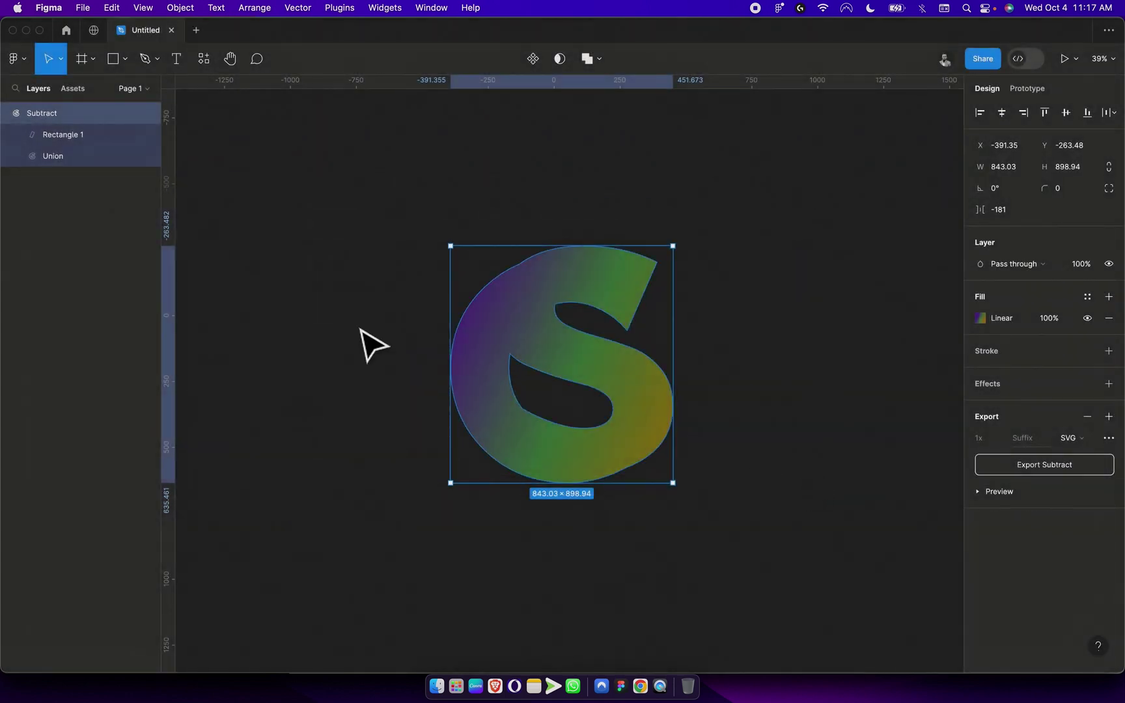
Delete the page with the old white S, add a blank page and return to Page 1.
click(362, 330)
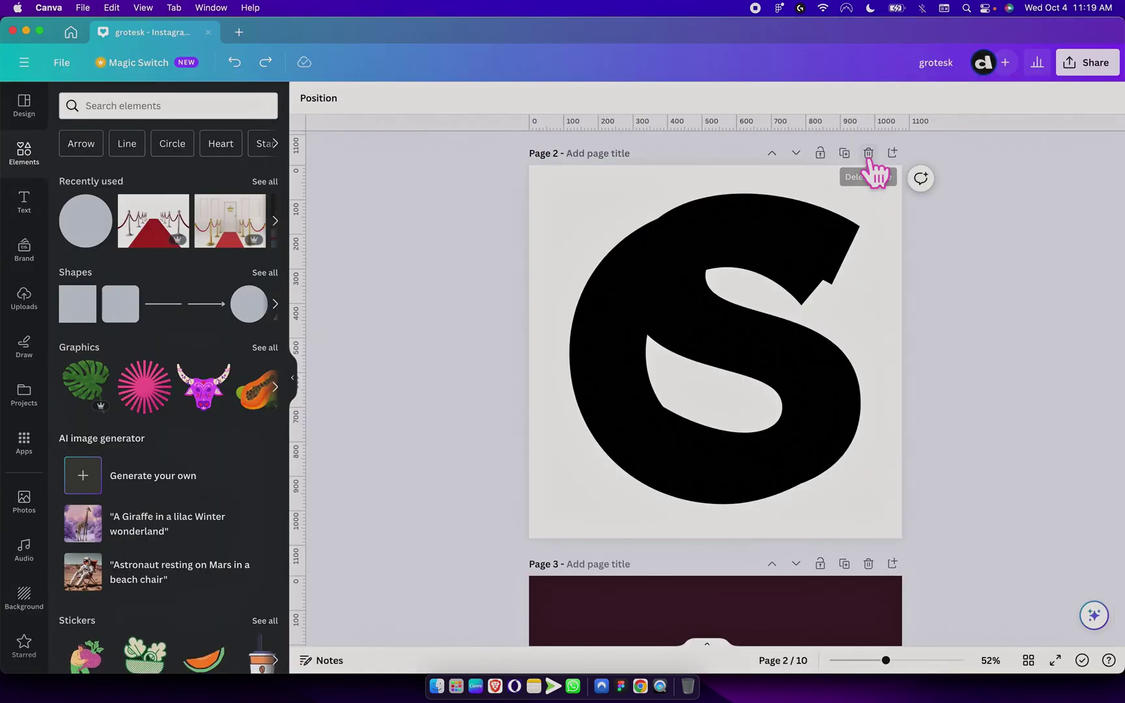
click(868, 156)
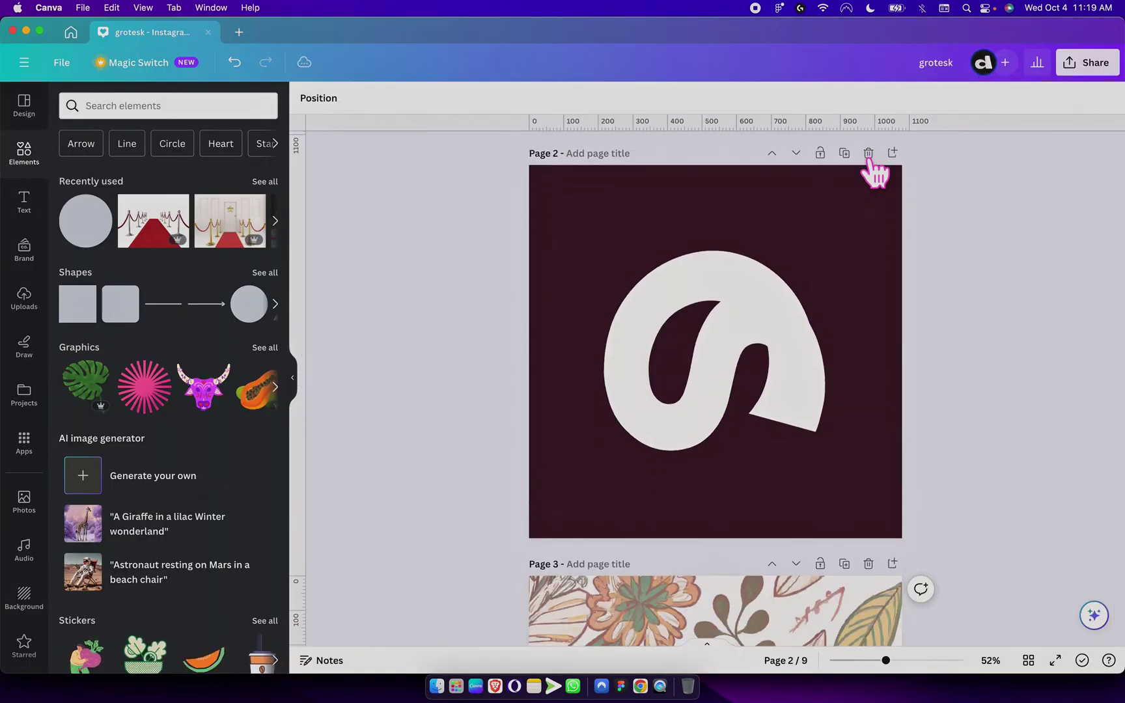
click(892, 158)
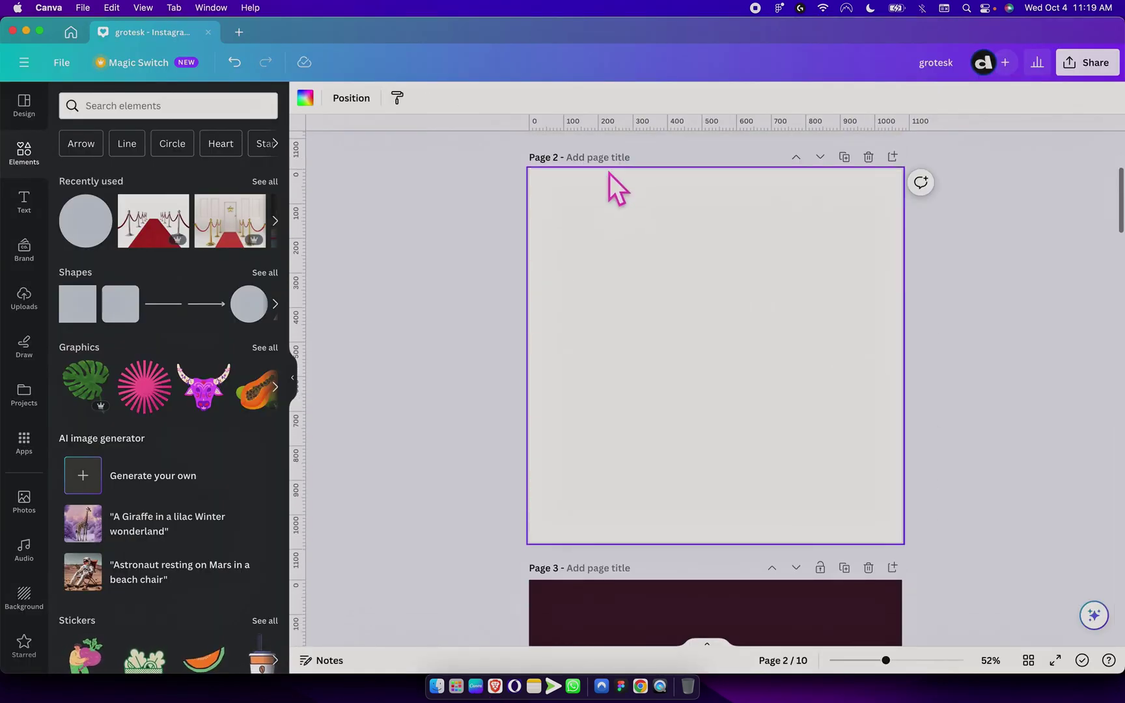
click(795, 157)
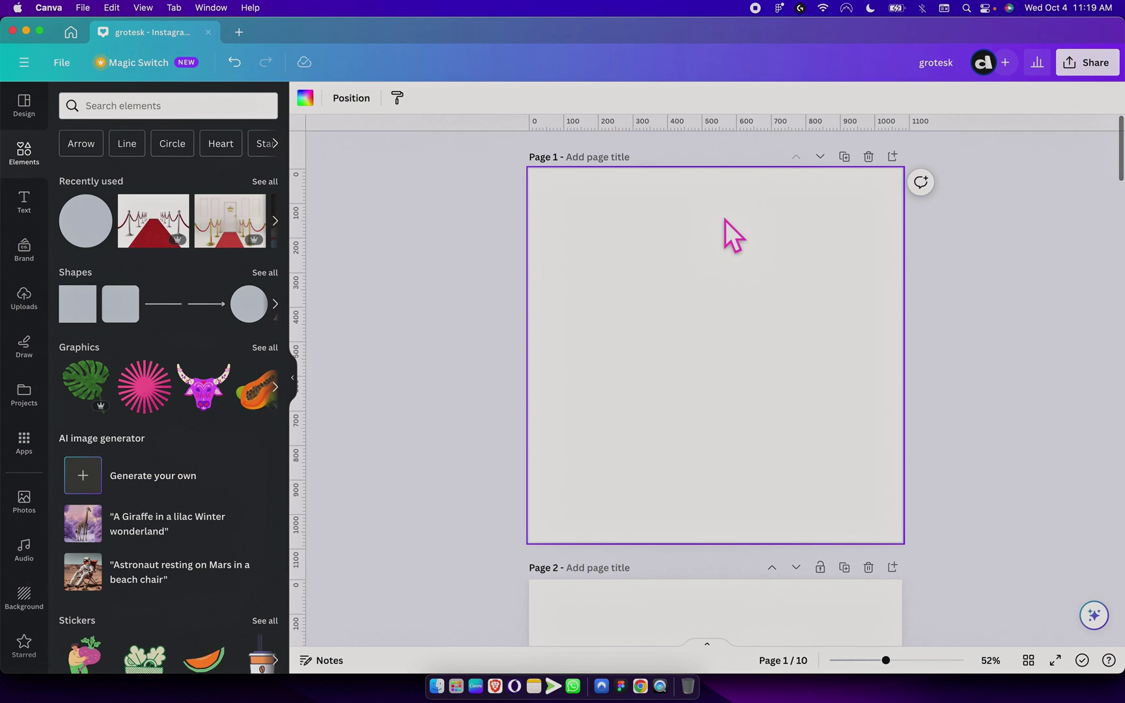
Upload Subtract2.svg through the Uploads panel.
click(26, 306)
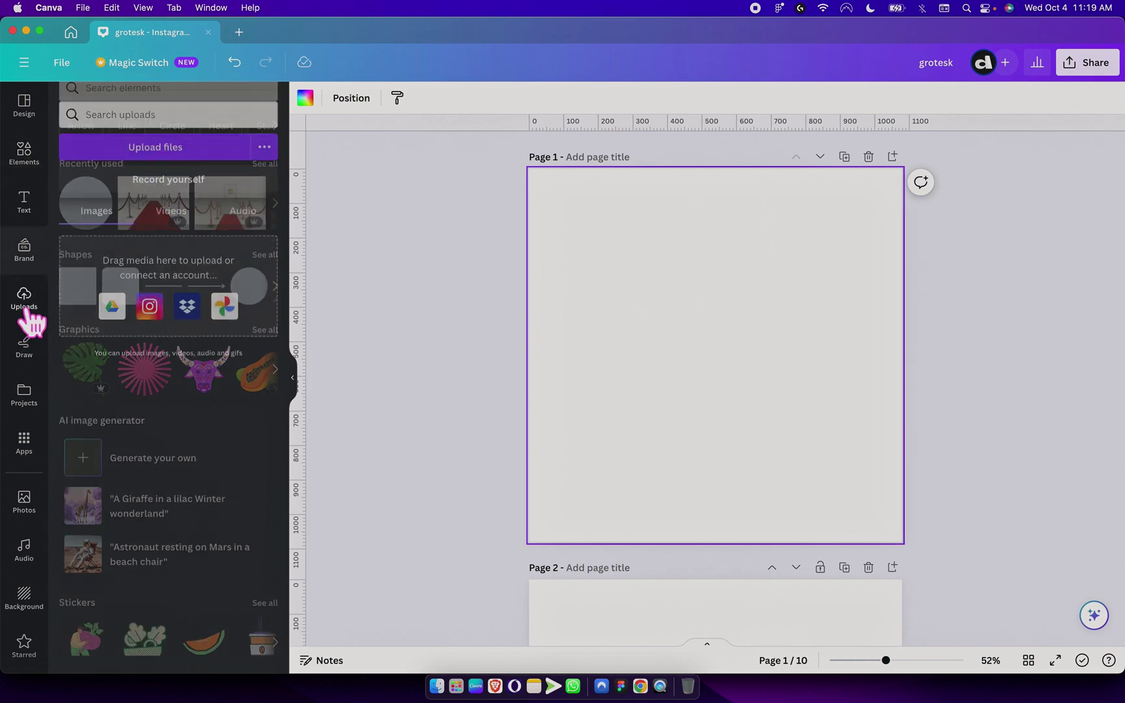
click(167, 150)
click(451, 139)
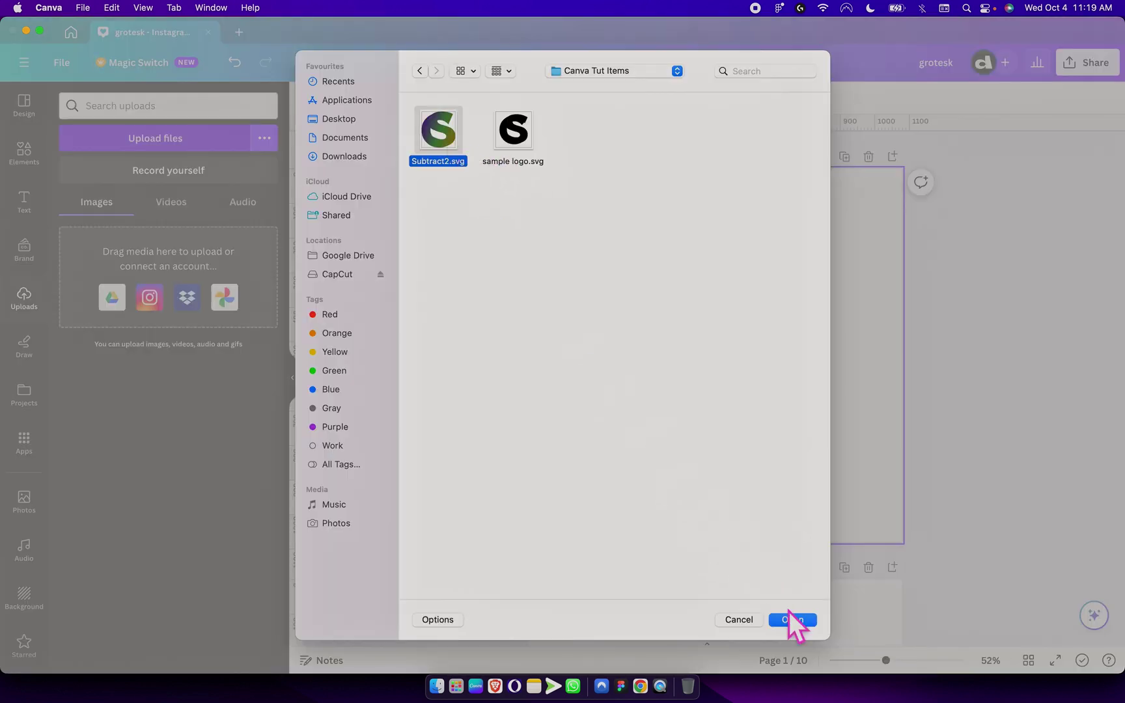
click(790, 621)
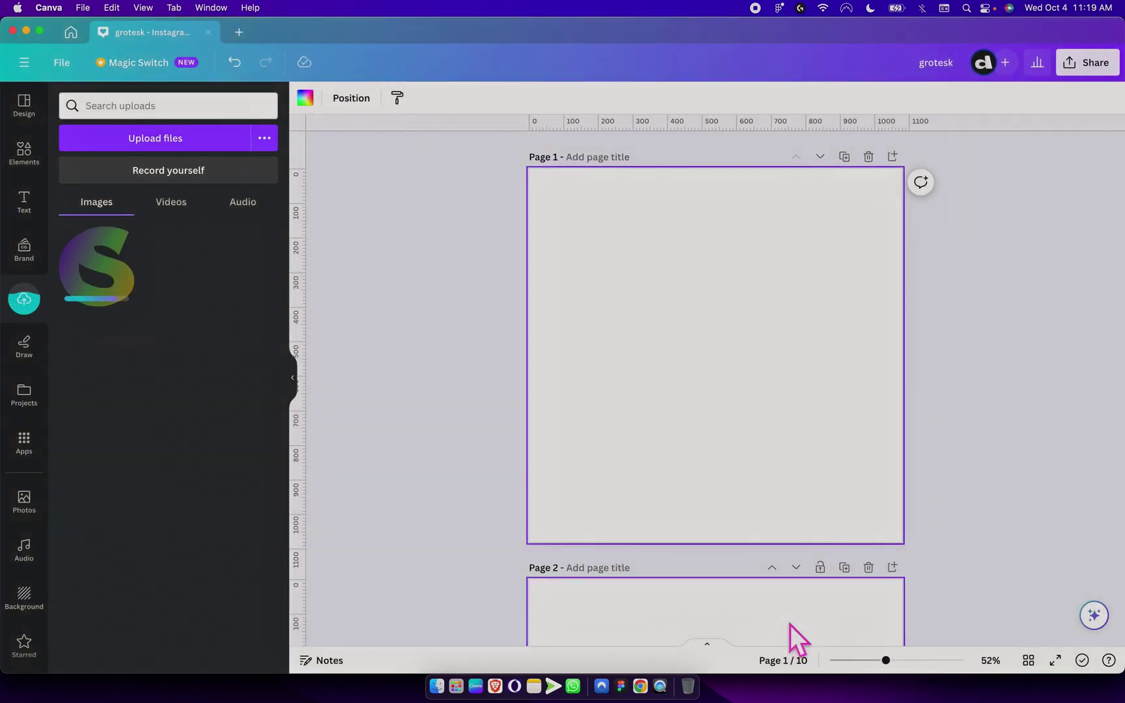
Place the uploaded S on Page 1, enlarge it, and trial replacement colours for its tones.
click(102, 280)
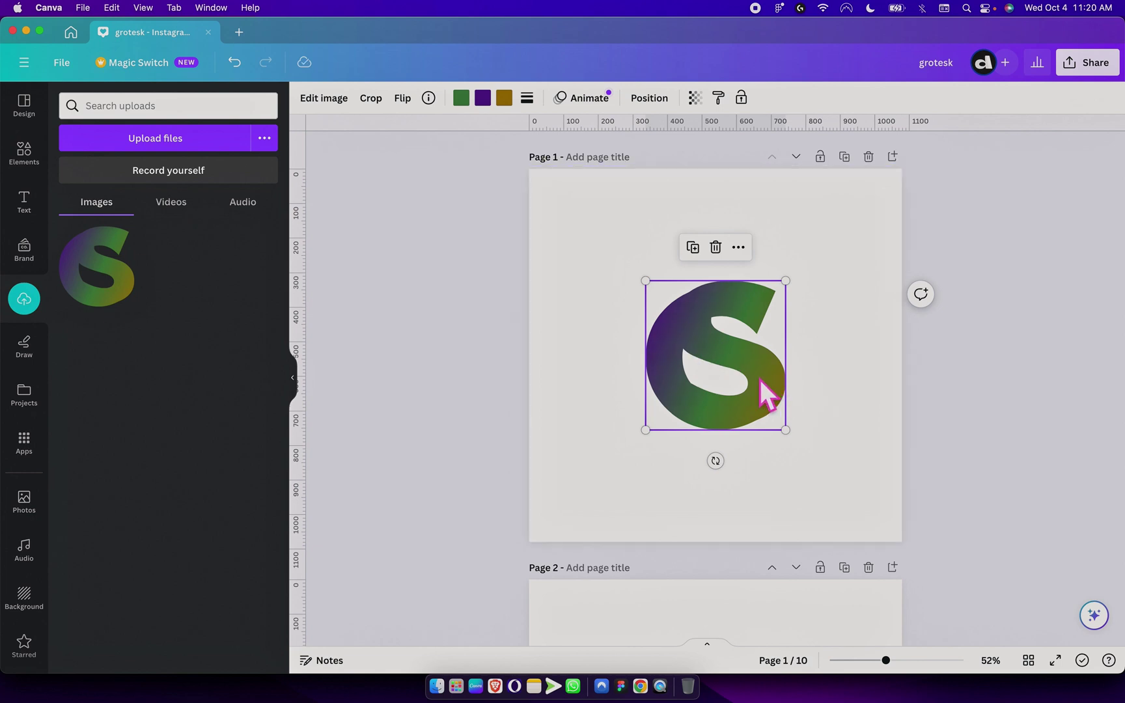
drag(782, 428, 844, 492)
click(983, 444)
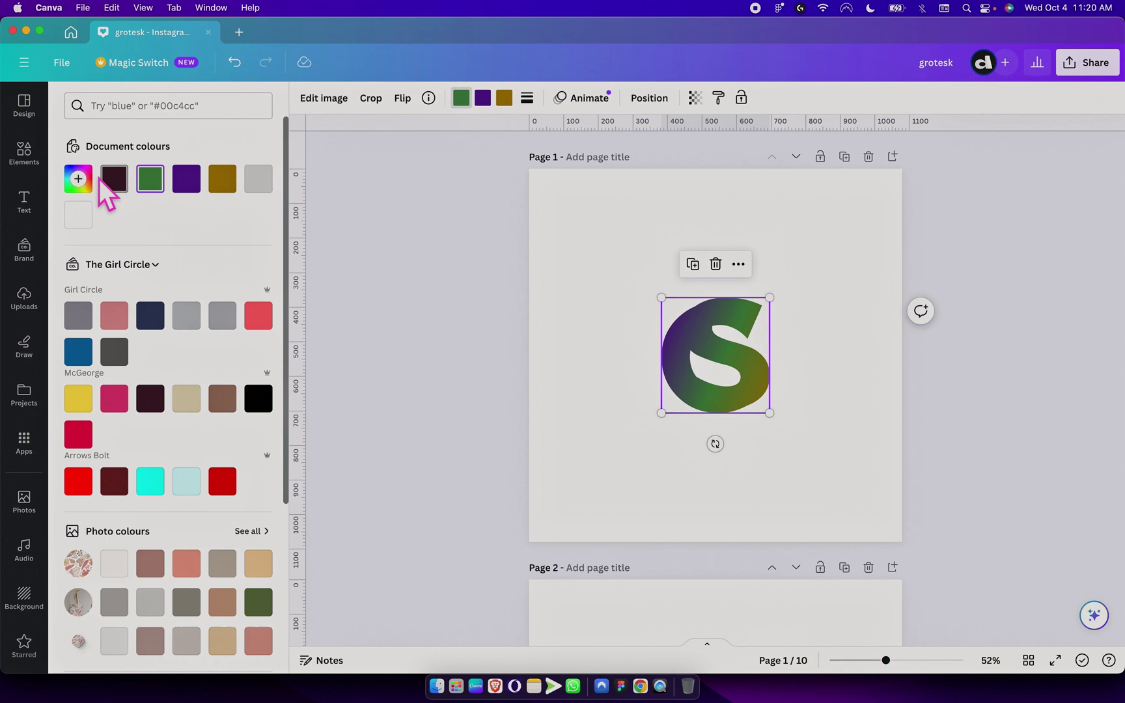
click(115, 180)
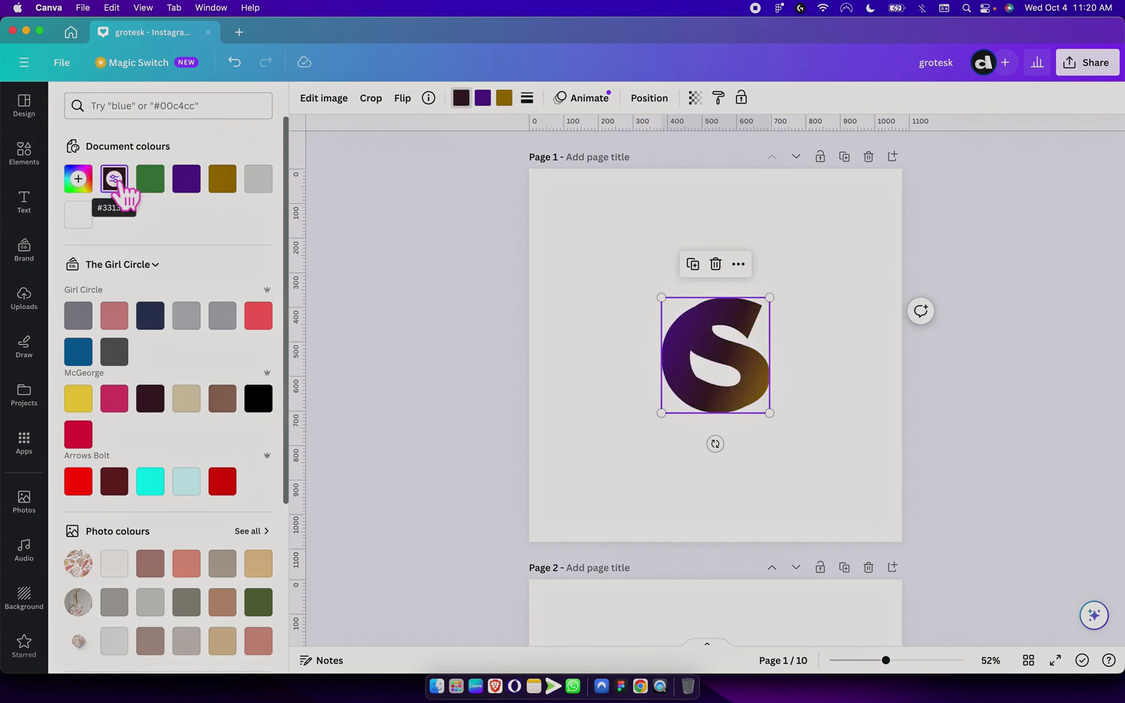
click(504, 99)
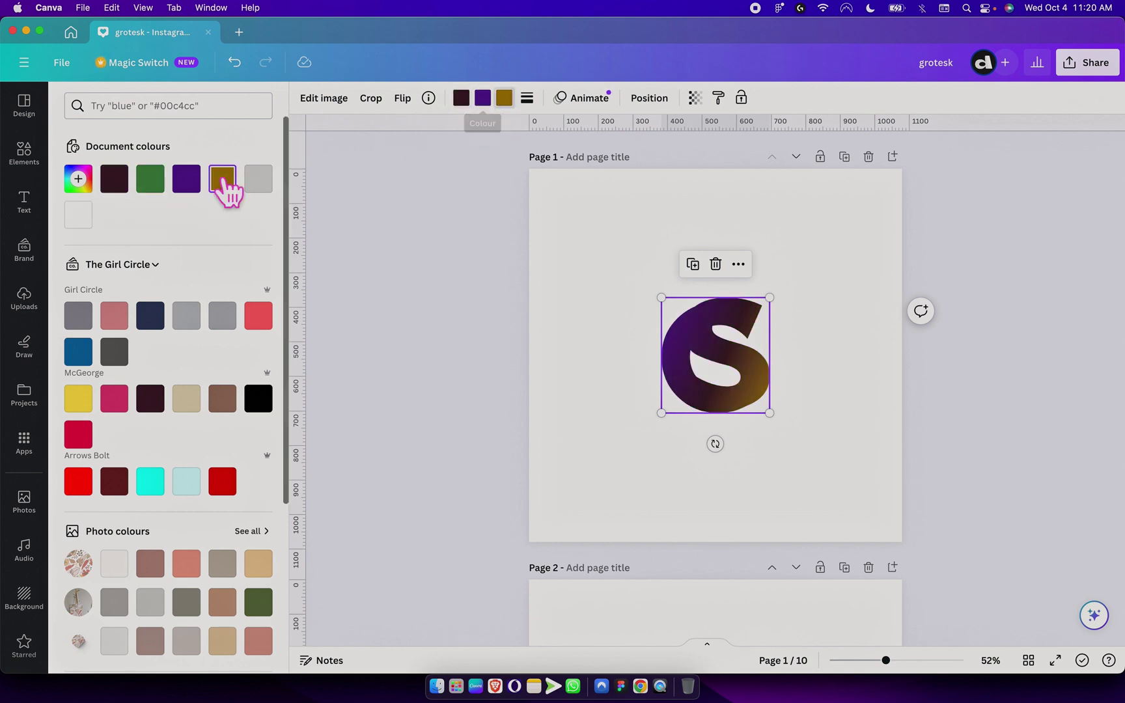
click(187, 183)
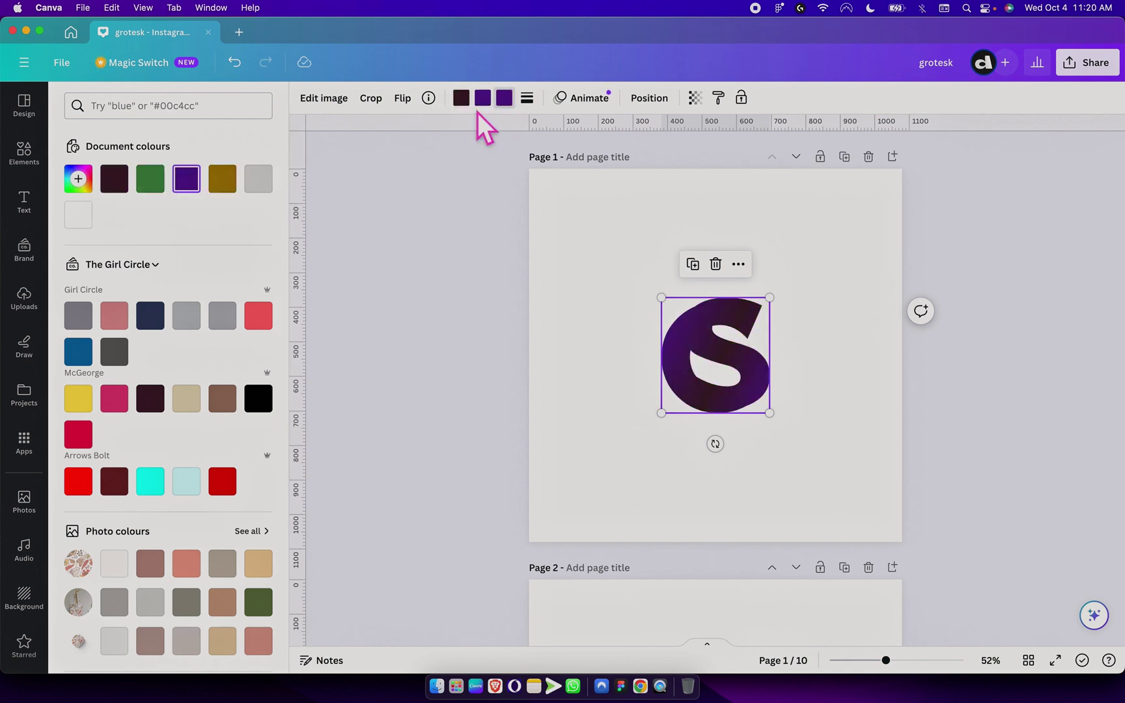
click(151, 180)
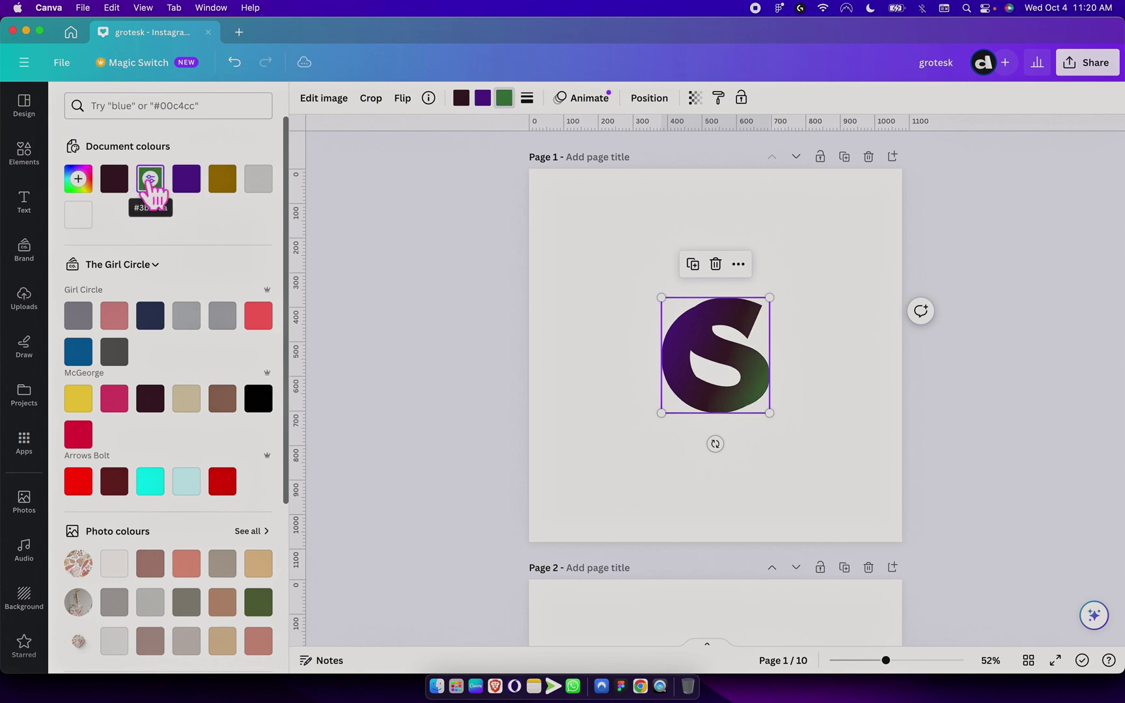
click(483, 98)
click(151, 180)
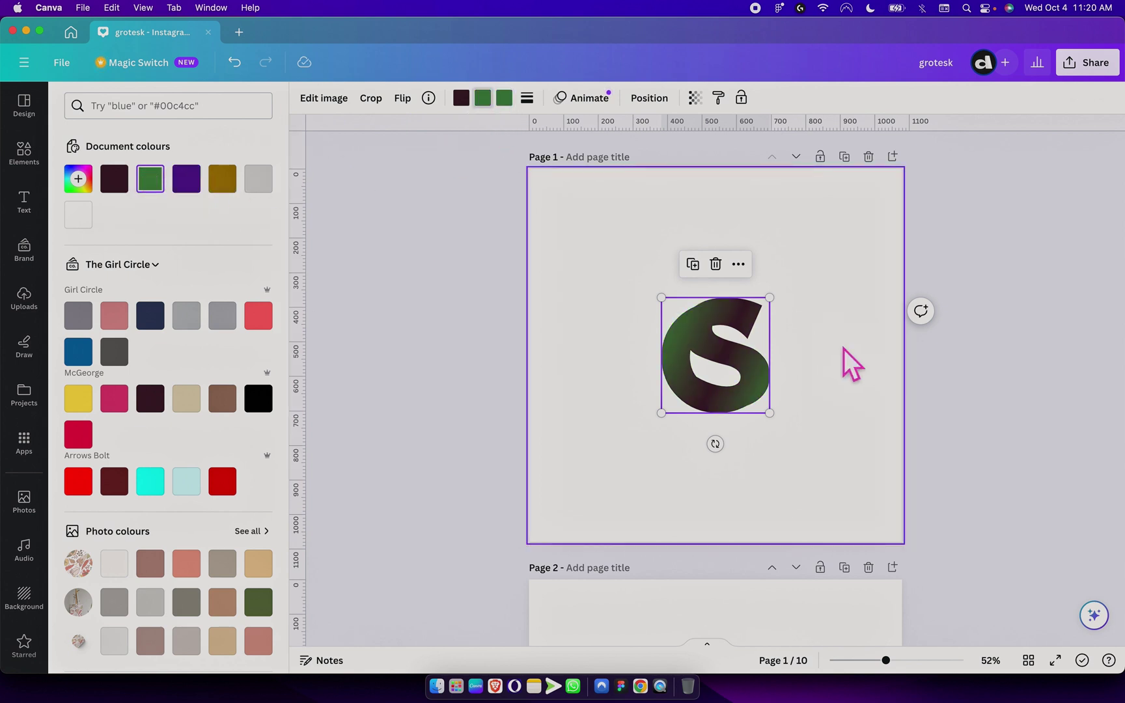
click(814, 309)
Recolour the S's three tones to yellow, purple and dark red.
click(683, 359)
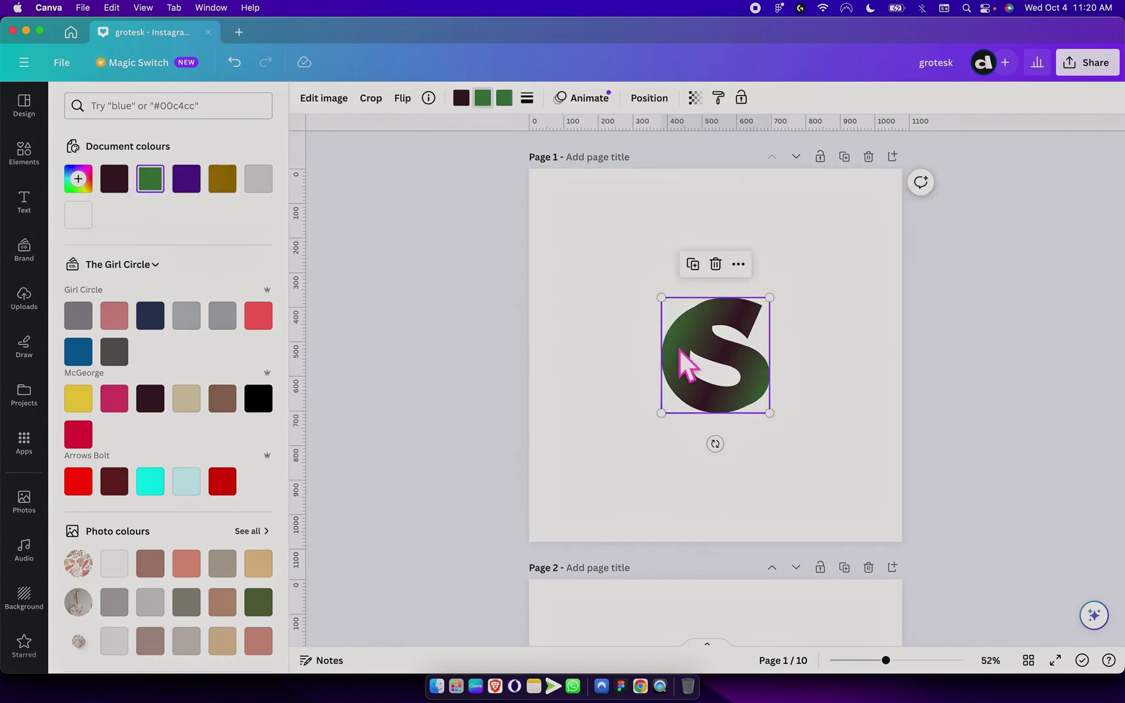
click(461, 99)
click(258, 181)
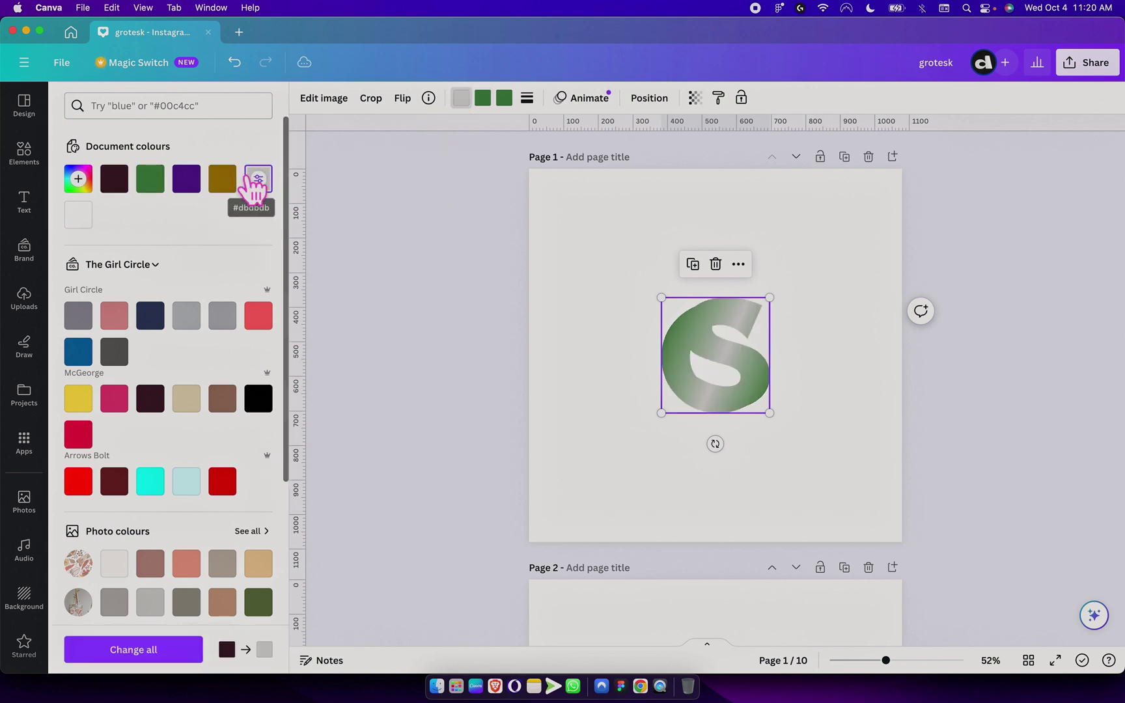
click(187, 180)
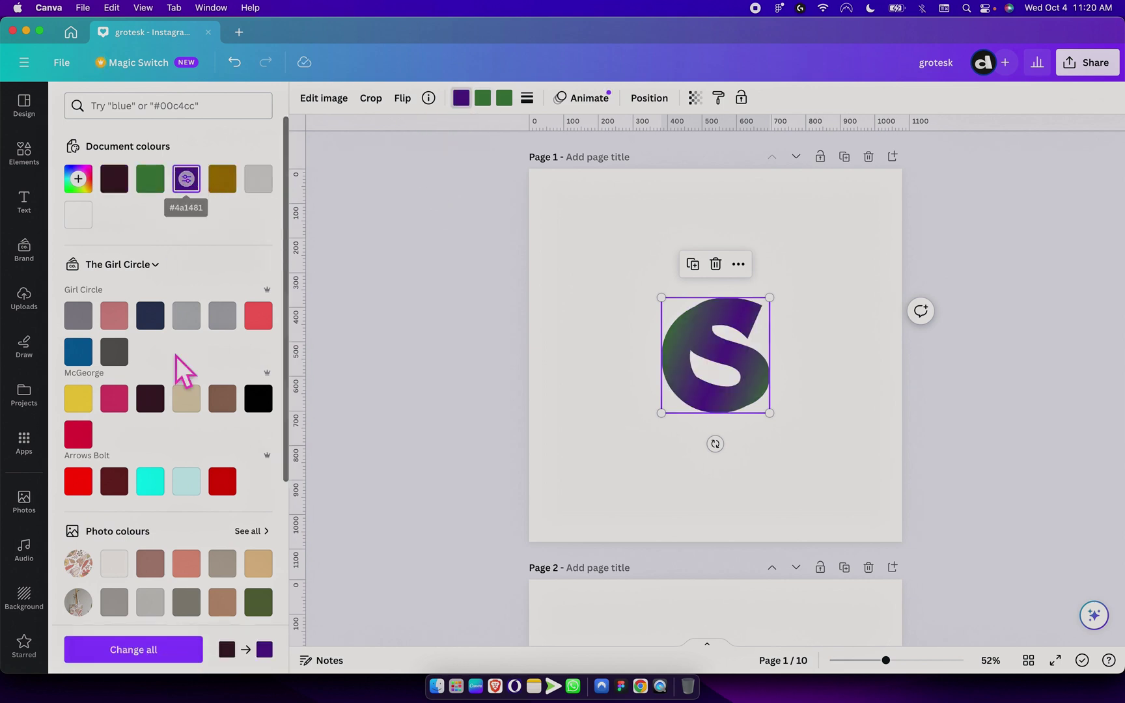
click(78, 400)
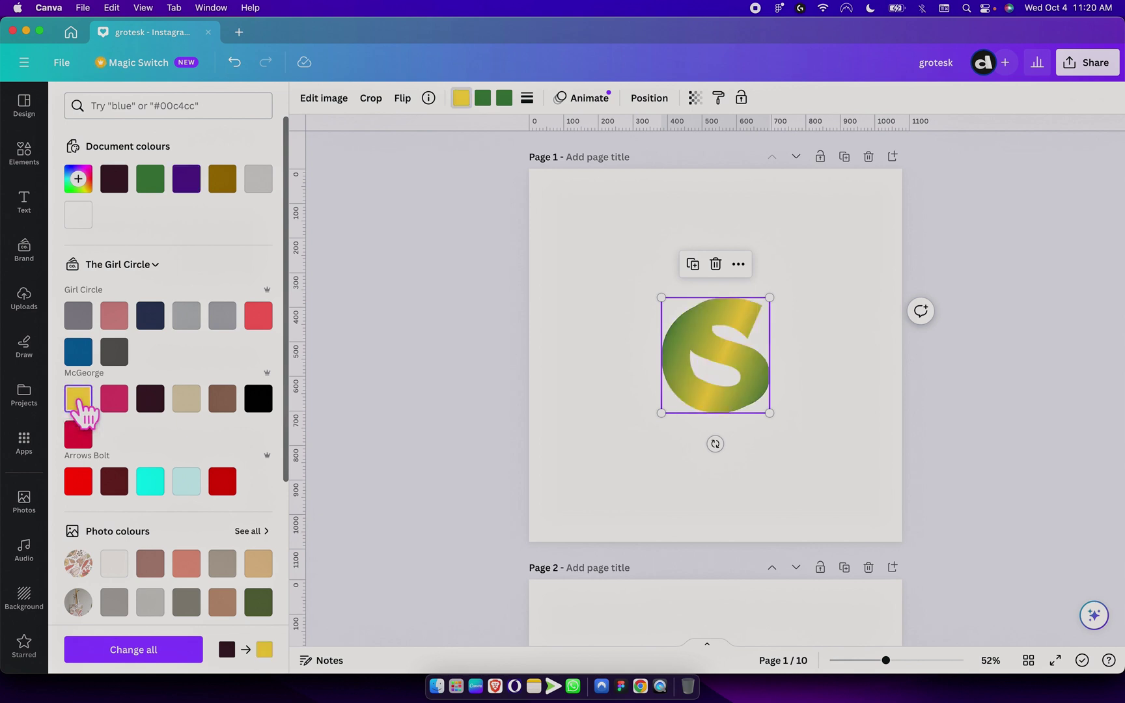
click(482, 98)
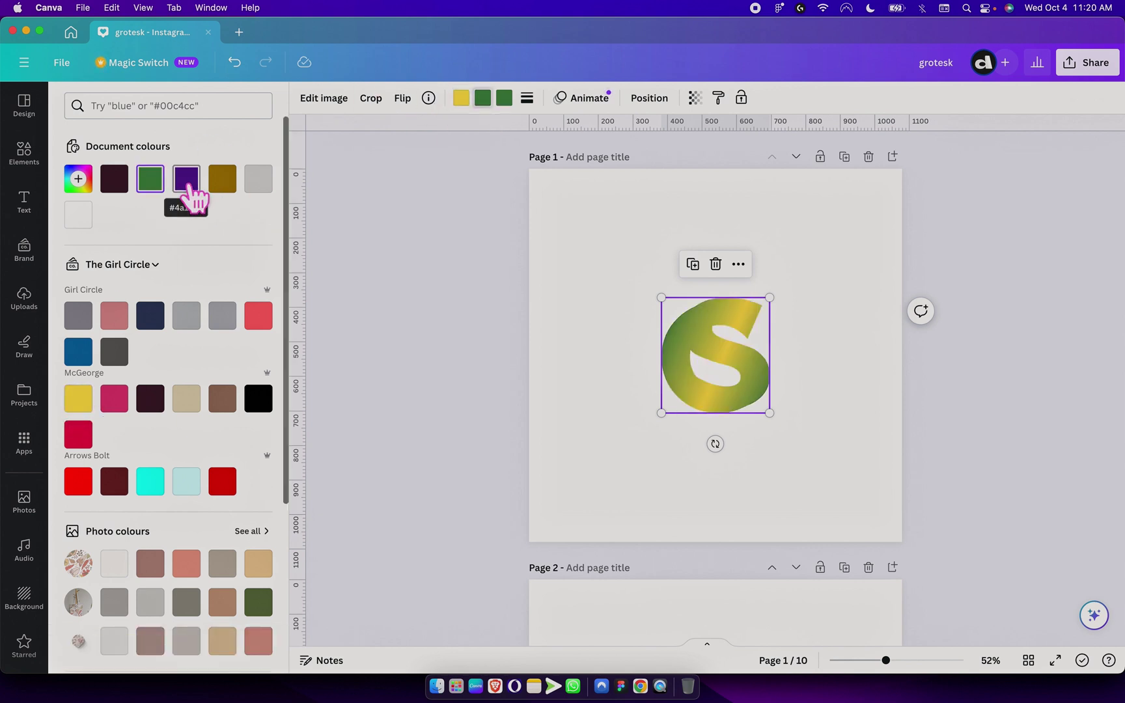
click(189, 185)
click(504, 97)
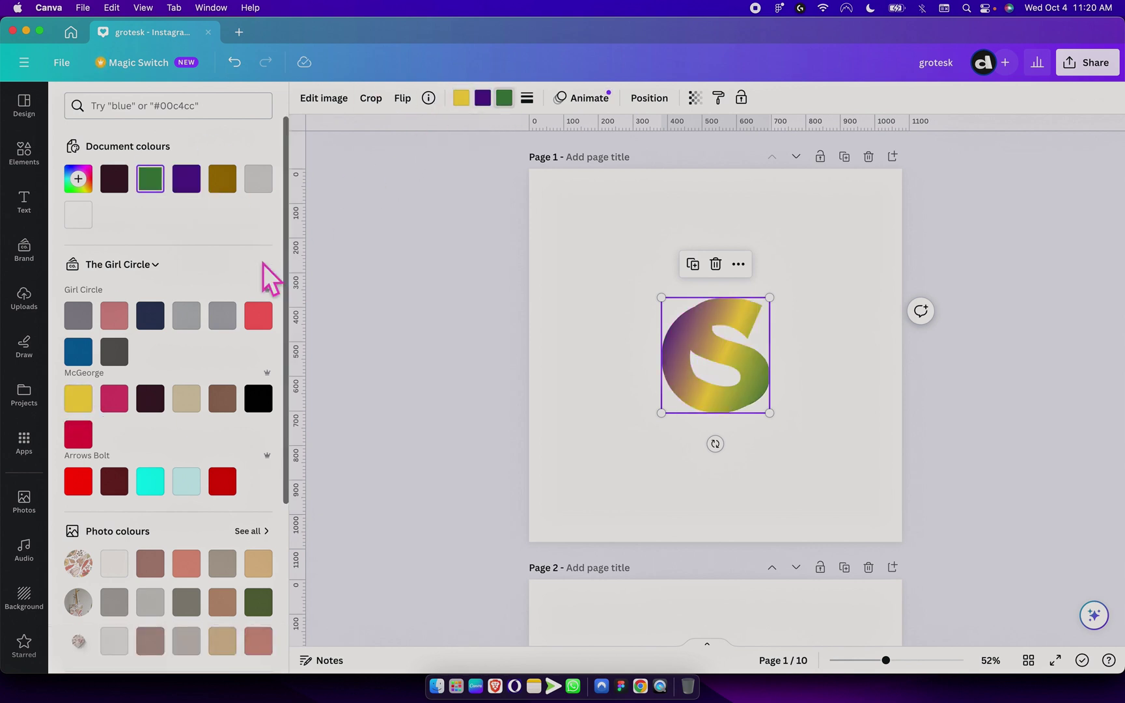
click(223, 498)
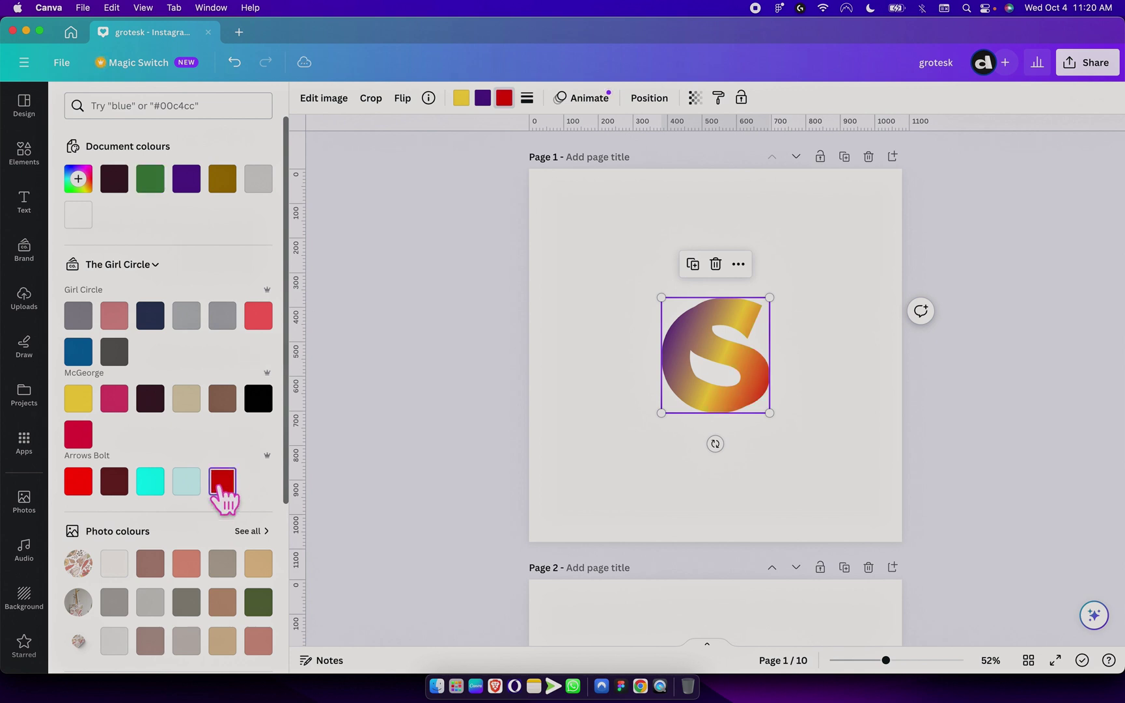
Replace the yellow with orange #F6A445 sampled from the logo, then shrink the S to about 204 × 217.
click(463, 101)
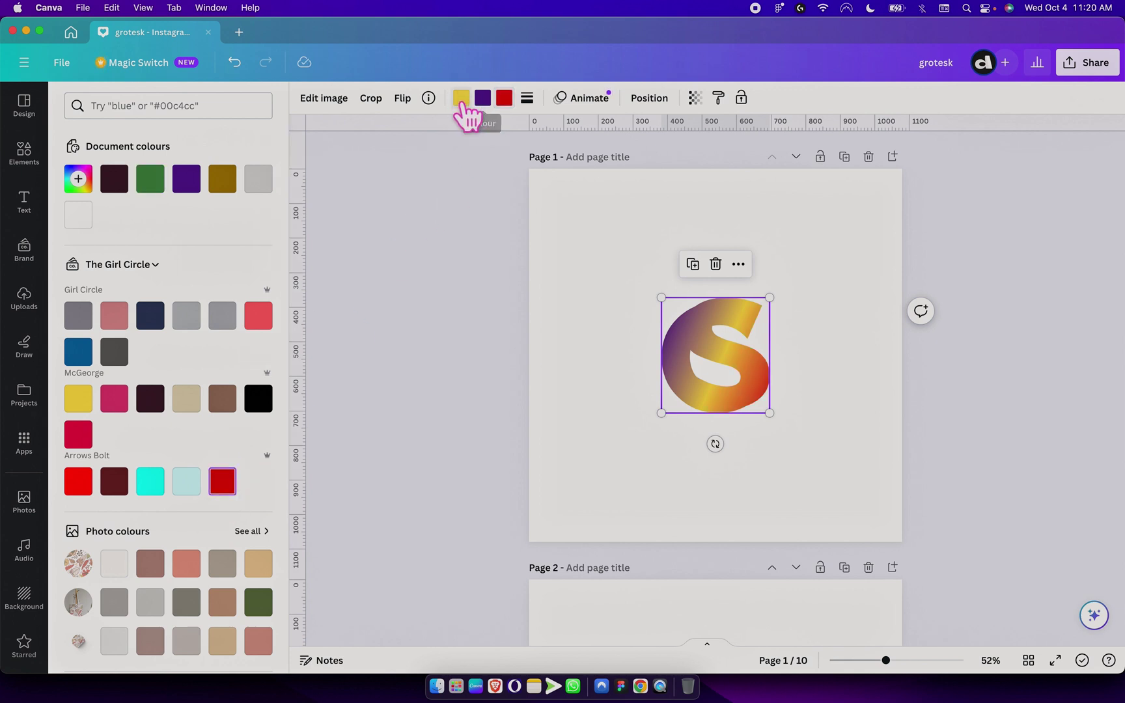
click(79, 182)
click(248, 317)
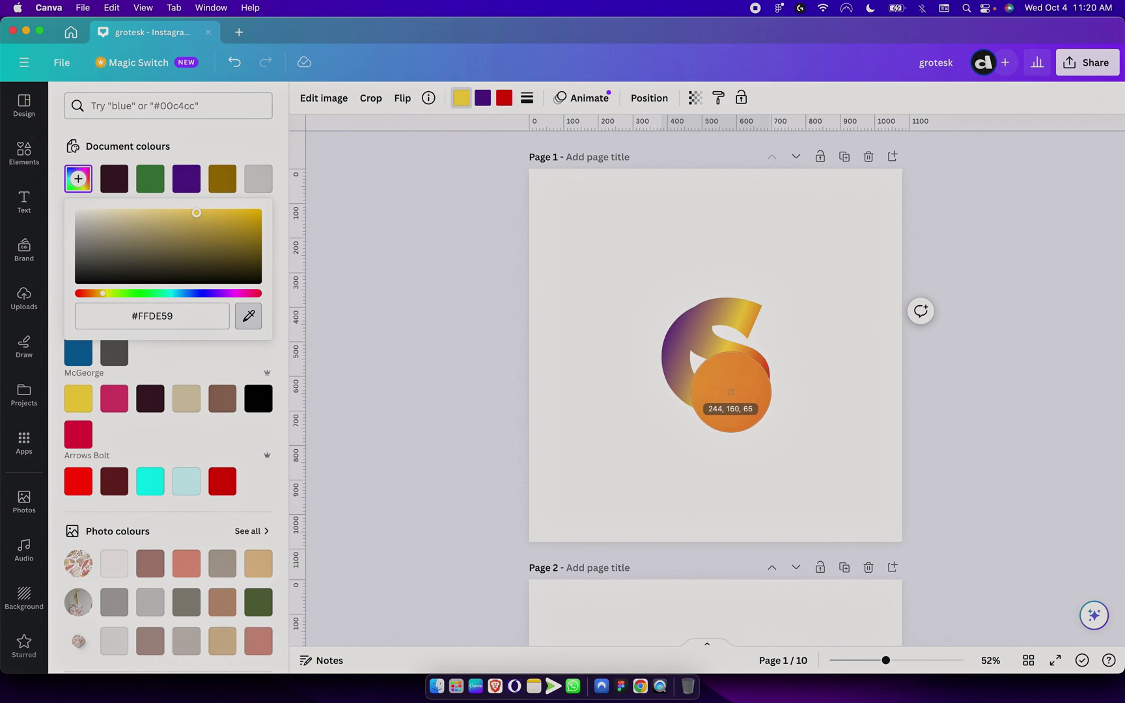
click(729, 391)
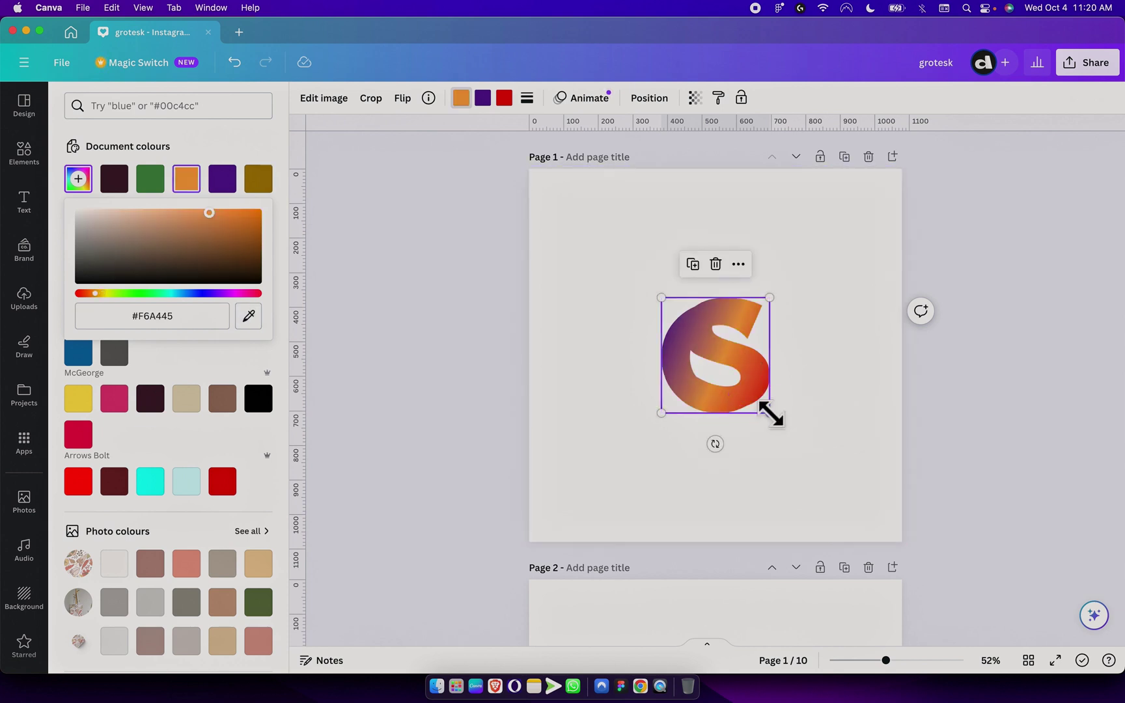
mouse_move(770, 413)
mouse_down()
mouse_move(840, 485)
mouse_move(737, 388)
mouse_move(755, 398)
mouse_up()
Make the Page 1 background black.
click(811, 309)
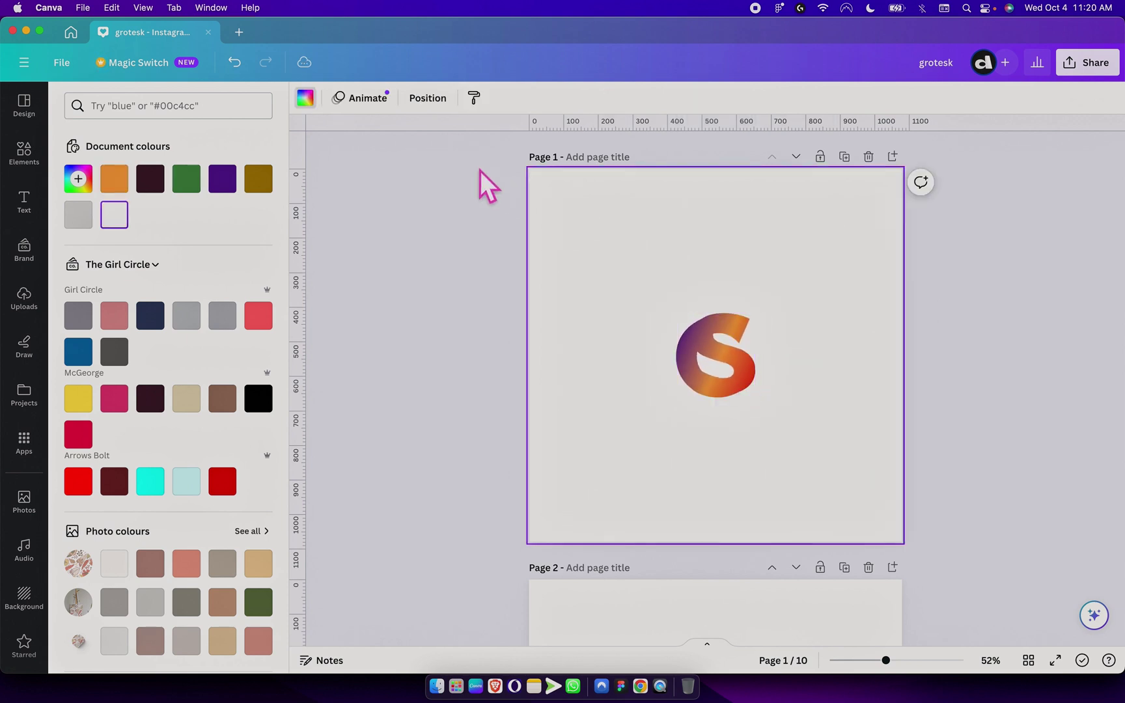
click(305, 99)
click(304, 101)
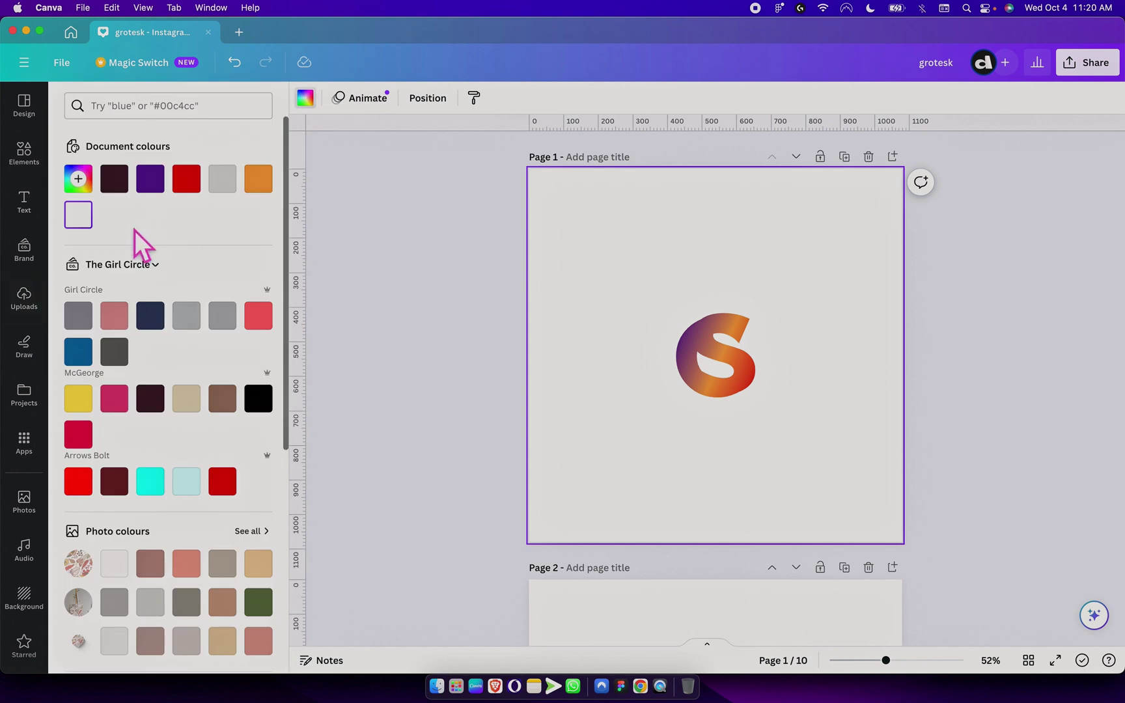
click(259, 398)
click(432, 363)
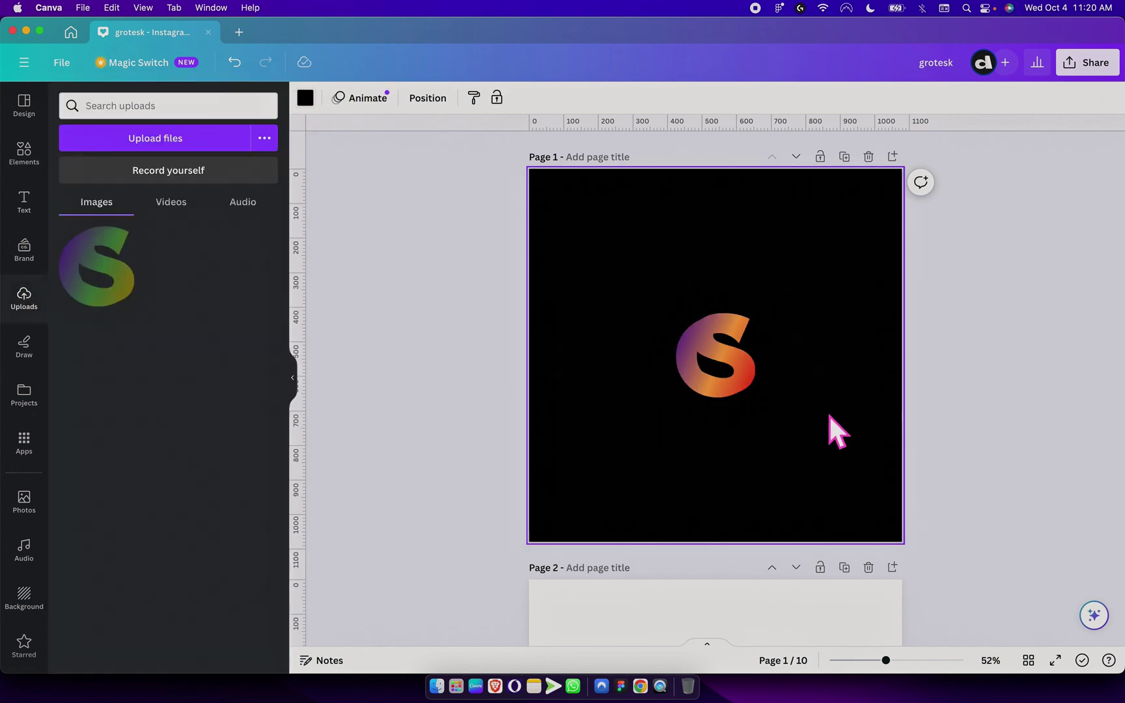
Shrink the S logo and rotate it counter-clockwise.
click(745, 366)
mouse_move(748, 397)
mouse_down()
mouse_move(768, 412)
mouse_move(748, 403)
mouse_move(759, 418)
mouse_move(747, 395)
mouse_up()
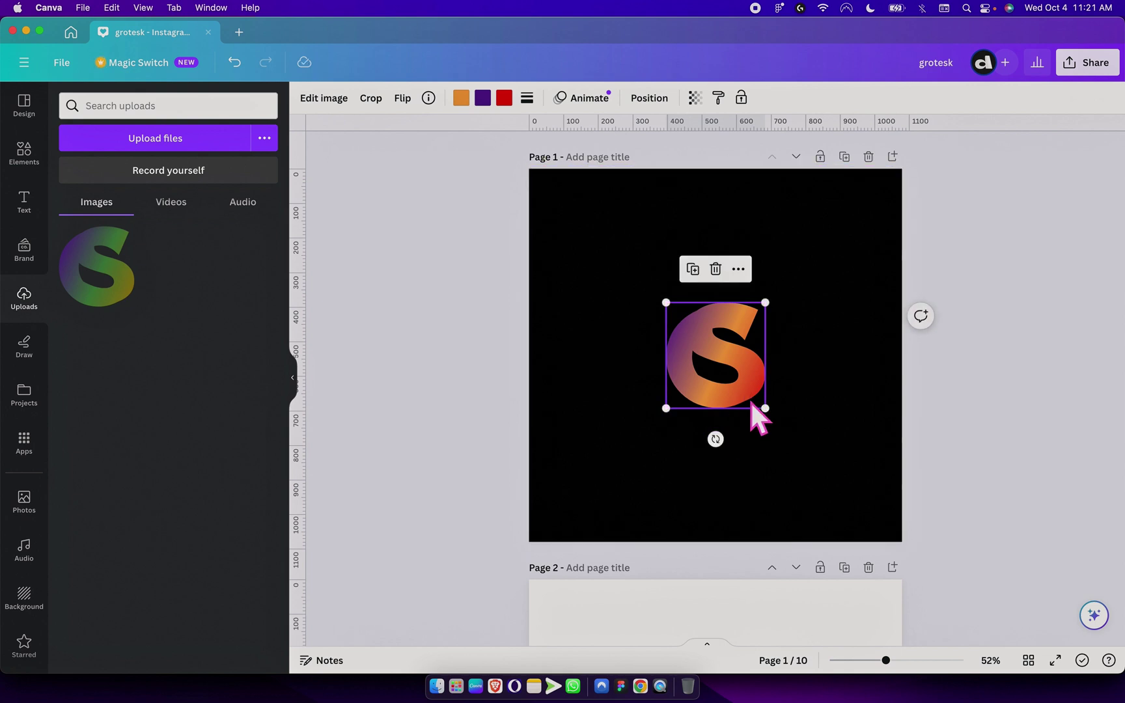
scroll(752, 405, down, 5)
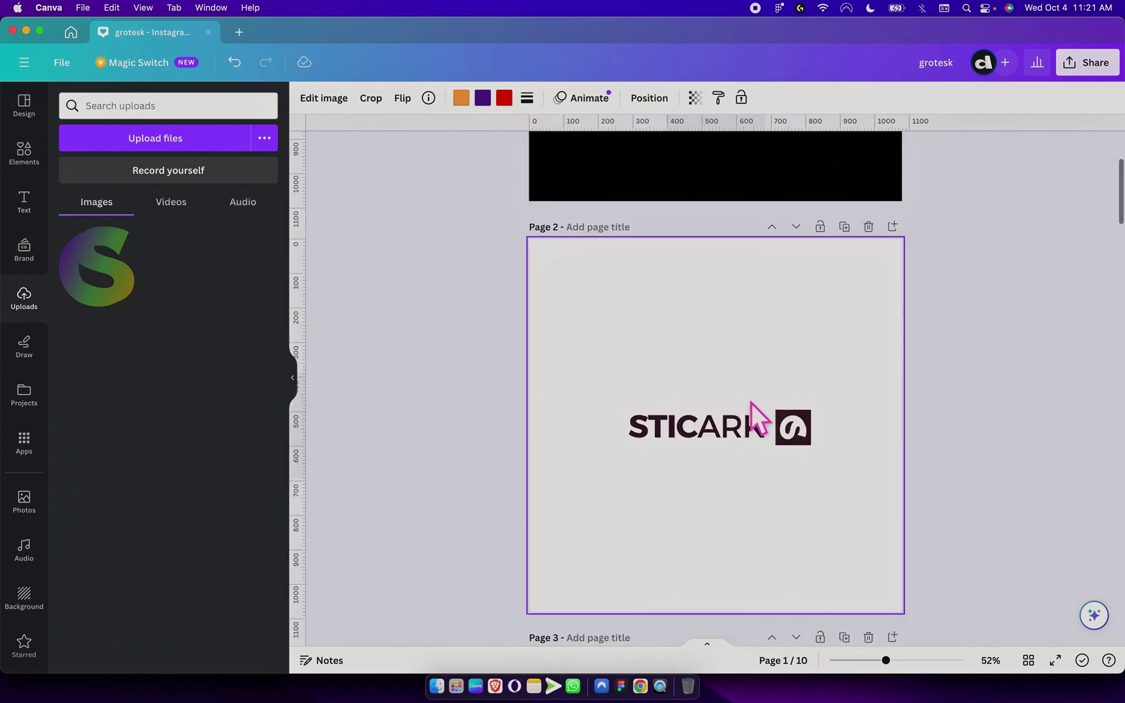
scroll(752, 405, up, 5)
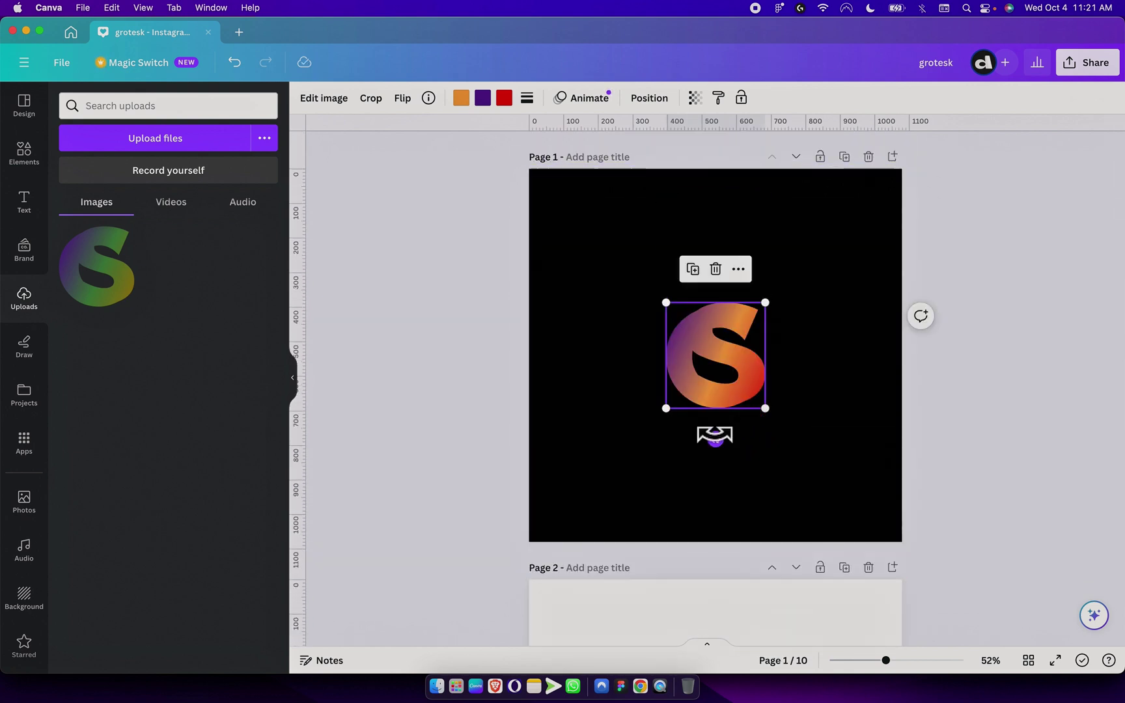
drag(714, 435, 627, 345)
click(741, 161)
Add a horizontal guide at 740, move the S onto it and fine-tune its rotation to about 96°.
drag(701, 125, 750, 425)
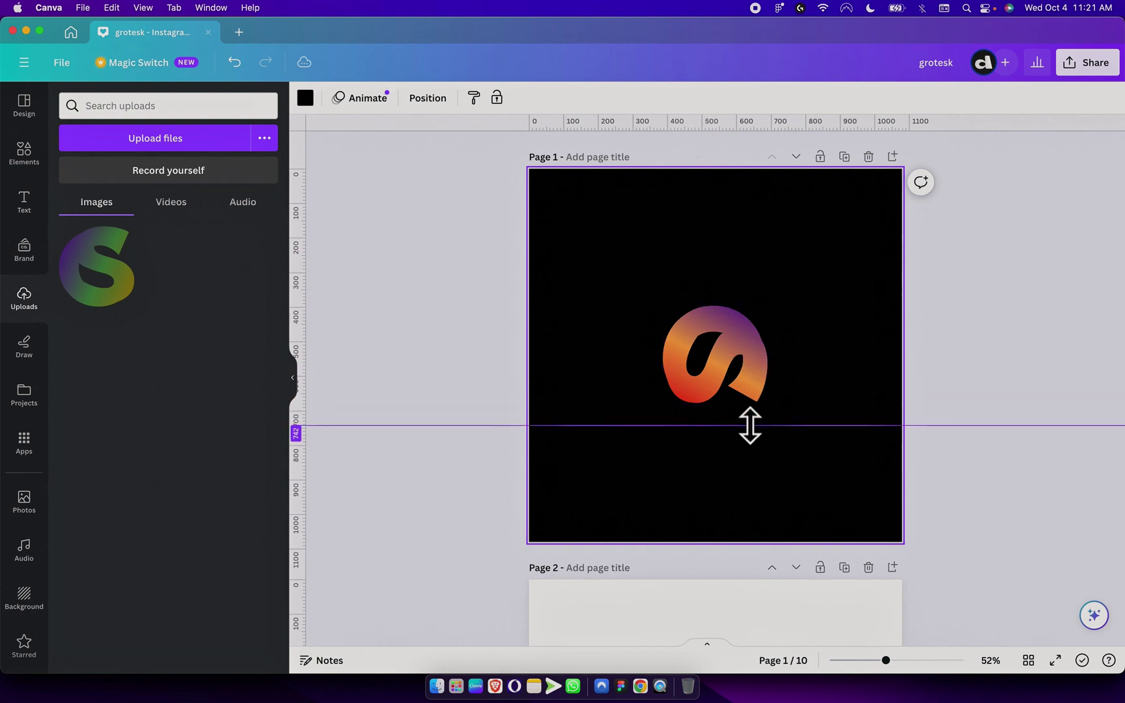
scroll(750, 426, up, 5)
click(696, 257)
drag(689, 244, 688, 284)
click(782, 472)
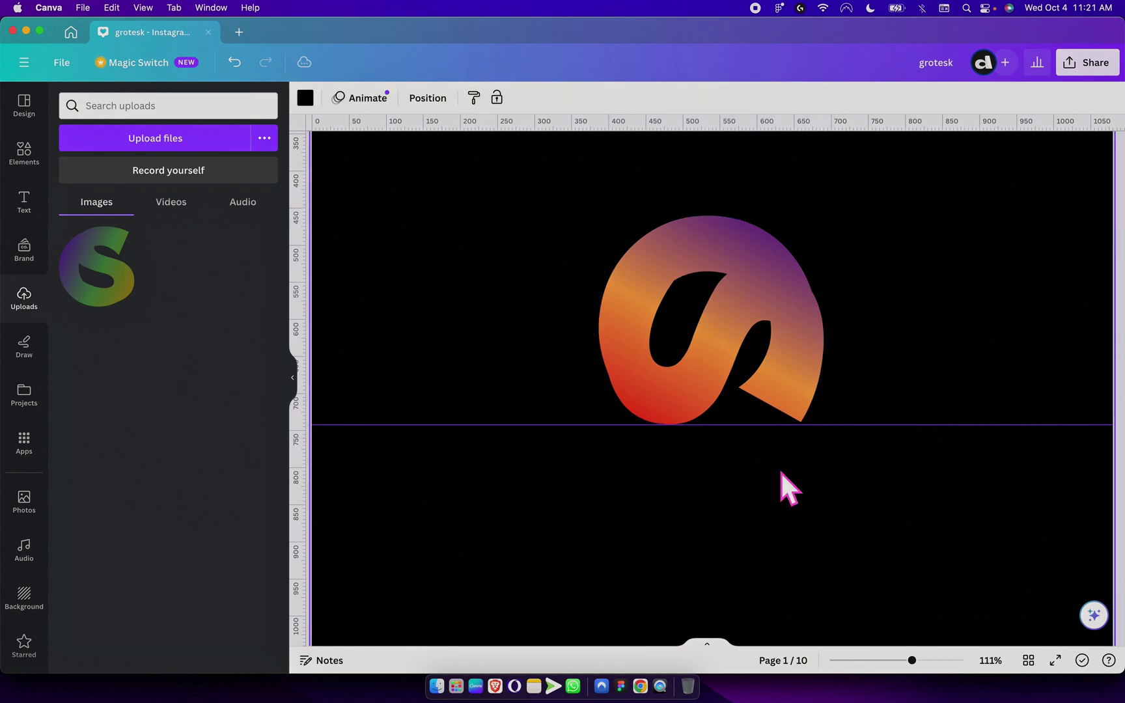
click(751, 352)
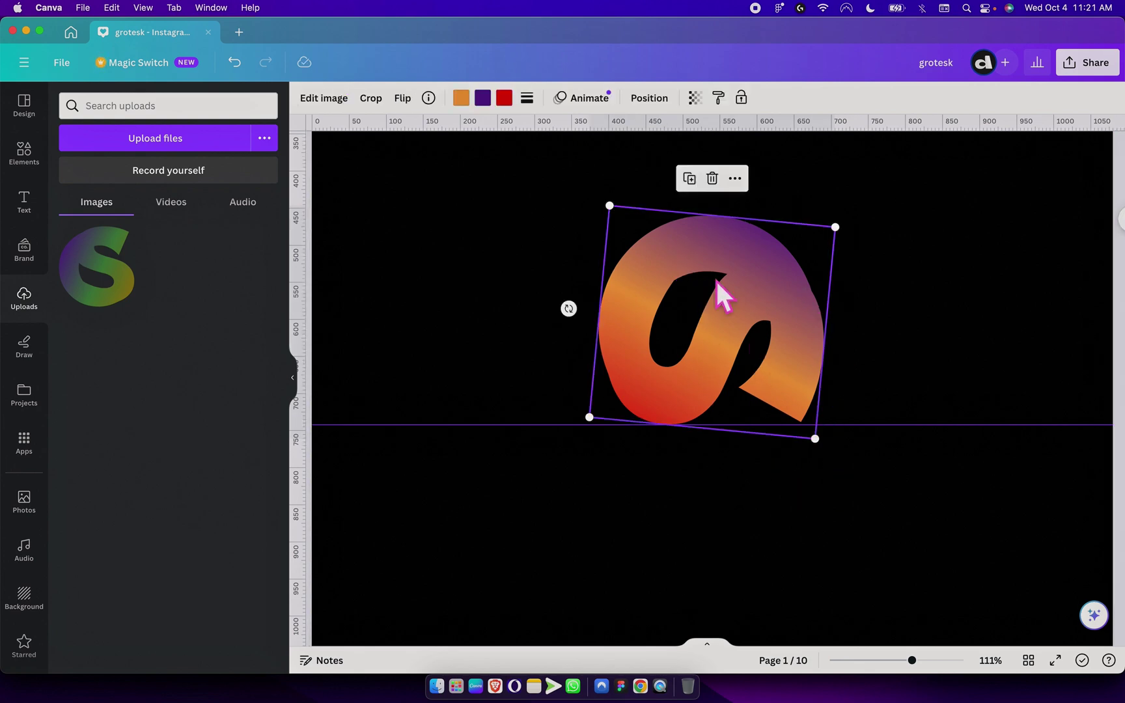
drag(562, 302, 559, 302)
click(701, 457)
key(alt+super+0)
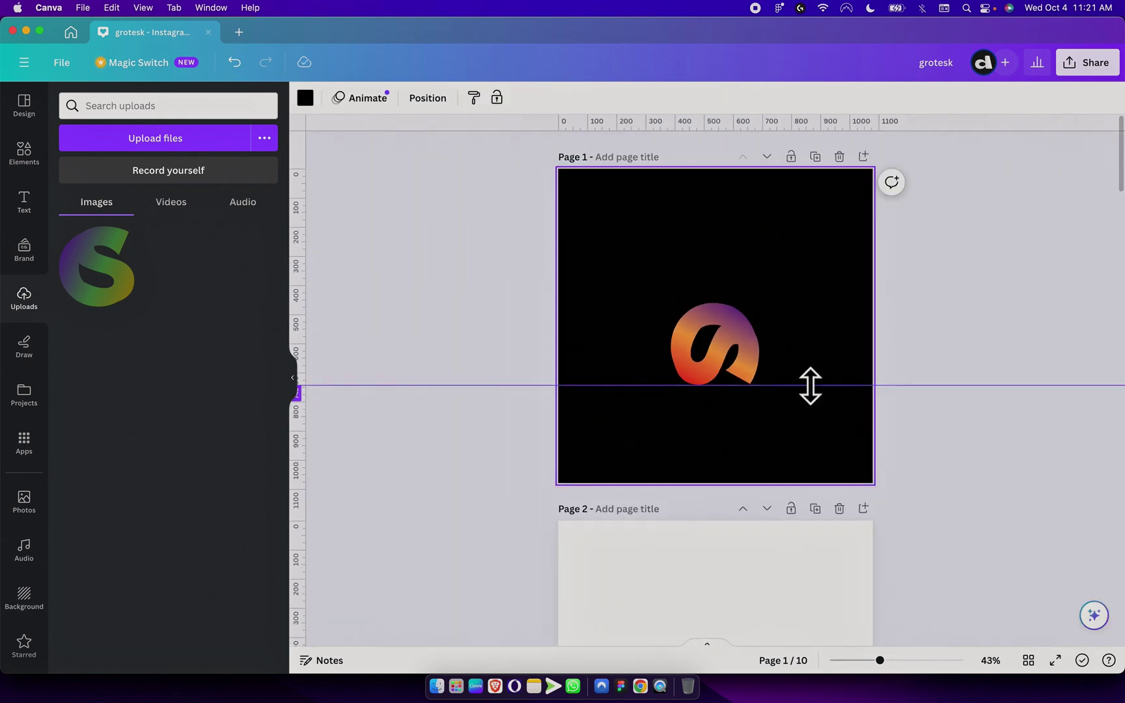
Drag the horizontal guide off the page, nudge the tilted S upward, and shrink it slightly near centre.
drag(810, 385, 811, 533)
click(716, 335)
drag(716, 336, 711, 309)
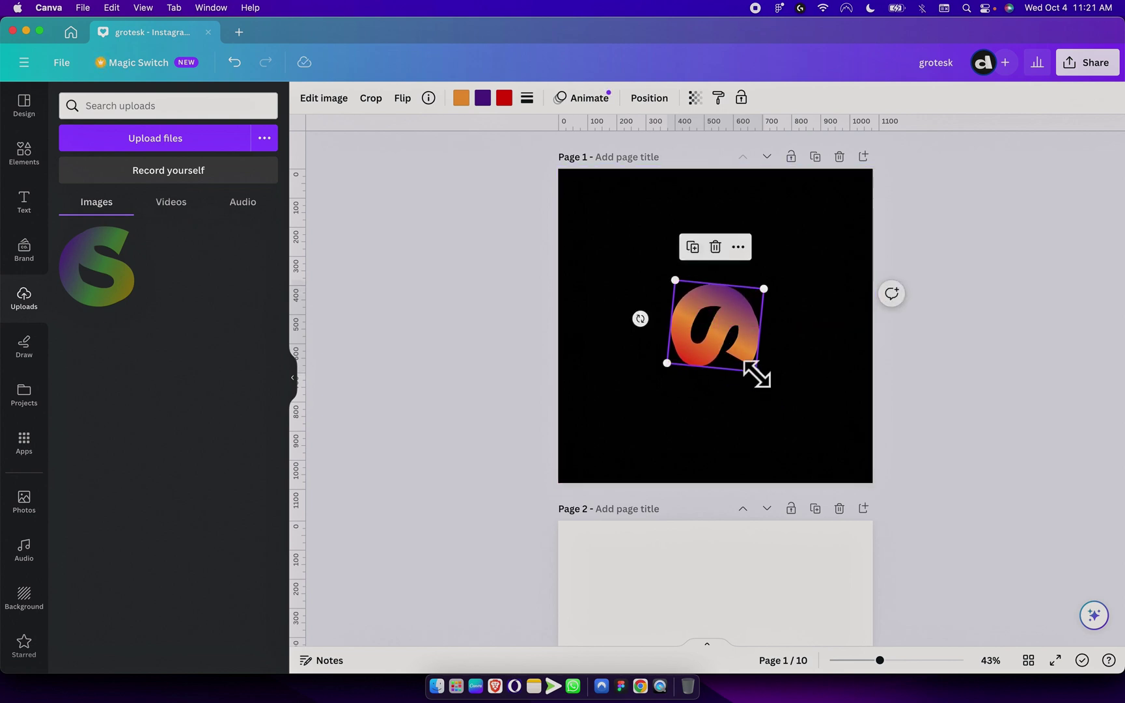
mouse_move(755, 372)
mouse_down()
mouse_move(794, 421)
mouse_move(756, 391)
mouse_move(753, 364)
mouse_up()
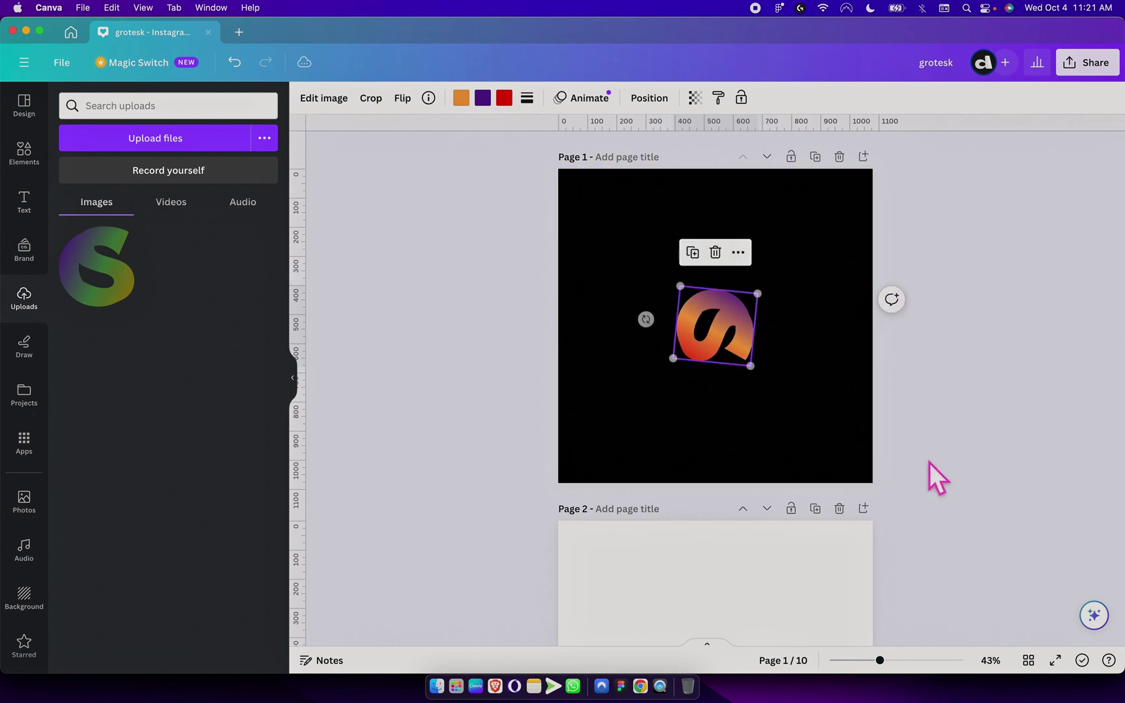
click(929, 463)
scroll(724, 285, up, 5)
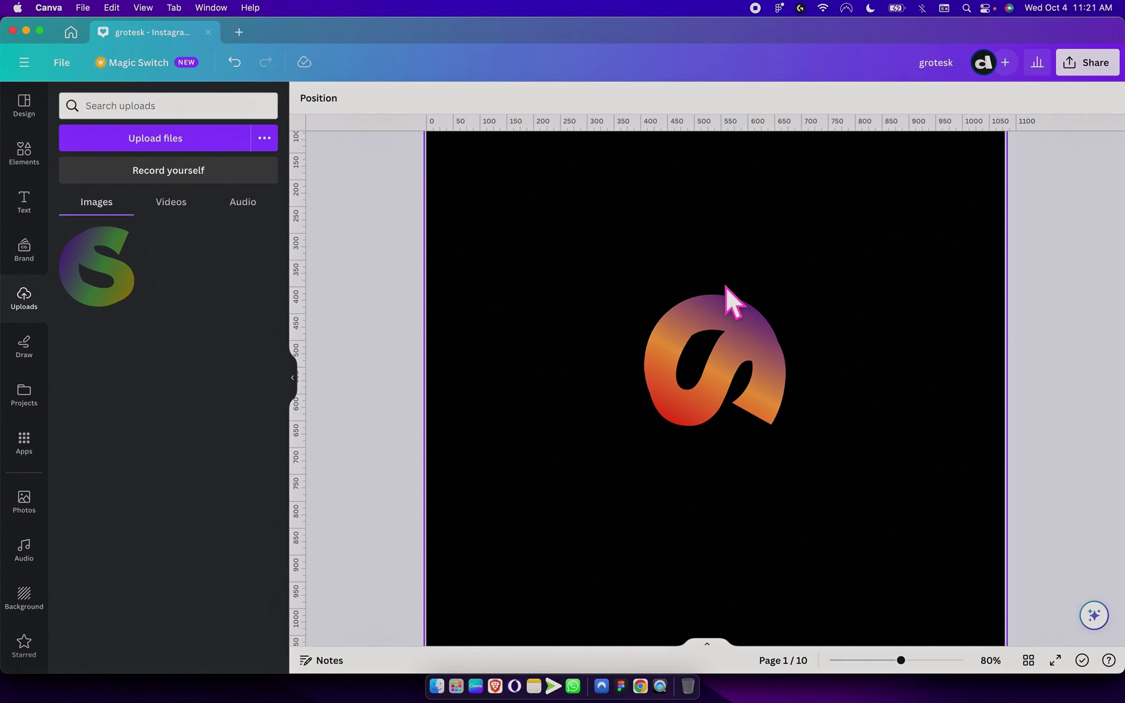
scroll(724, 285, down, 5)
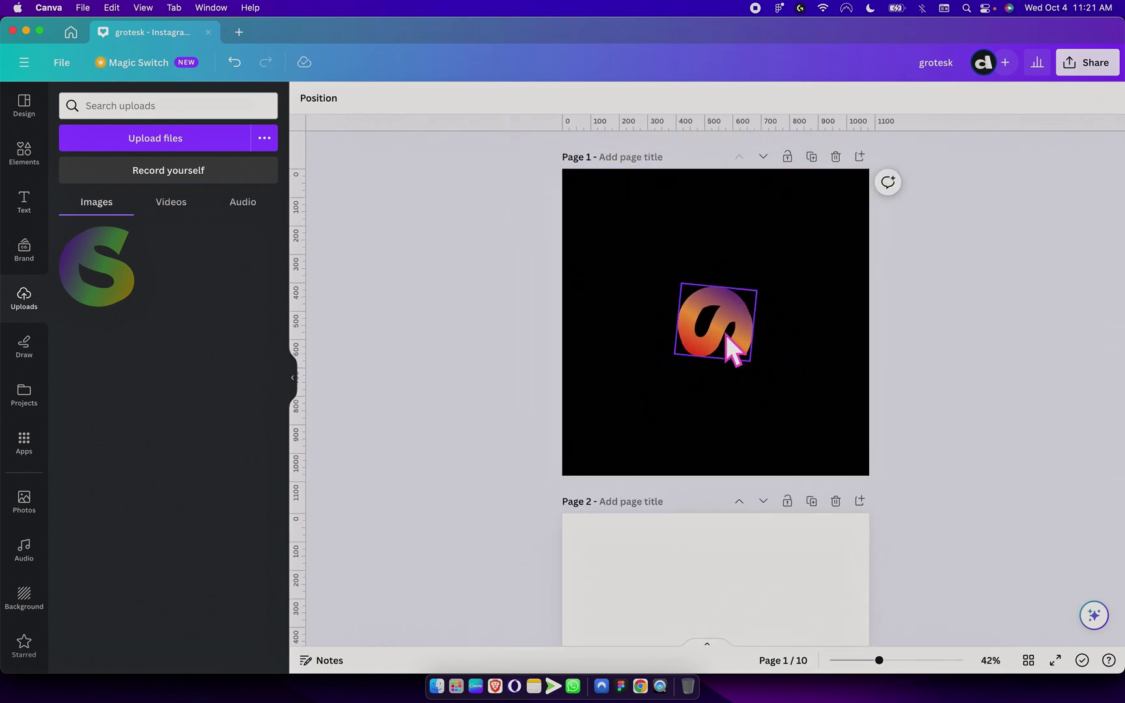